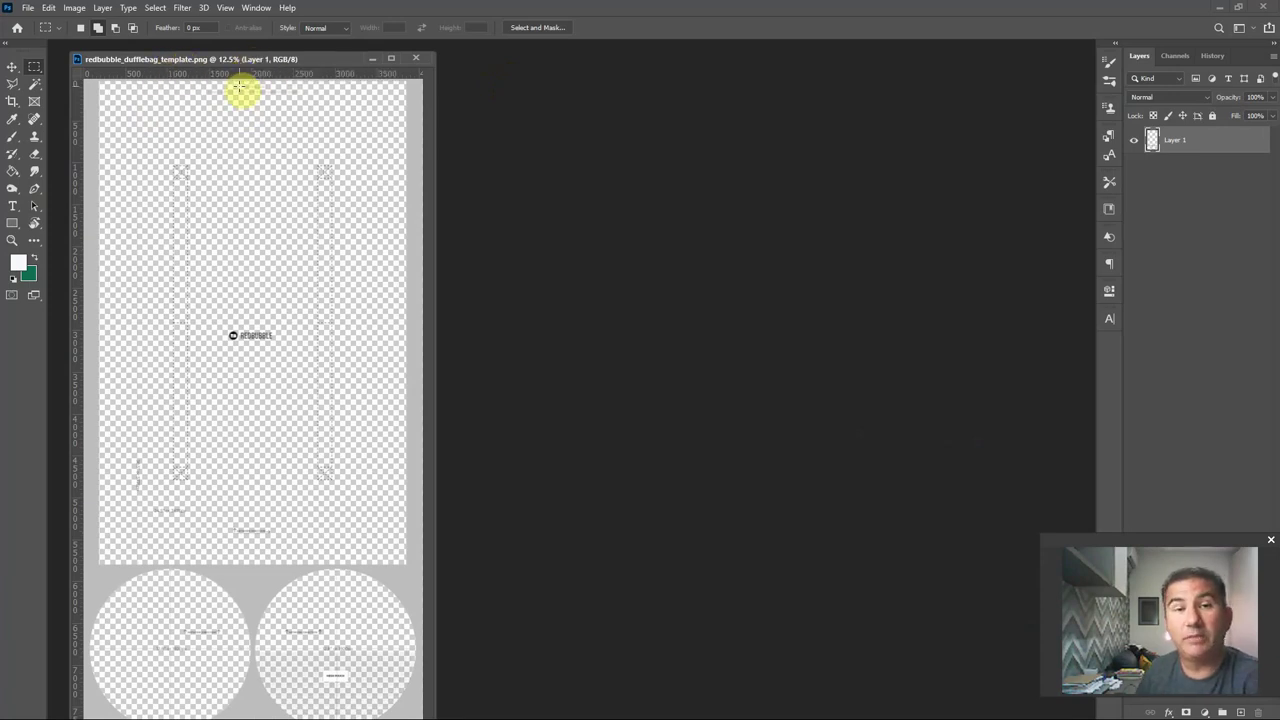
Step: Examine the duffle bag template's print bleed, strap areas, dimensions, artwork directions and circular end panels
drag(342, 64, 373, 62)
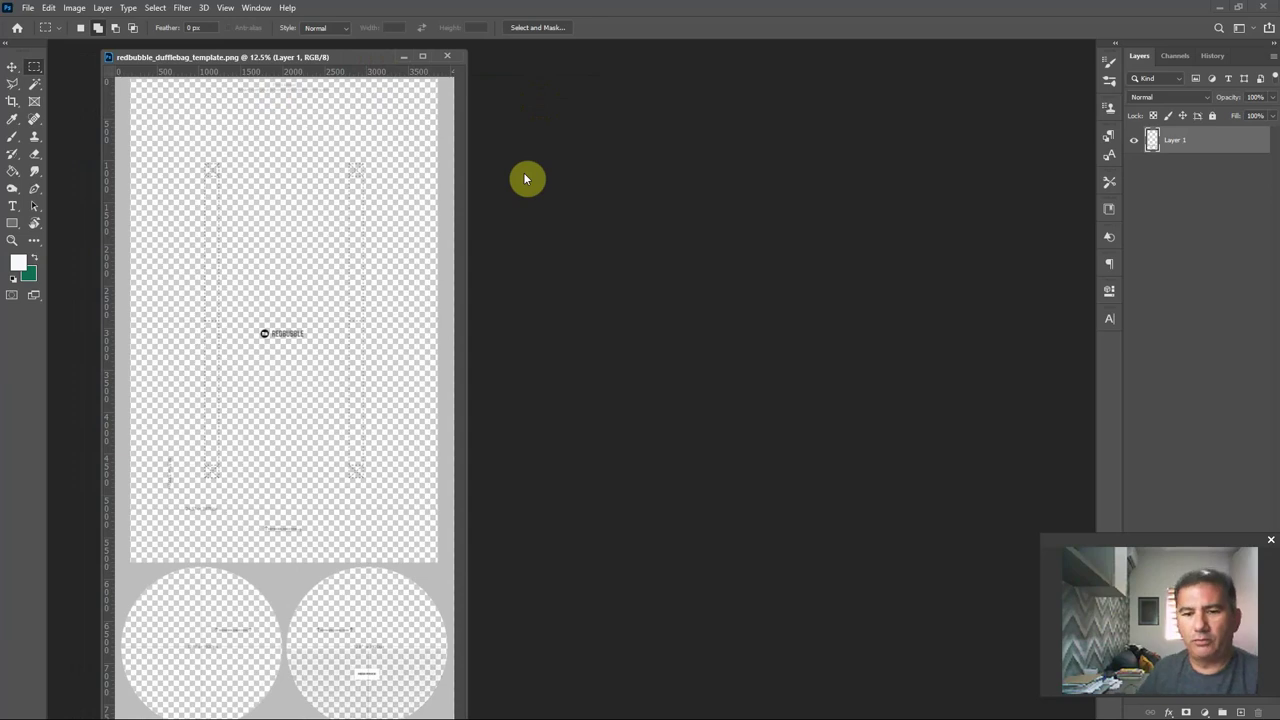
key(ctrl+plus)
key(ctrl+plus)
key(ctrl+plus)
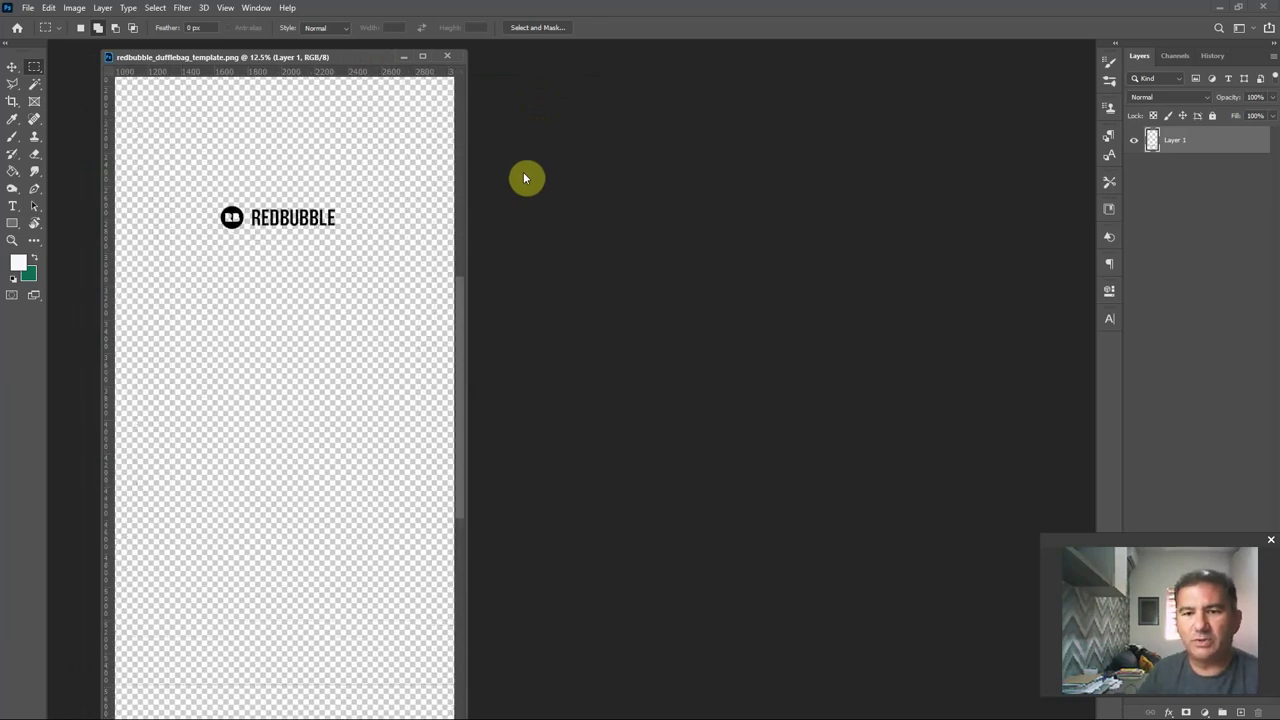
drag(463, 198, 1010, 205)
drag(751, 149, 703, 552)
drag(647, 150, 623, 466)
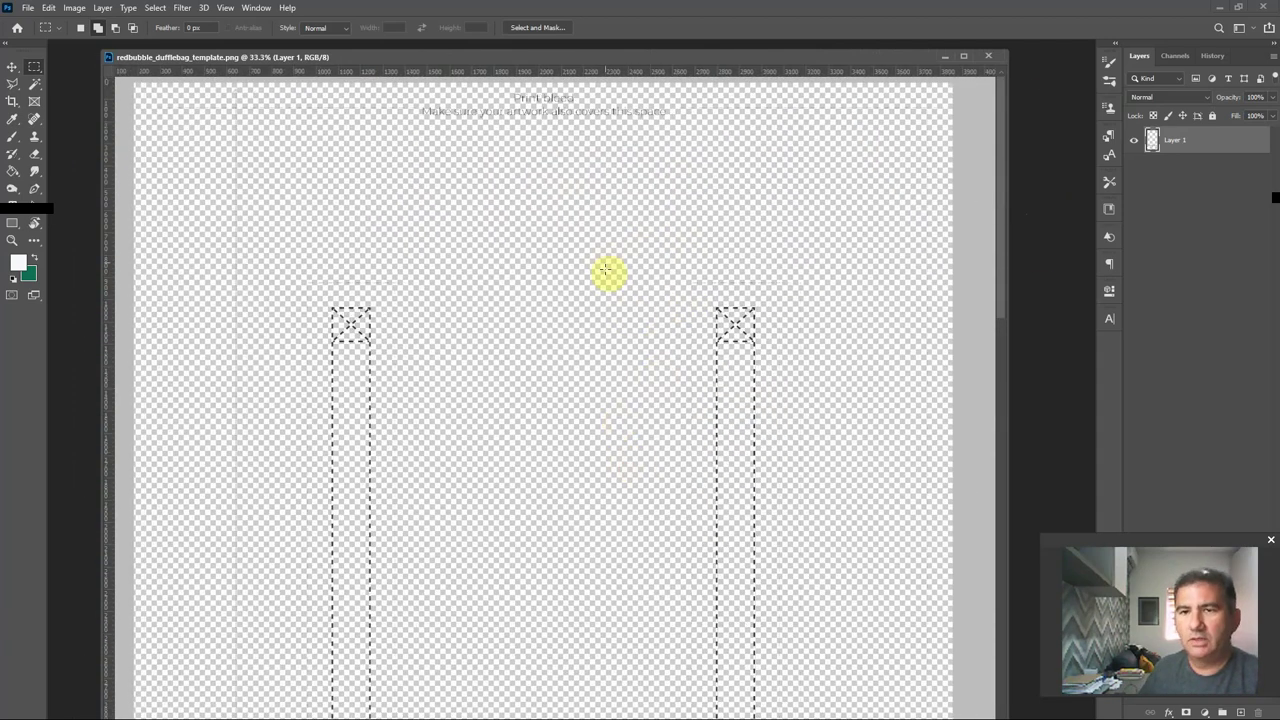
drag(634, 411, 625, 266)
scroll(625, 266, down, 3)
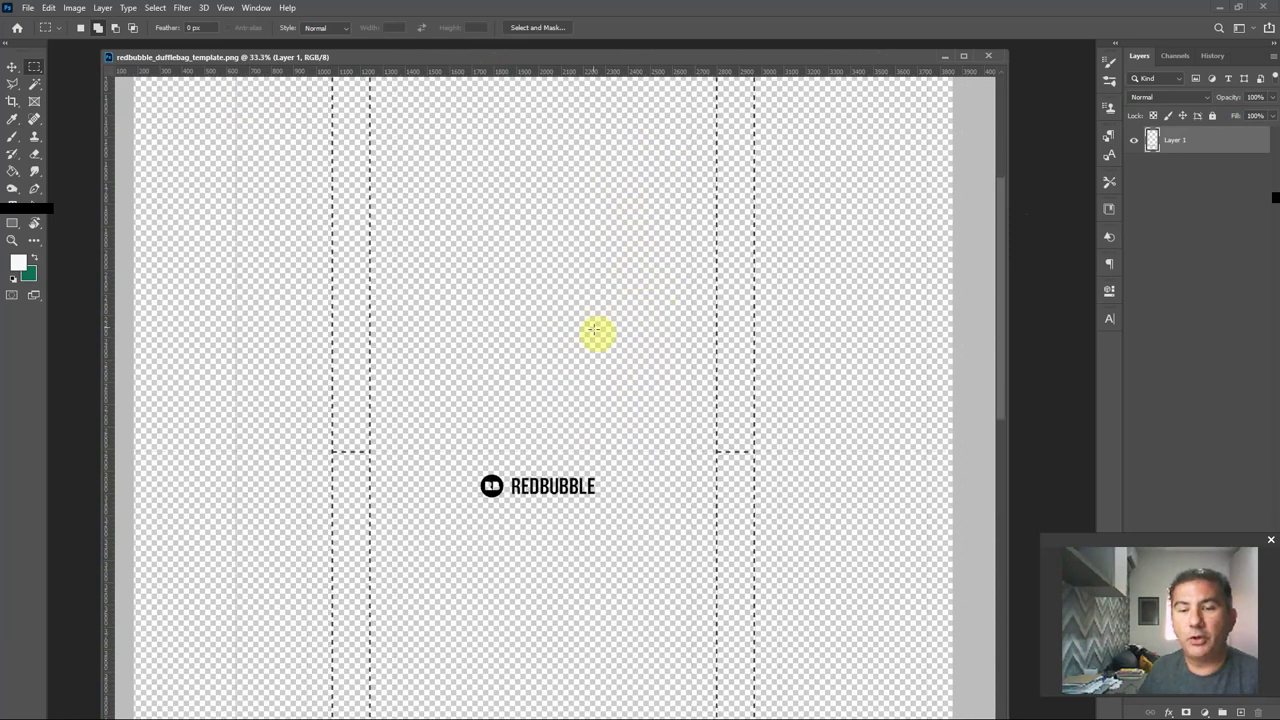
drag(594, 332, 580, 211)
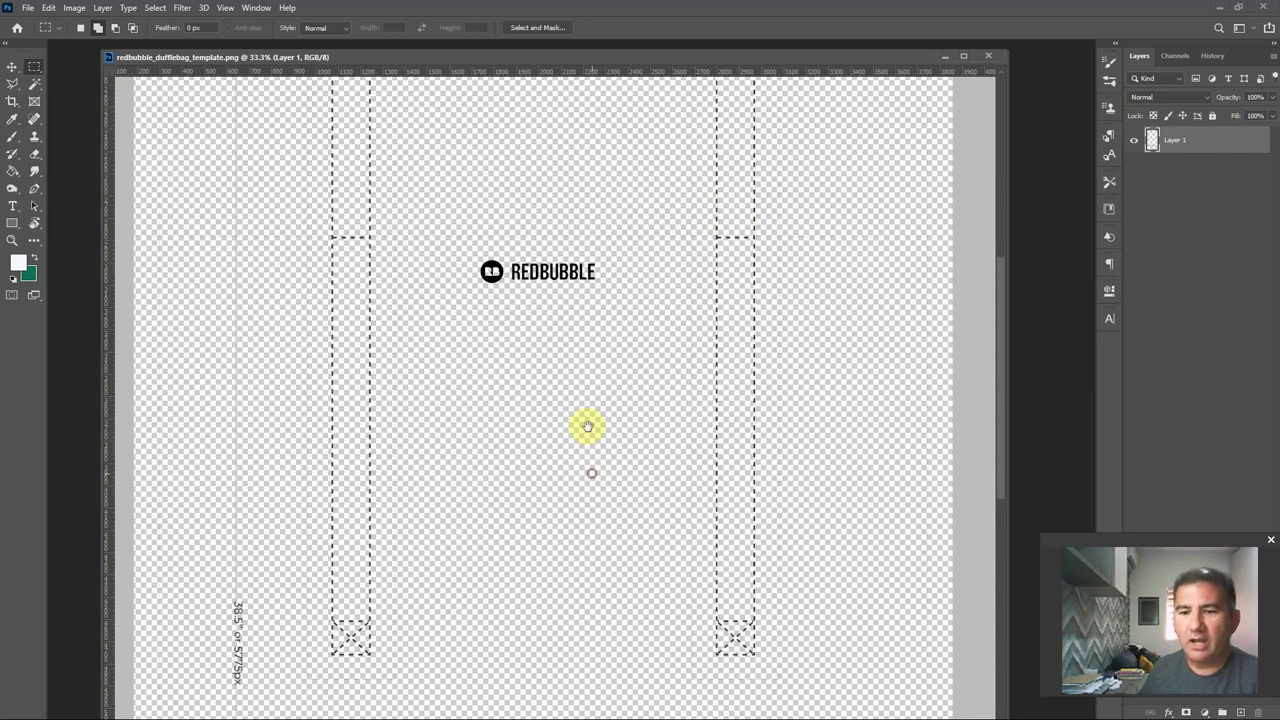
drag(586, 423, 576, 292)
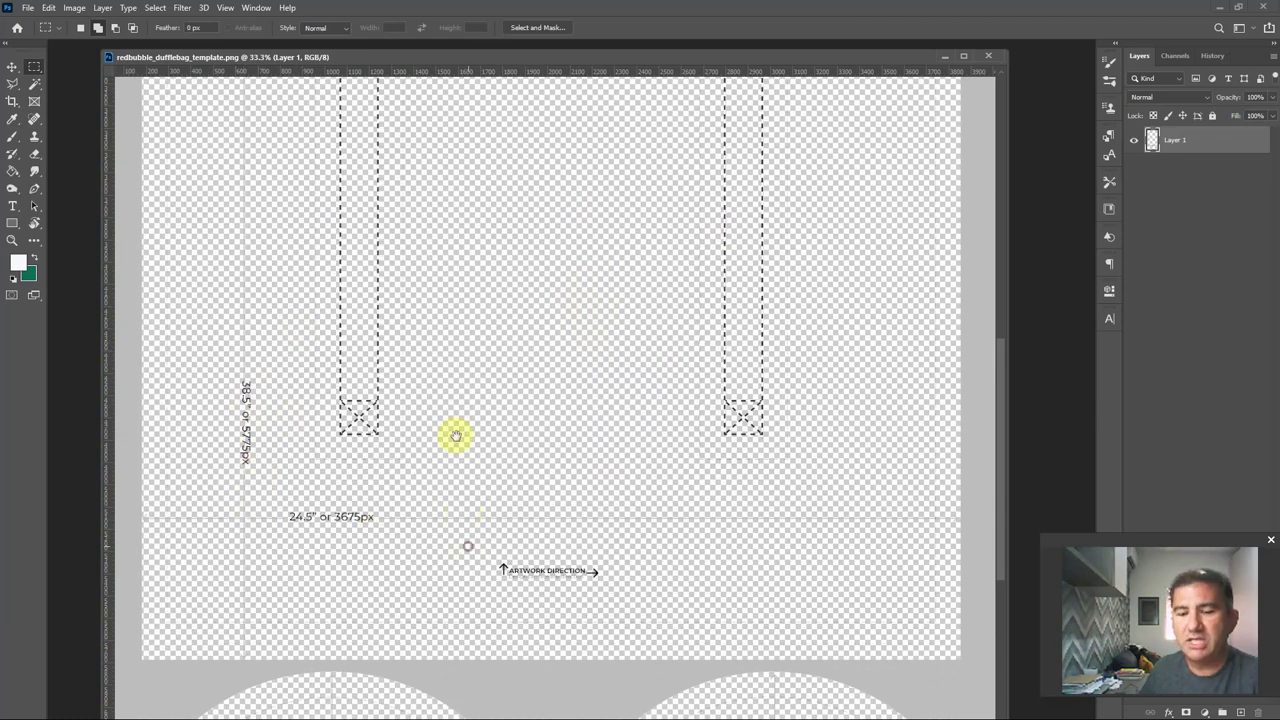
drag(451, 434, 403, 237)
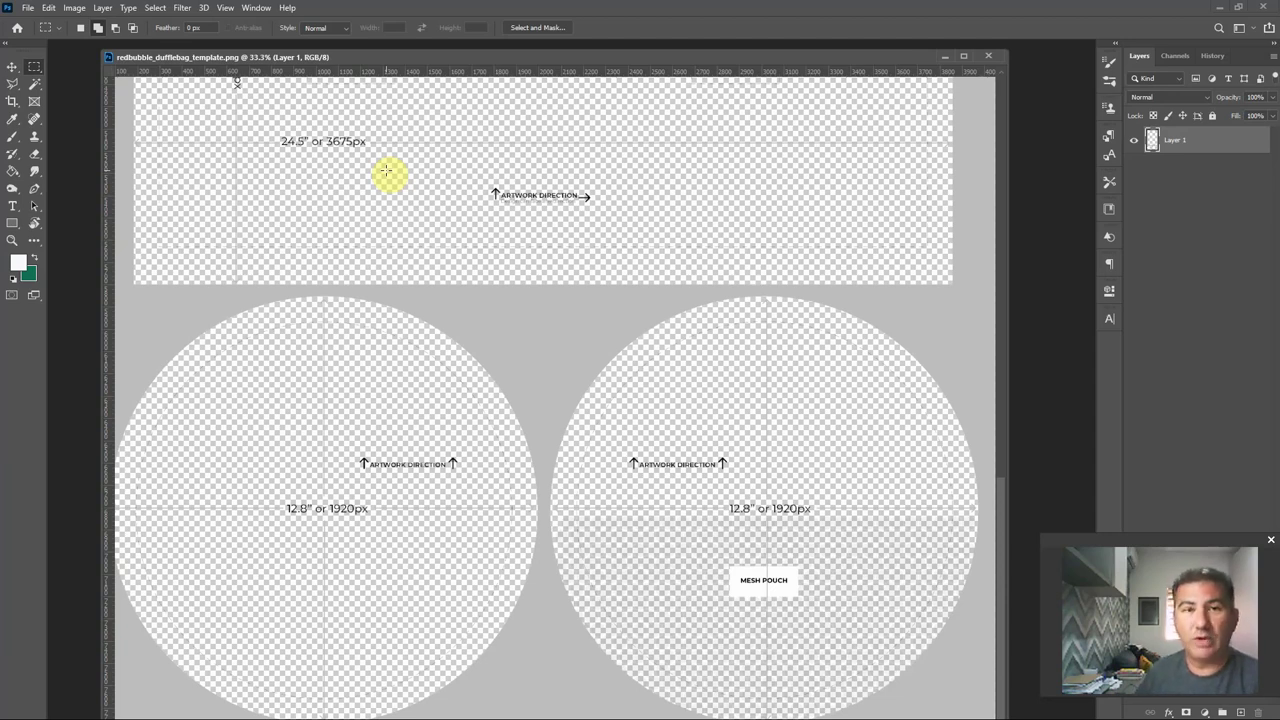
key(ctrl+minus)
key(ctrl+minus)
key(ctrl+minus)
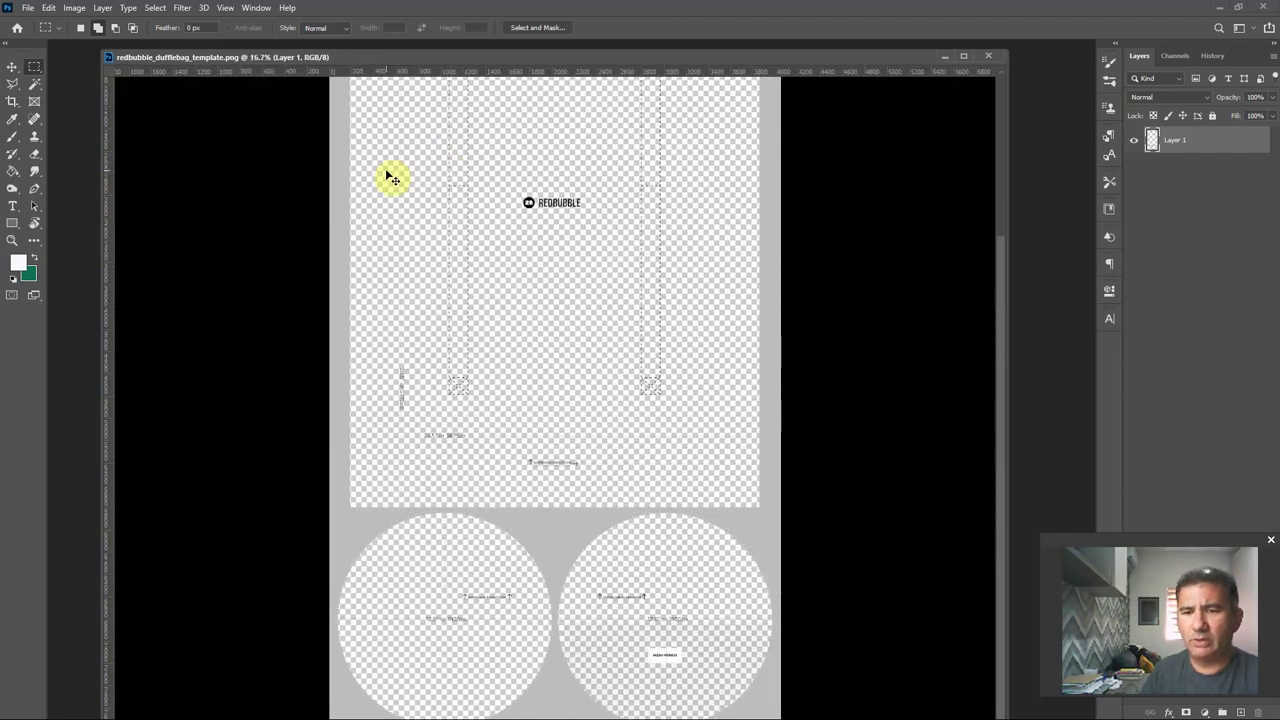
key(ctrl+minus)
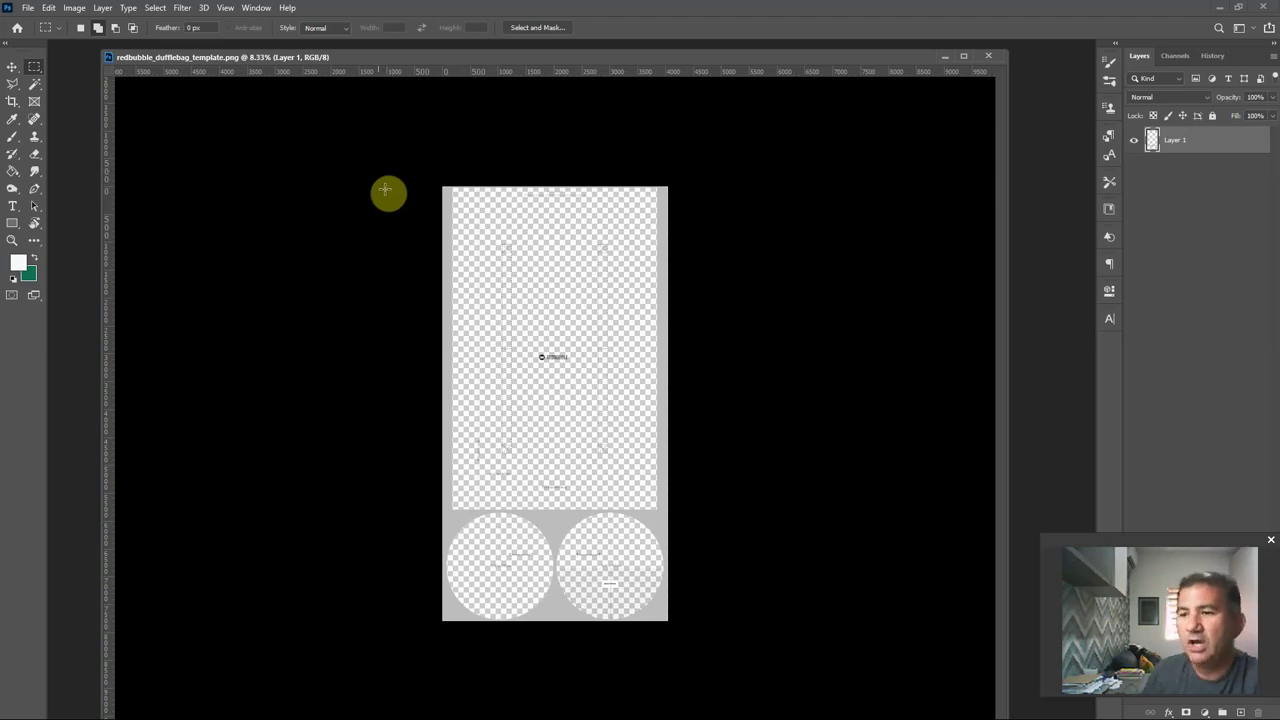
Step: Place the macaron-1084049_1920 image from the Duffle Bag & Backpack folder into the template and put its layer beneath Layer 1
key(alt+Tab)
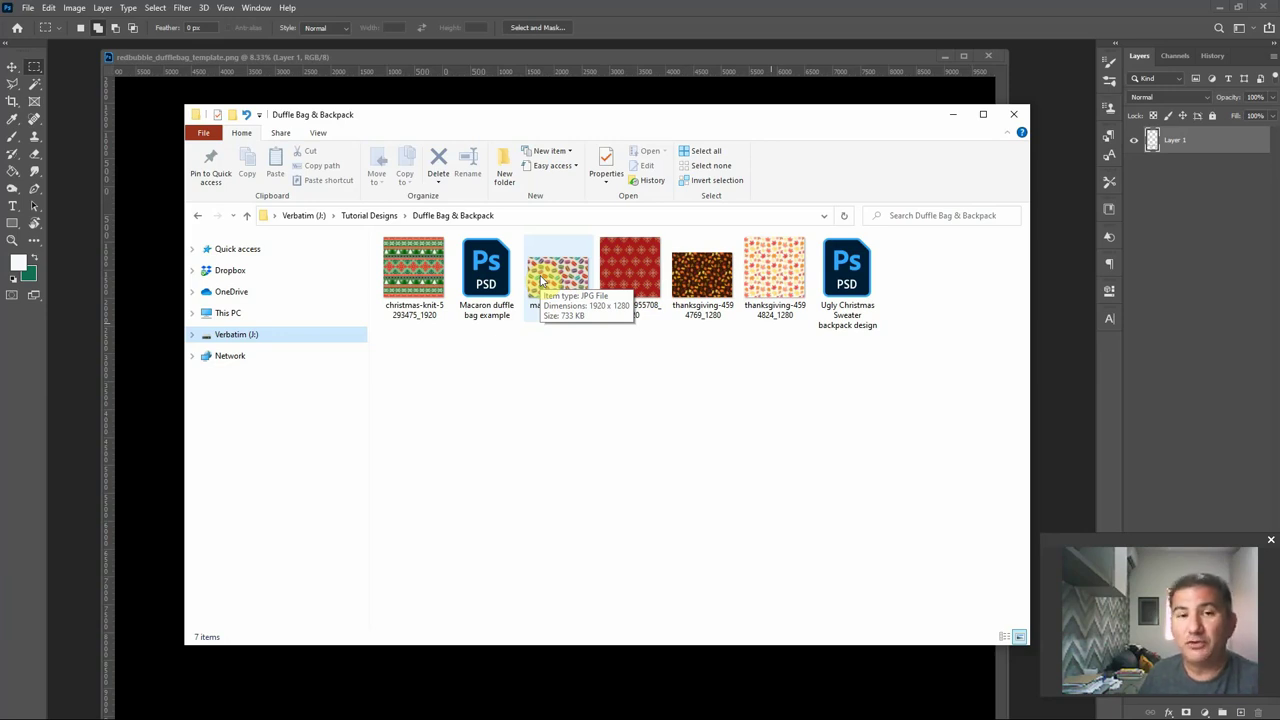
drag(594, 119, 648, 165)
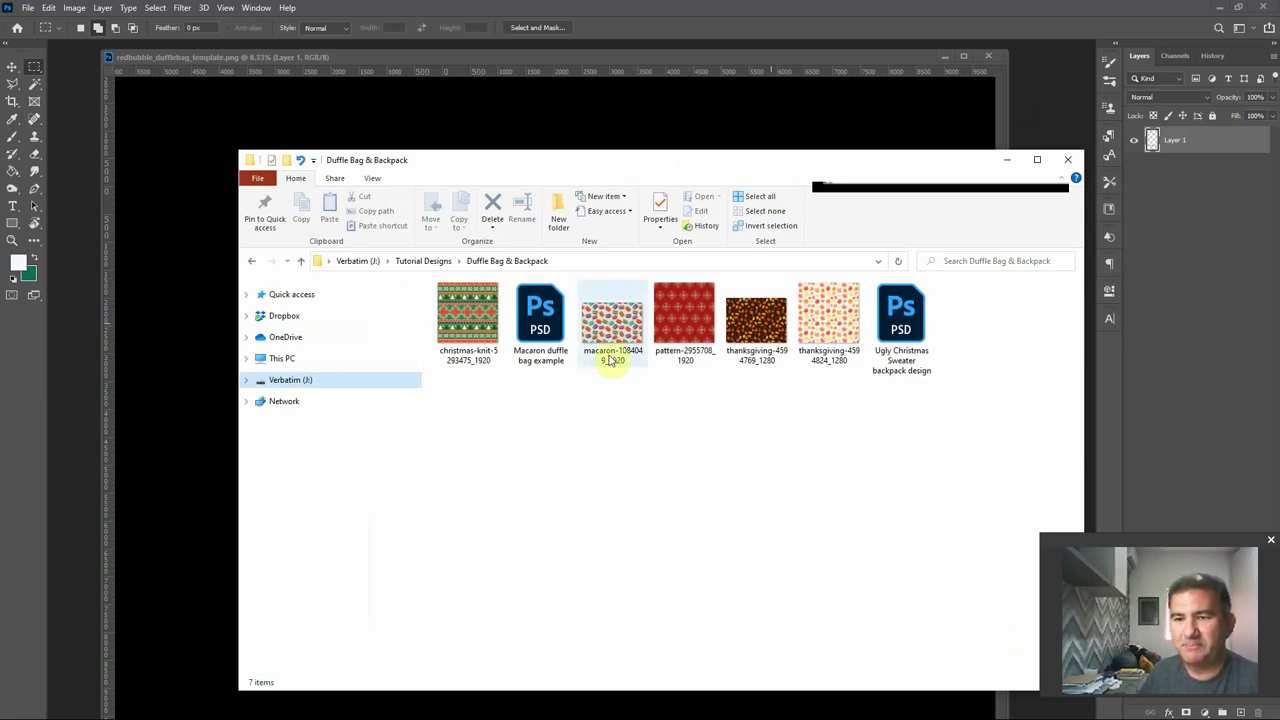
drag(600, 163, 674, 296)
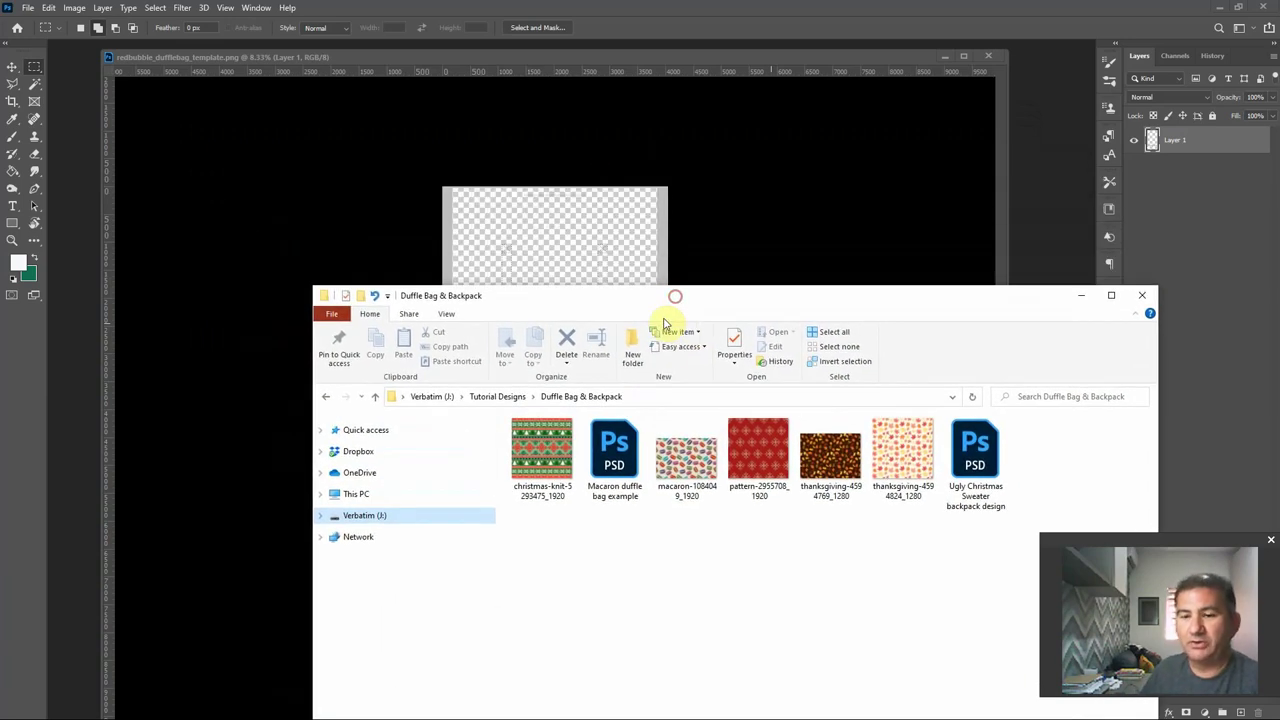
drag(686, 470, 571, 251)
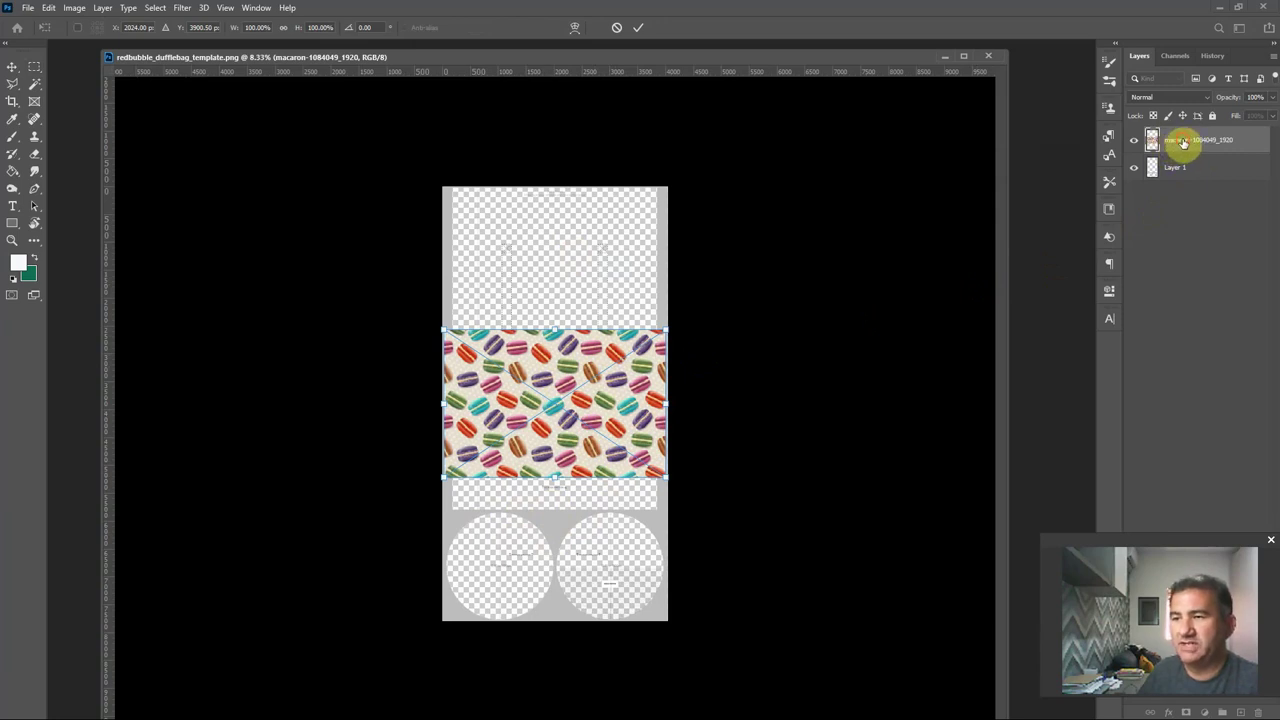
key(Return)
drag(1183, 143, 1178, 177)
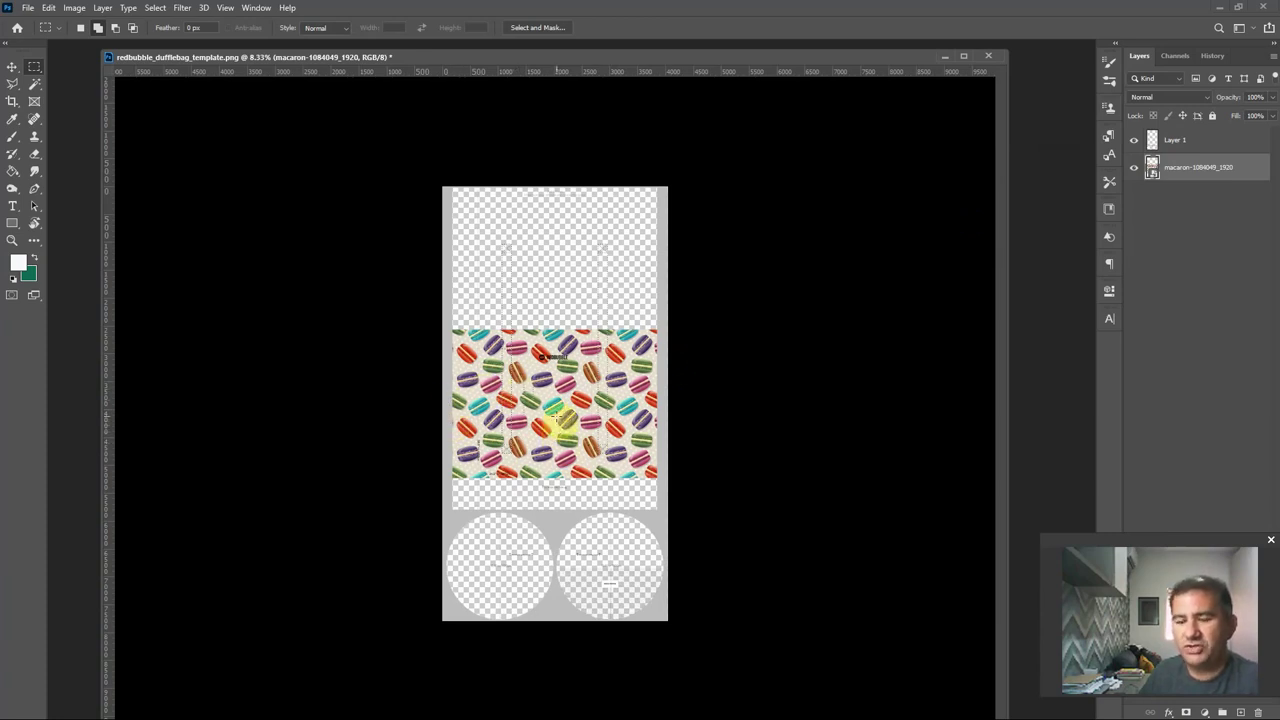
Step: Rotate the macaron pattern 90° clockwise and align it with the upper-left corner of the template's main rectangular panel
click(12, 67)
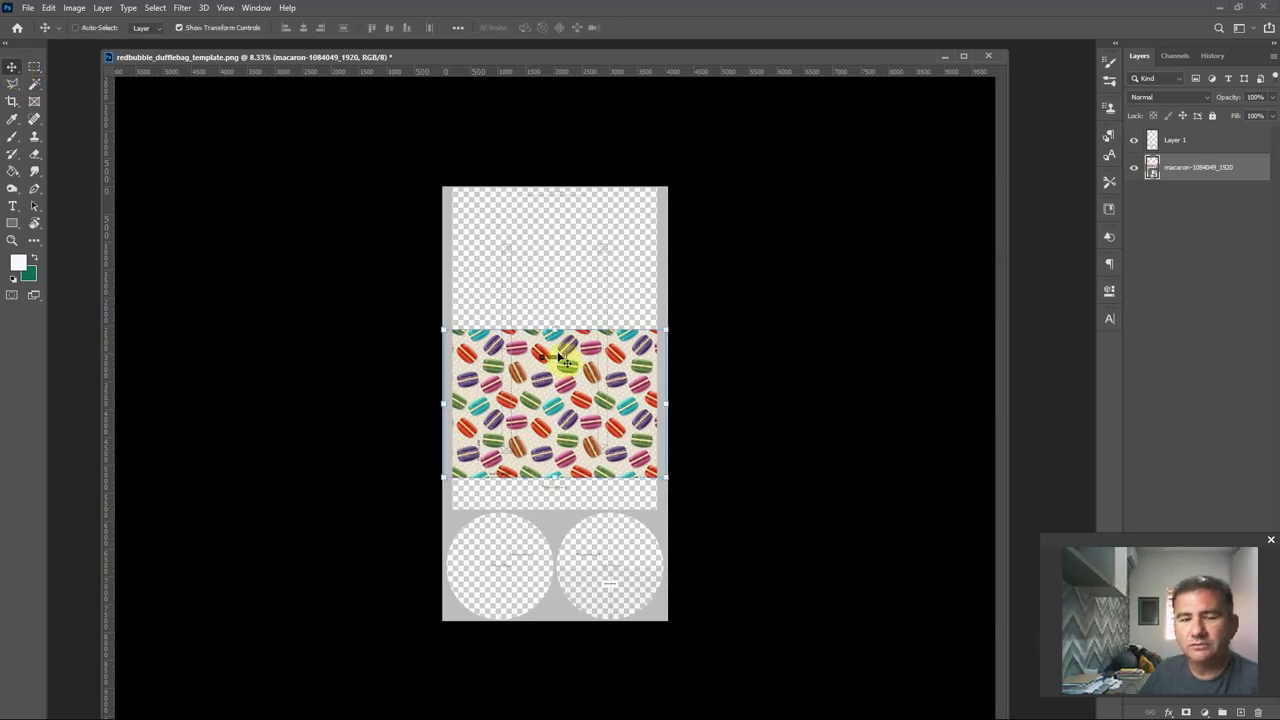
drag(565, 405, 609, 270)
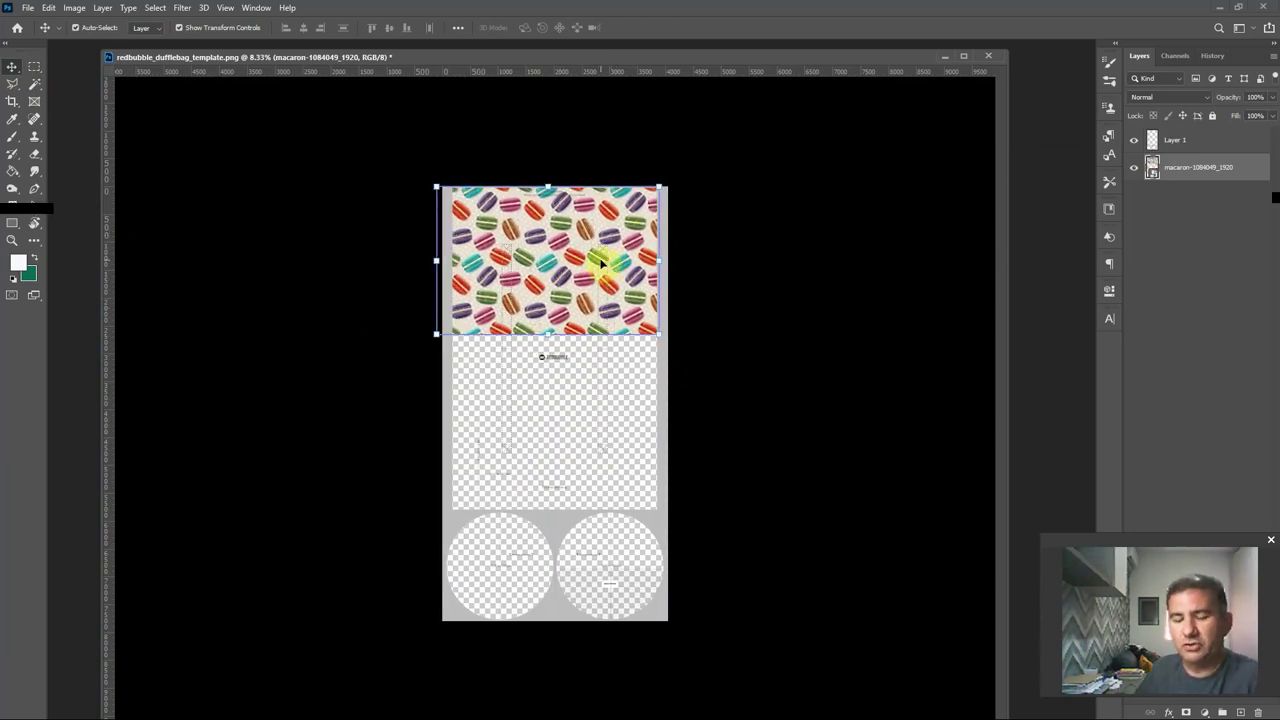
key(ctrl+t)
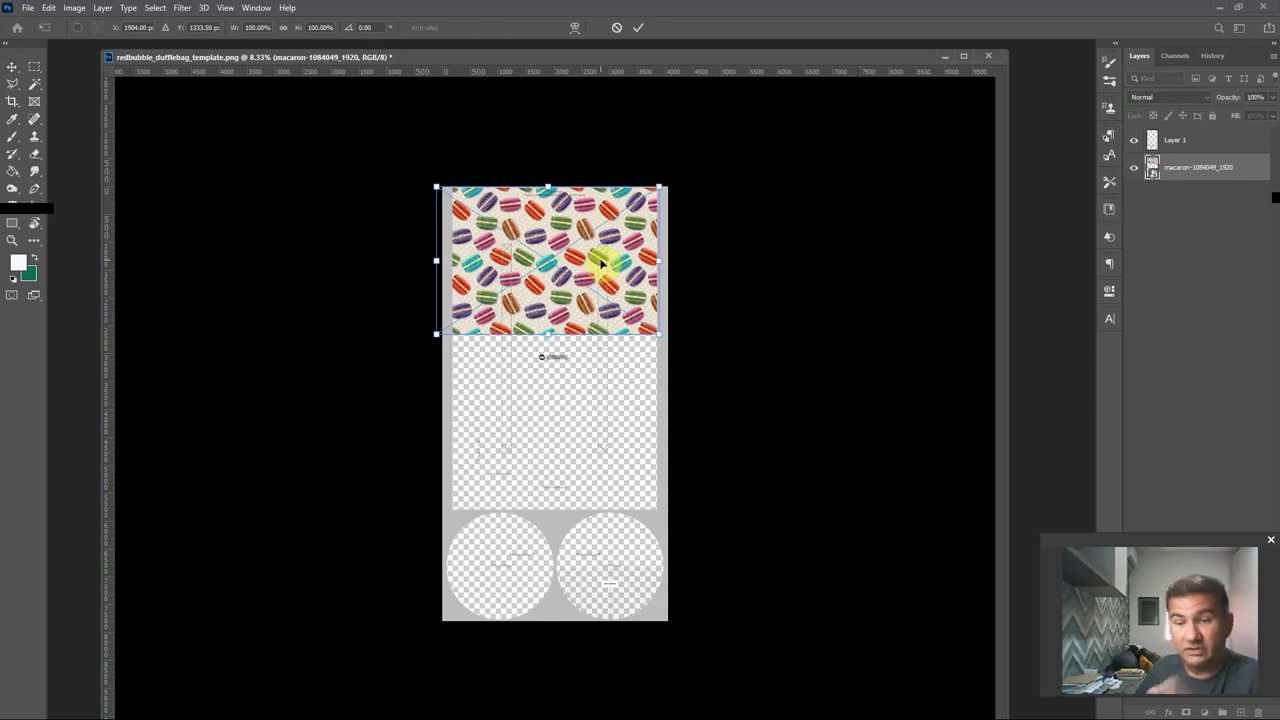
right_click(573, 260)
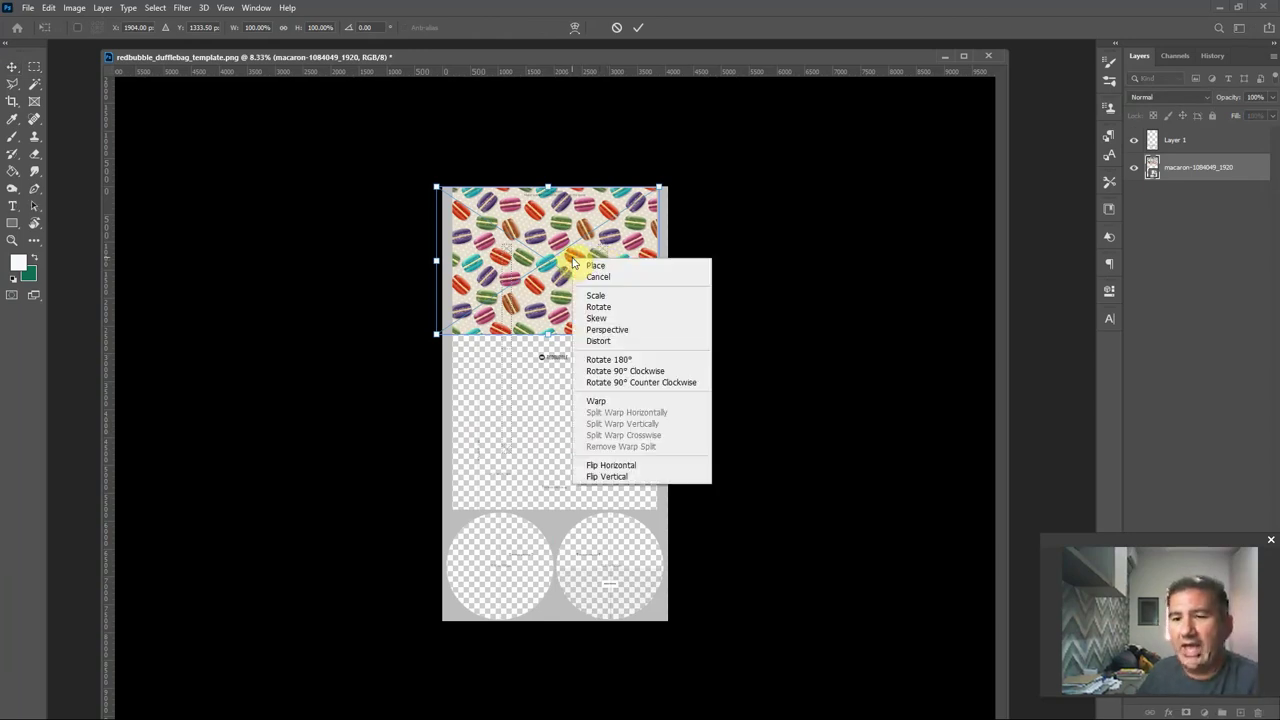
click(643, 371)
drag(588, 279, 566, 315)
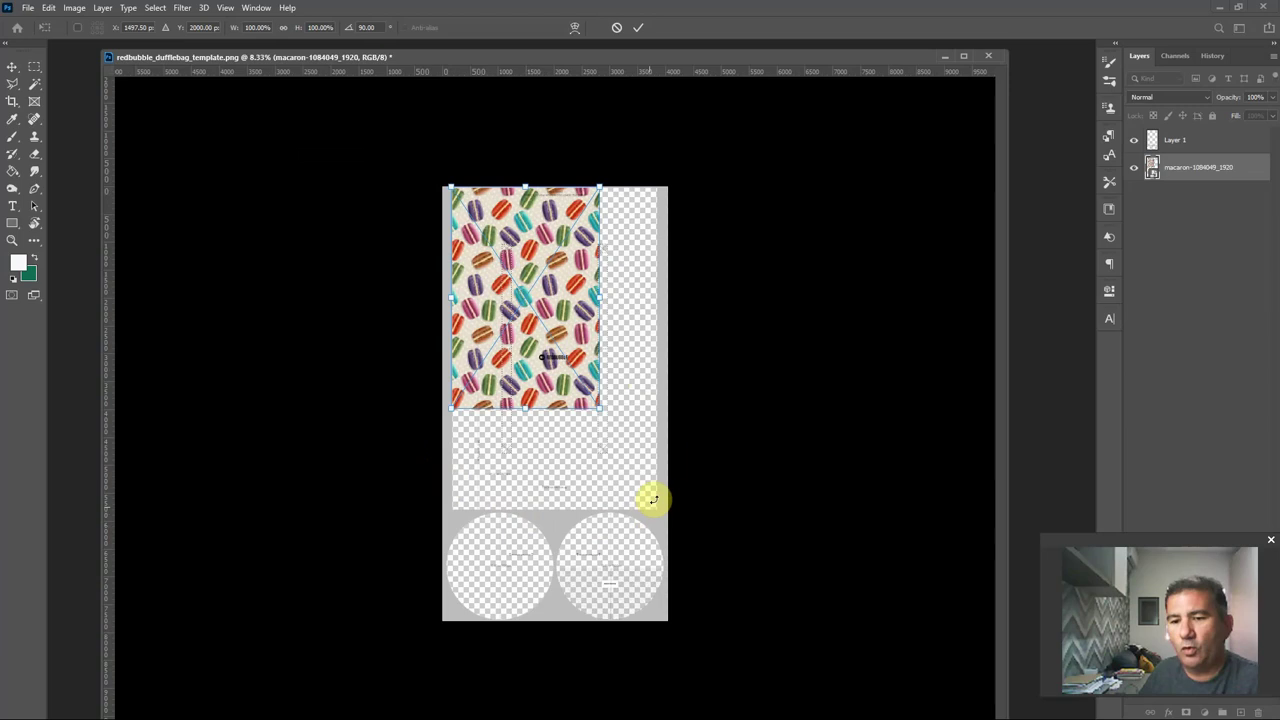
Step: Scale the macaron pattern to about 5845 × 3745 px so it covers the whole main panel
drag(600, 409, 659, 512)
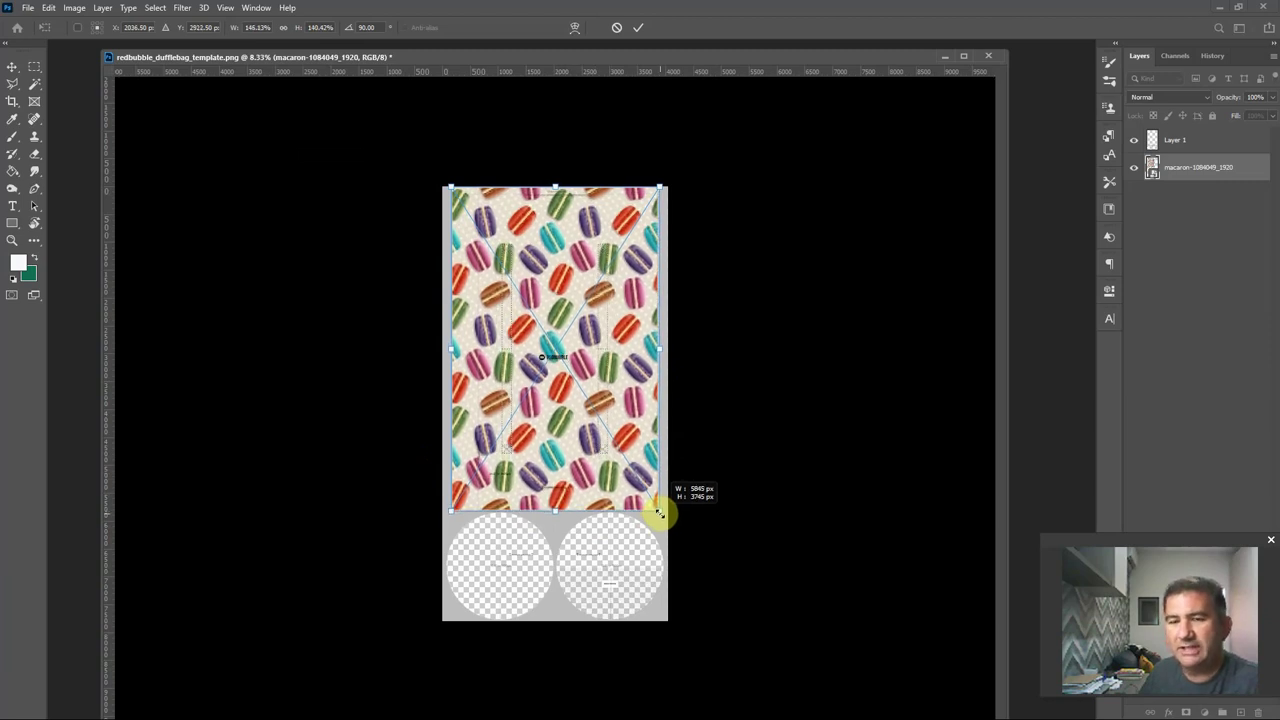
drag(659, 512, 659, 512)
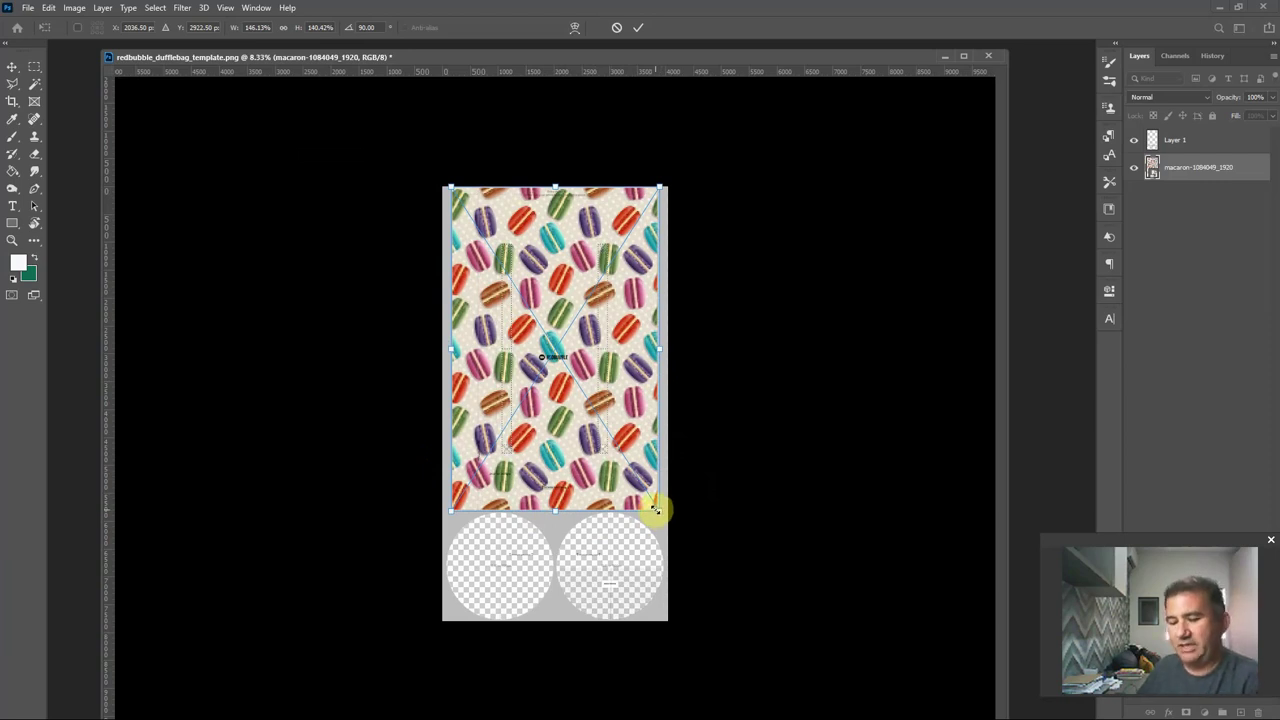
key(Return)
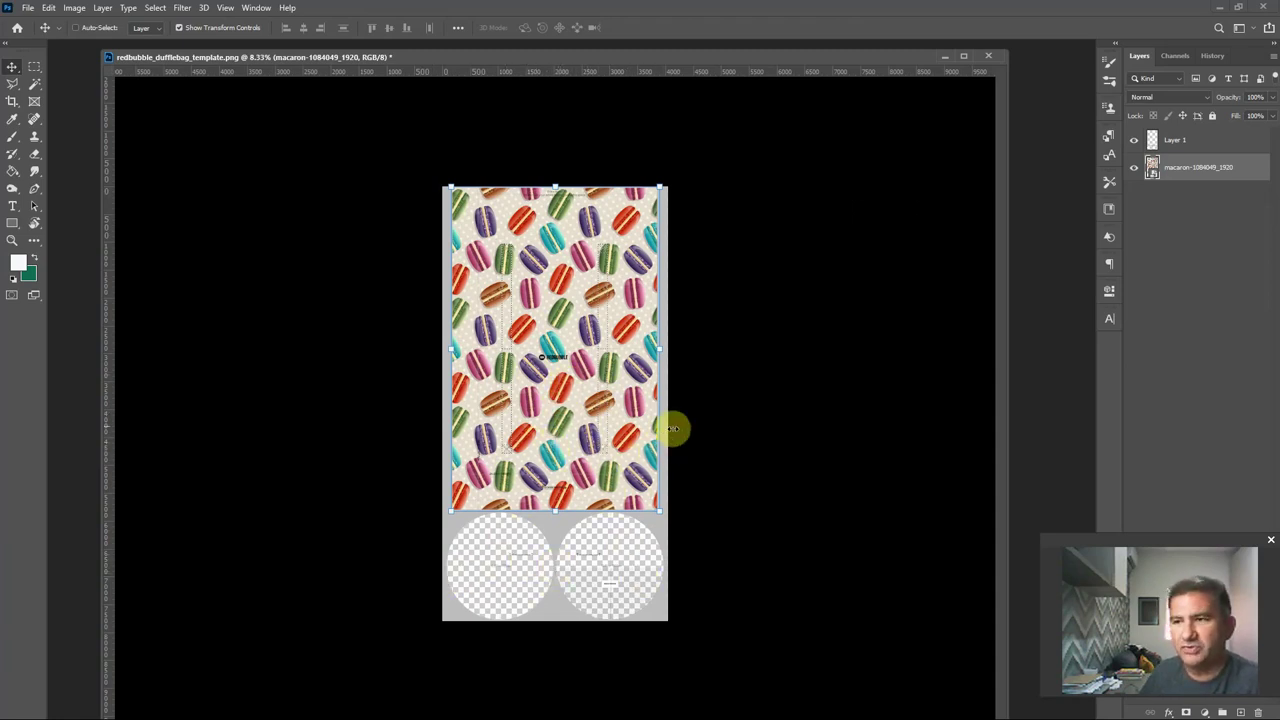
Step: Duplicate the macaron pattern layer and move the copy down toward the two circular end panels
right_click(1178, 172)
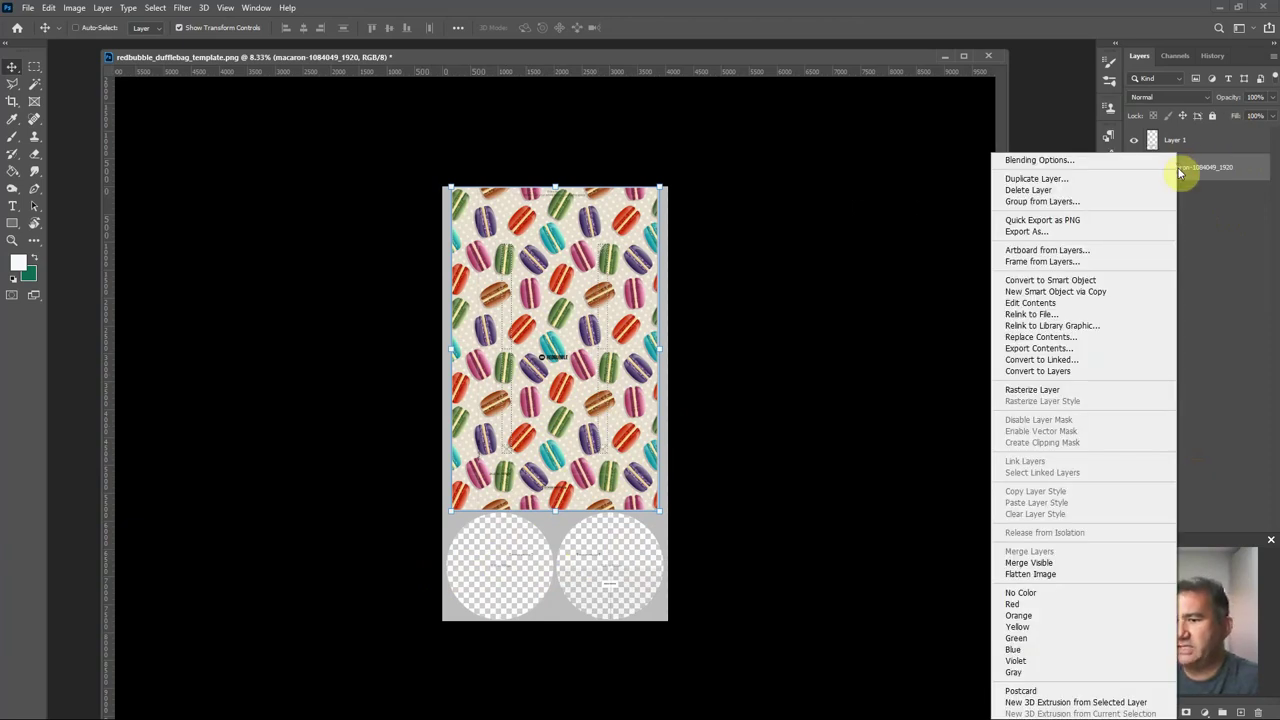
click(1178, 172)
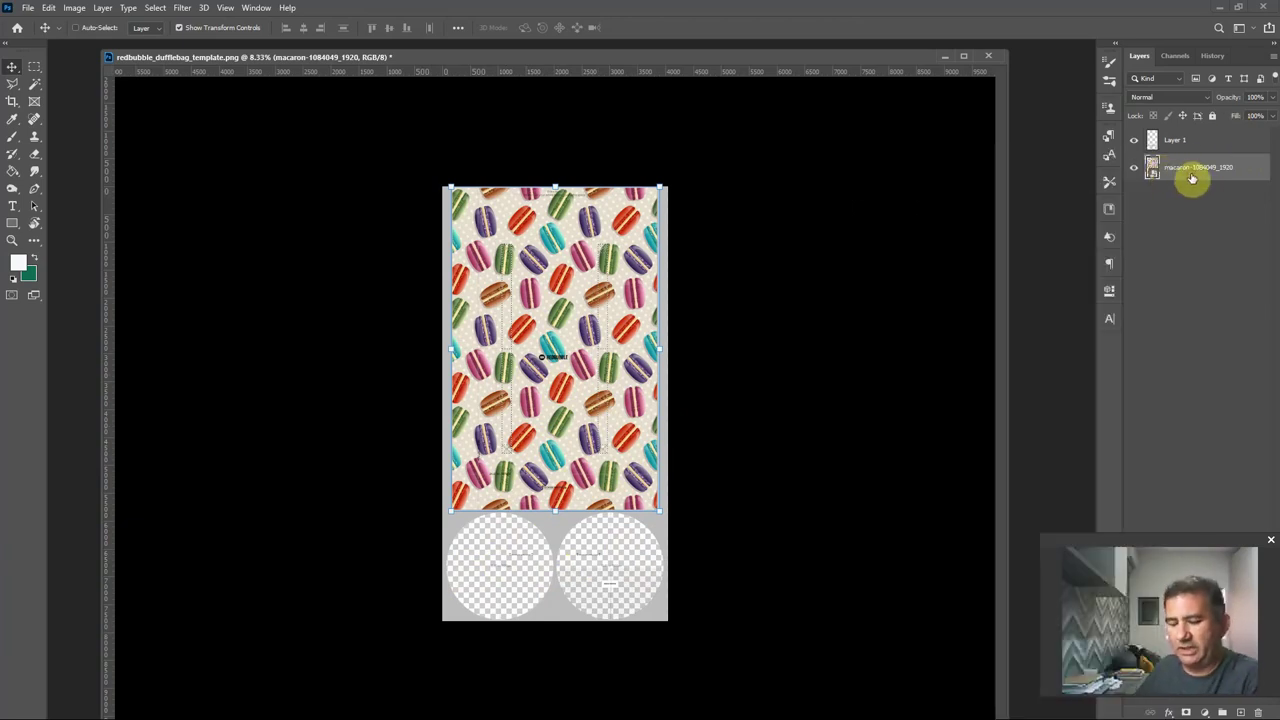
key(ctrl+j)
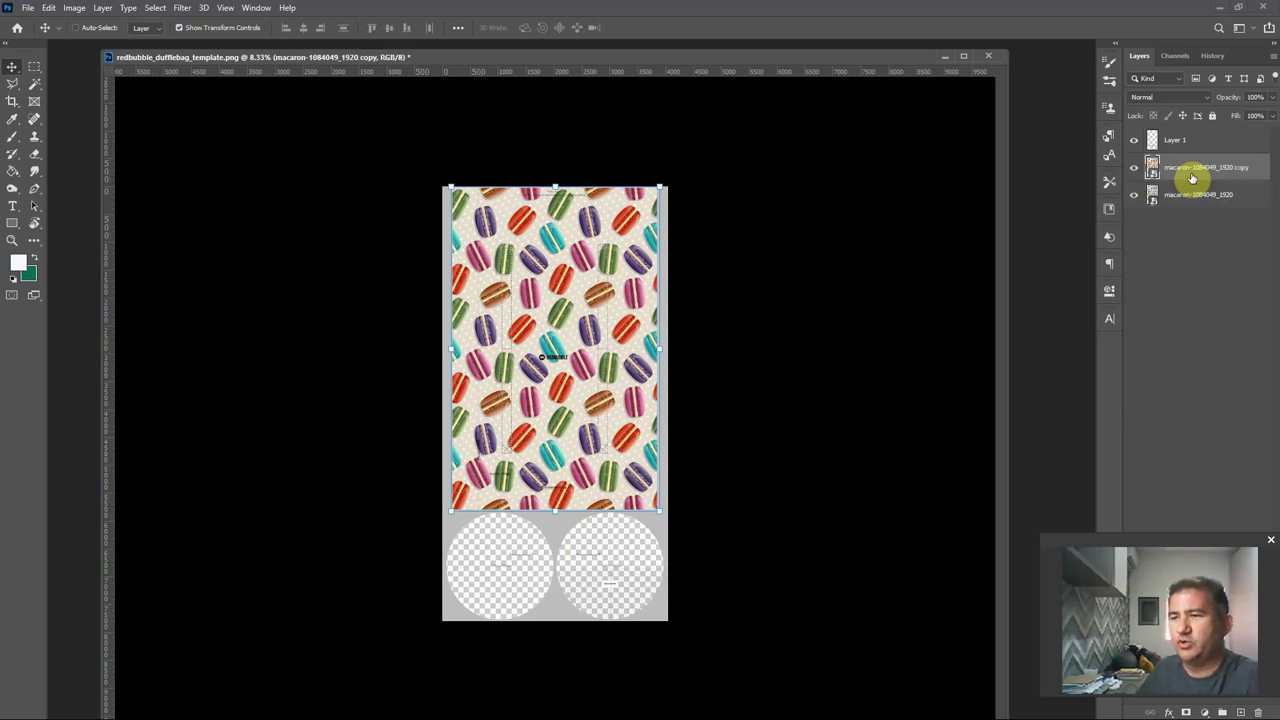
drag(543, 260, 540, 407)
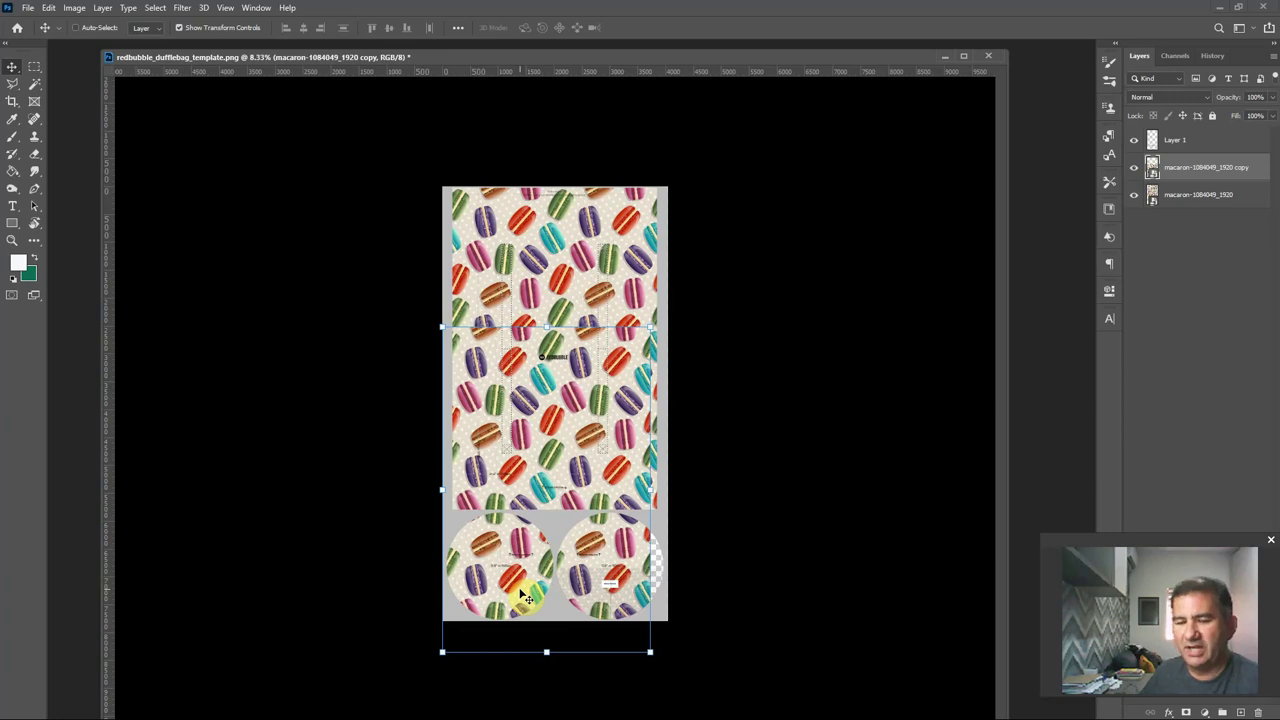
drag(517, 606, 522, 557)
Step: Rotate the macaron copy 90° clockwise and position it to cover both circular end panels completely
key(ctrl+t)
right_click(540, 553)
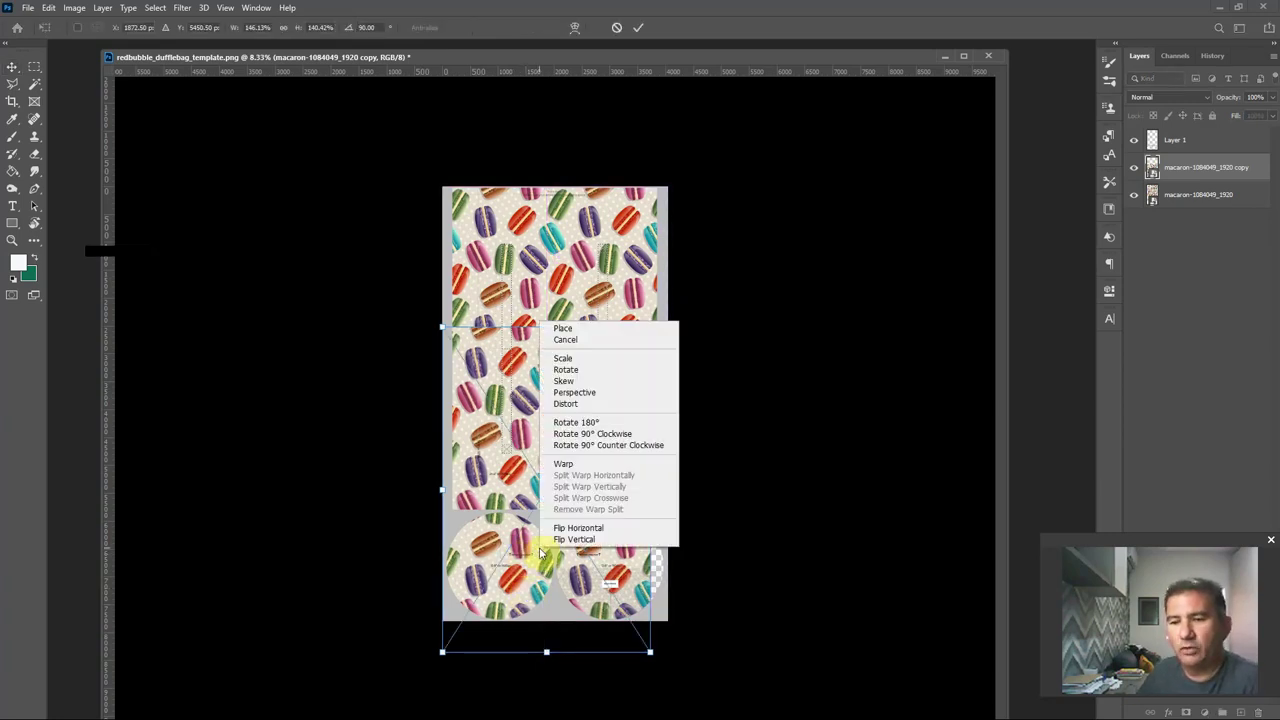
click(585, 437)
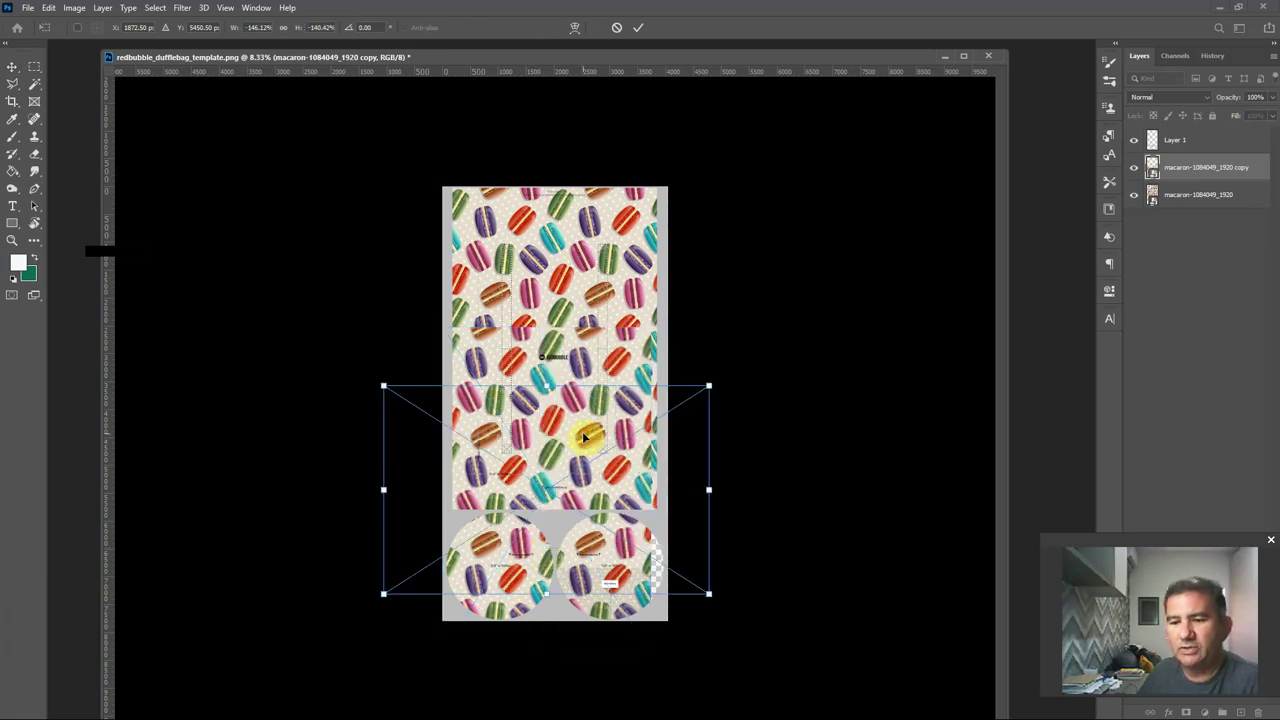
drag(581, 414, 586, 521)
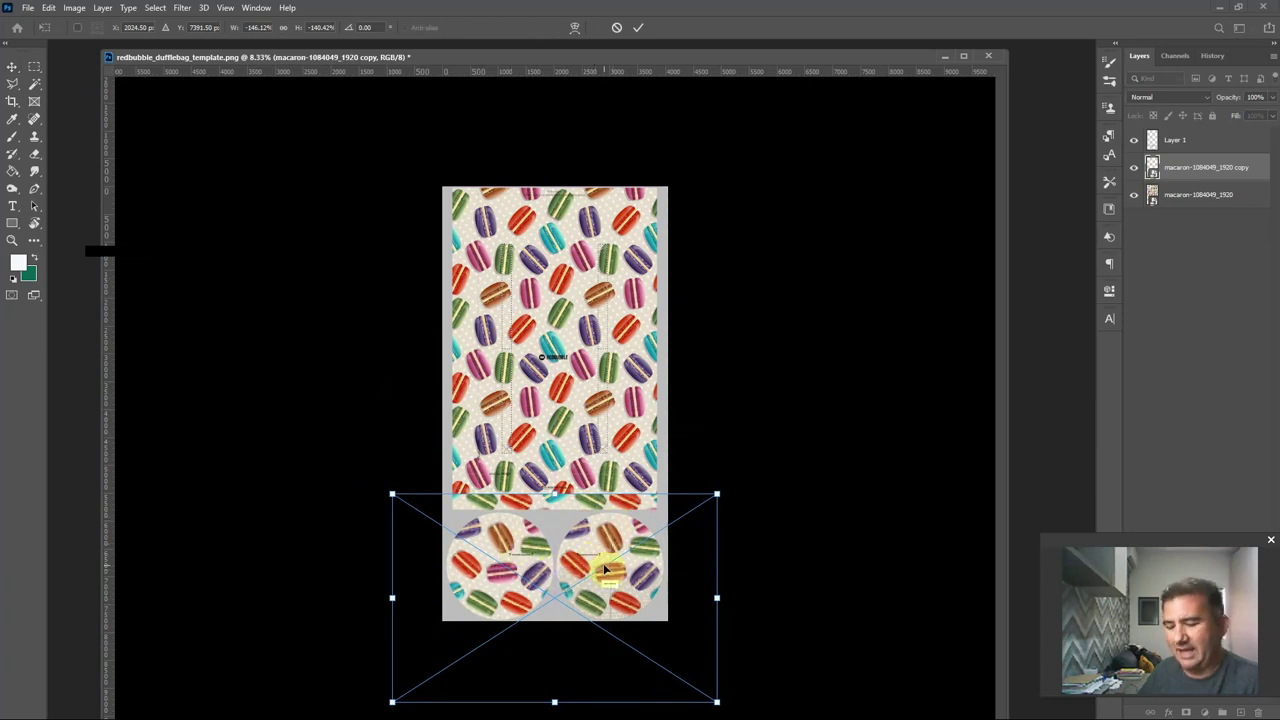
key(Return)
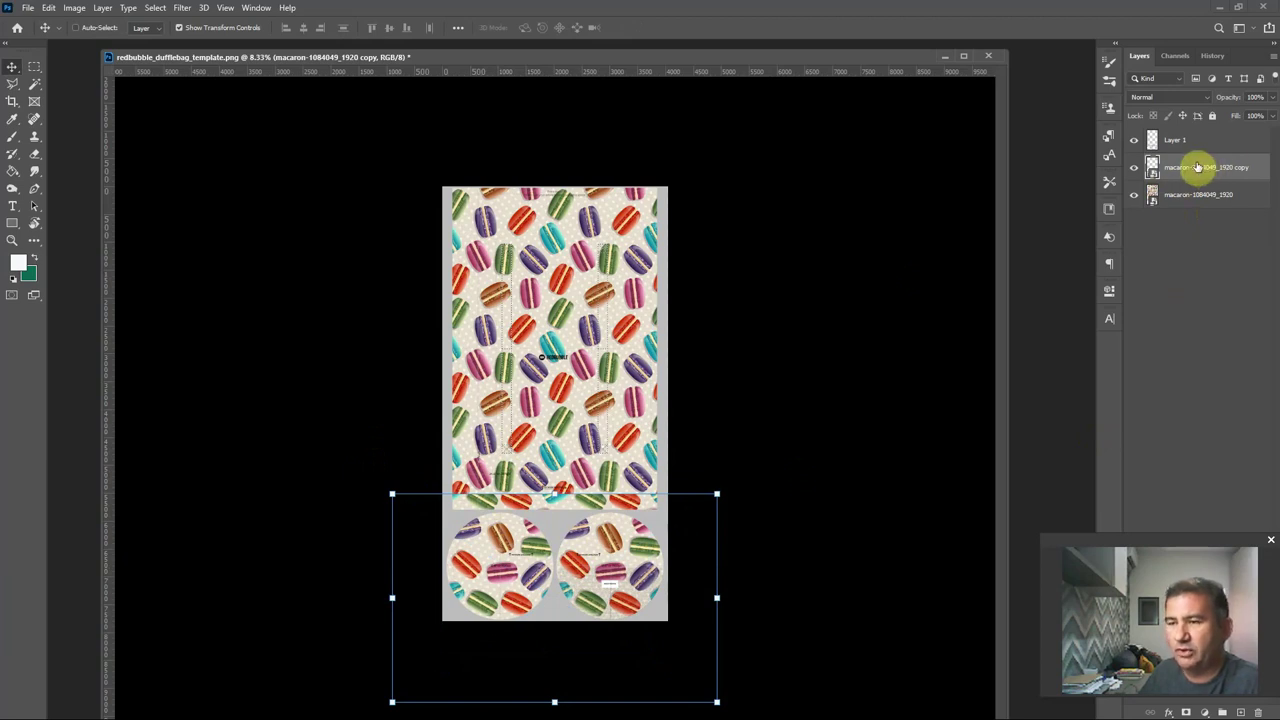
Step: Move the macaron copy beneath the original macaron layer and hide the template guide on Layer 1
drag(1197, 167, 1189, 201)
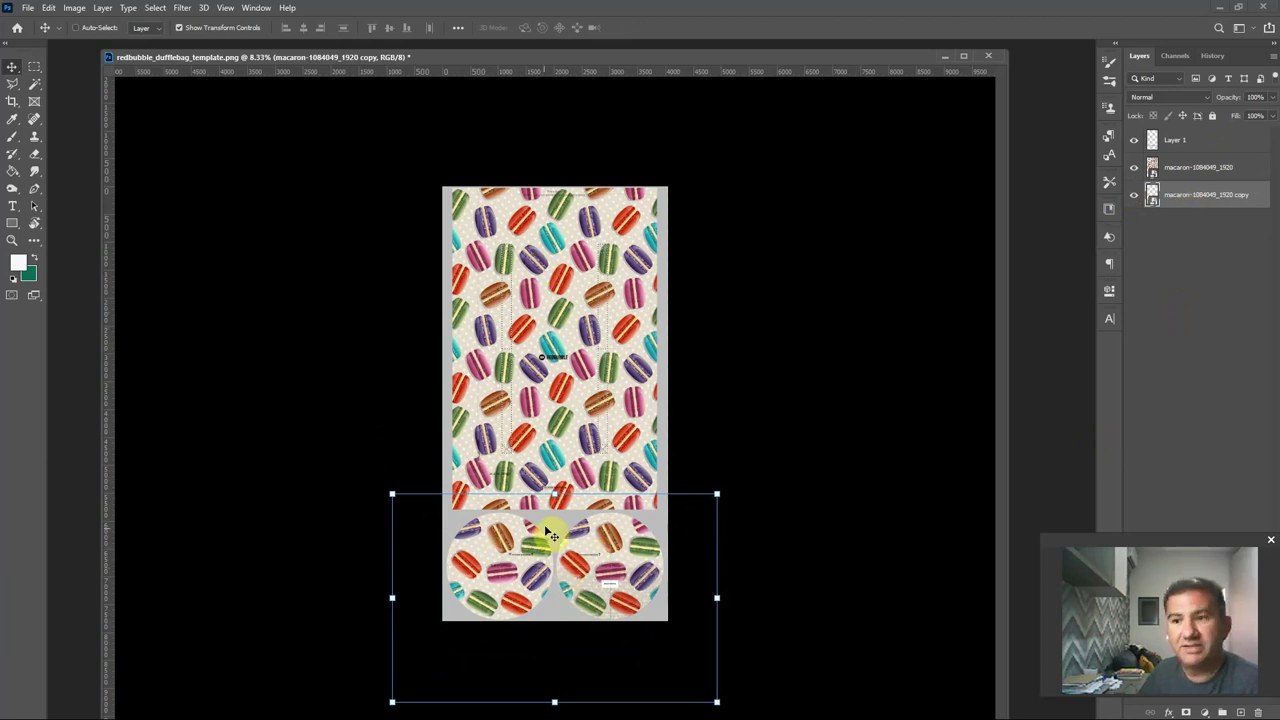
click(1134, 141)
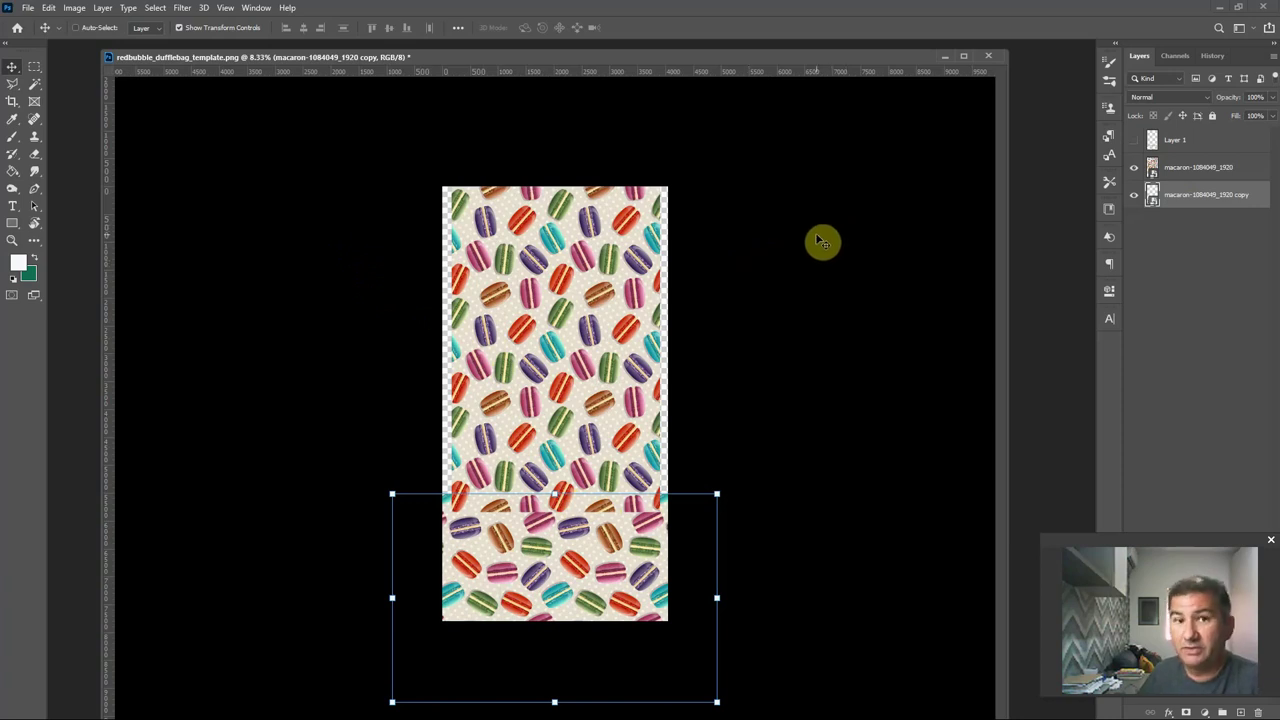
click(1133, 141)
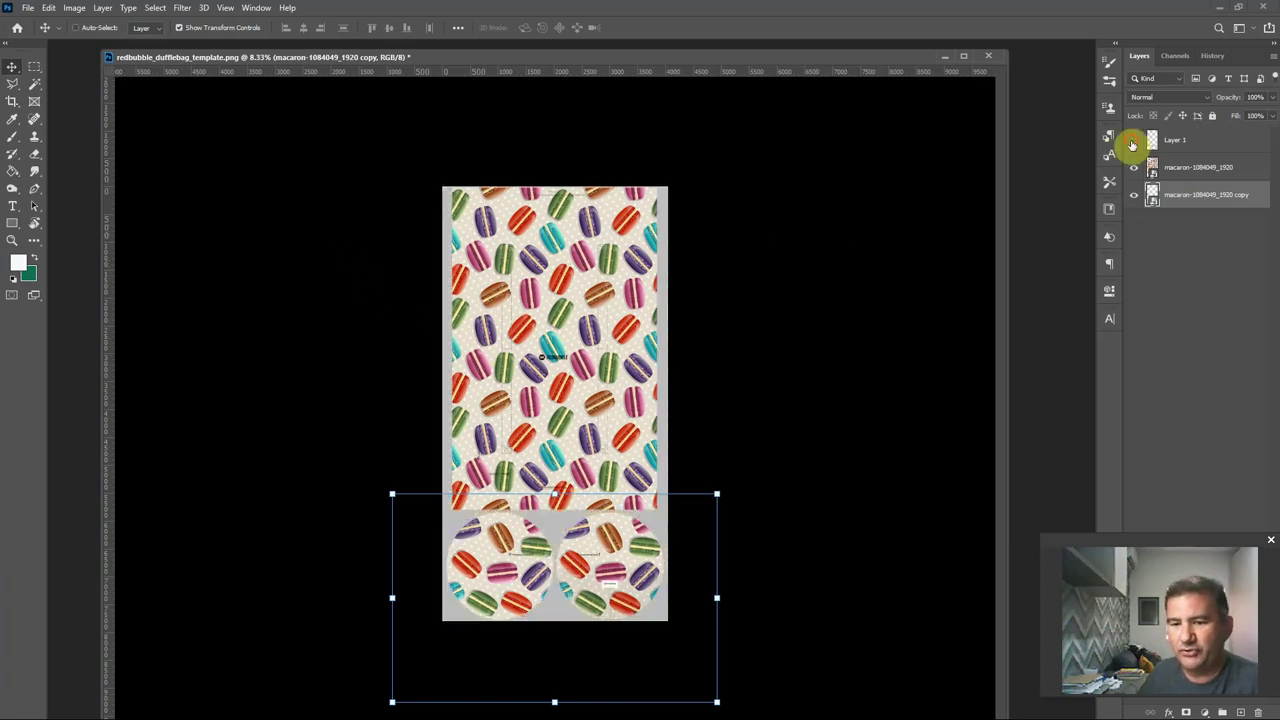
click(1133, 141)
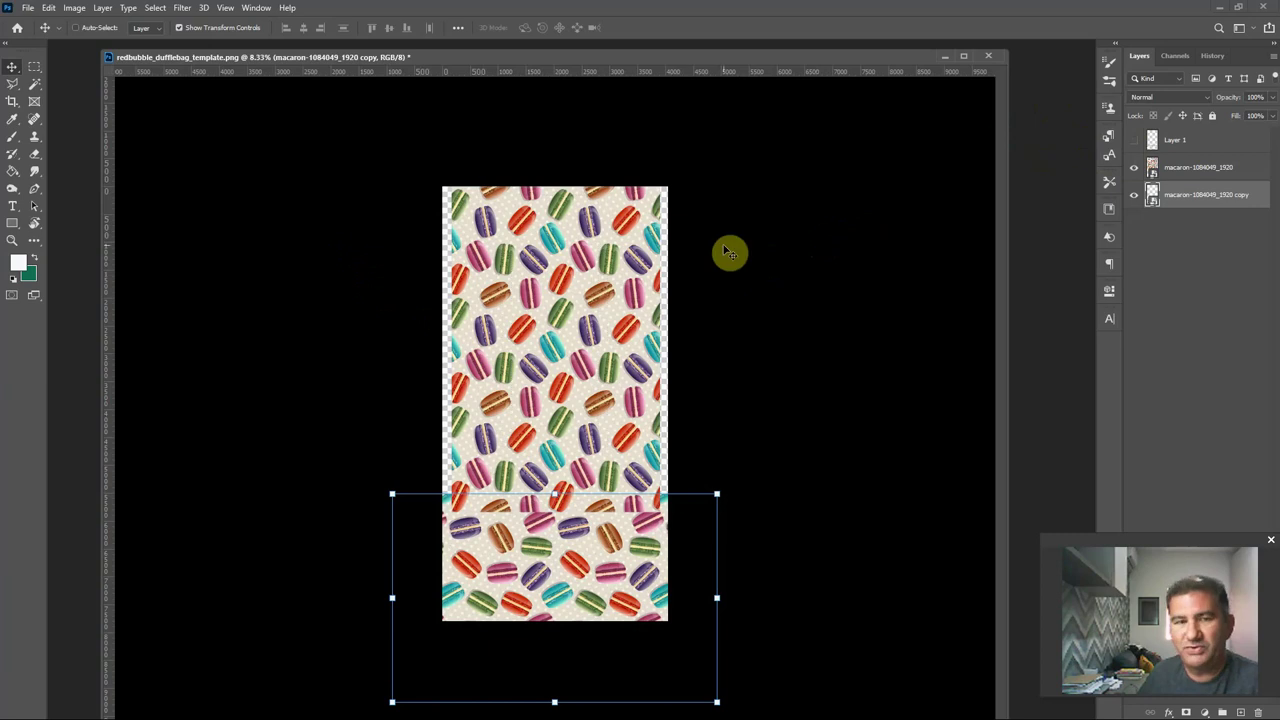
Step: Save the finished design as a PNG named "Macaron Duffle Bag Design" in the Duffle Bag & Backpack folder
click(28, 8)
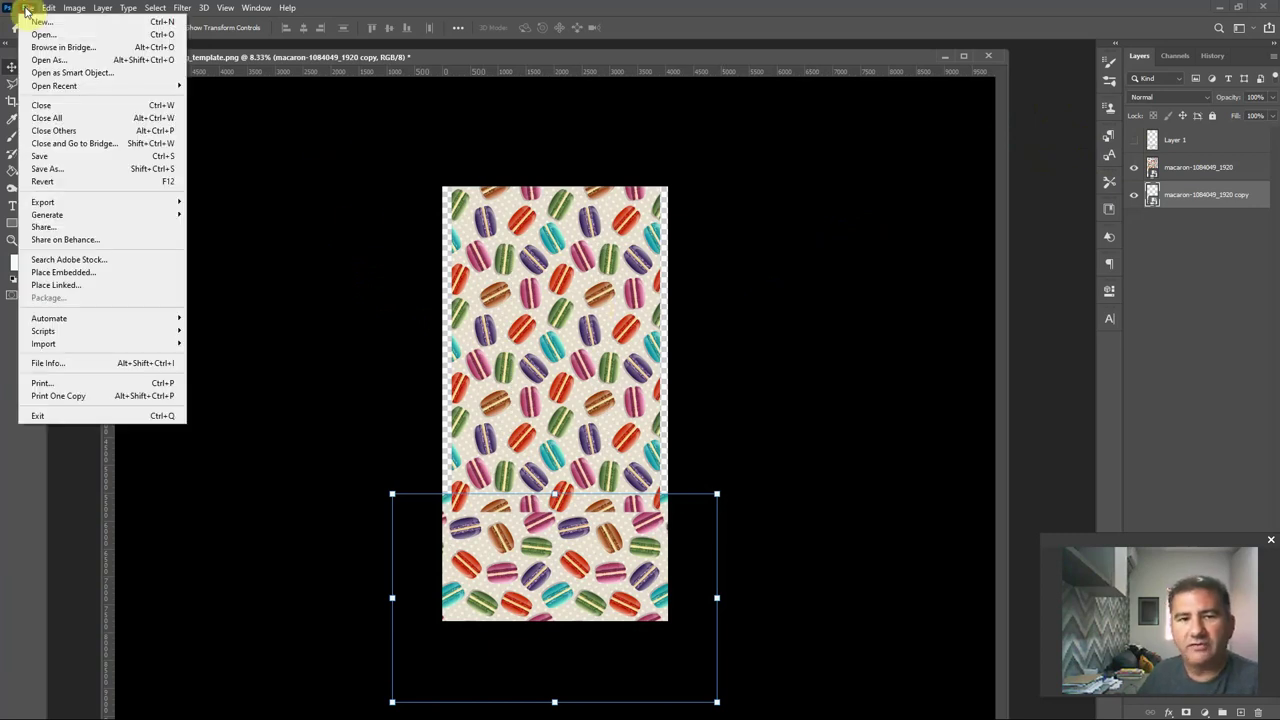
click(52, 168)
double_click(240, 486)
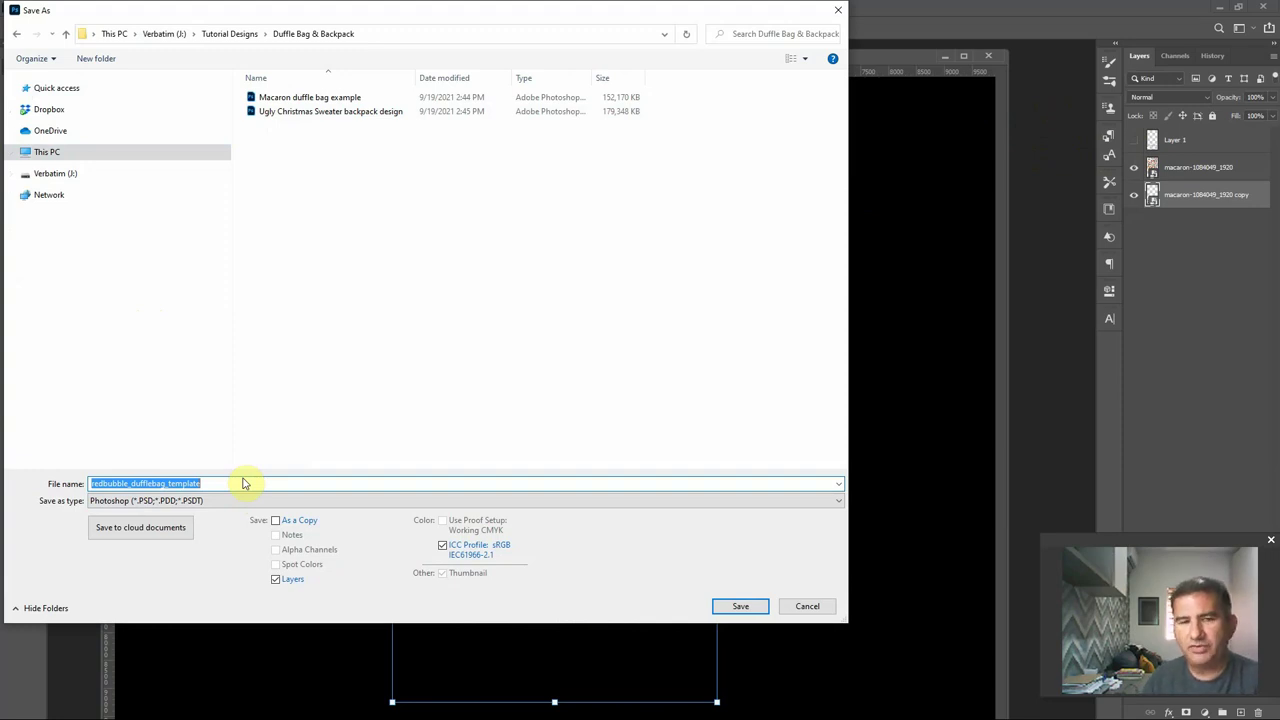
text(Macaron Duff)
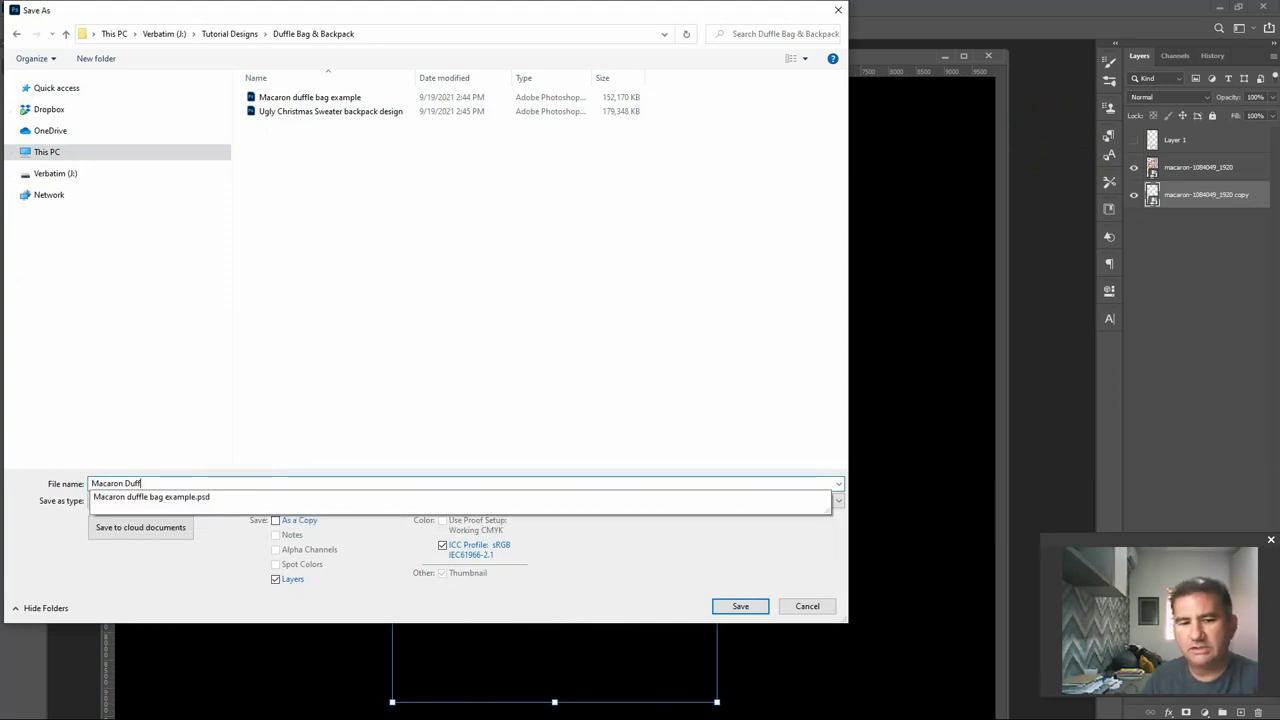
text(le Bag Design)
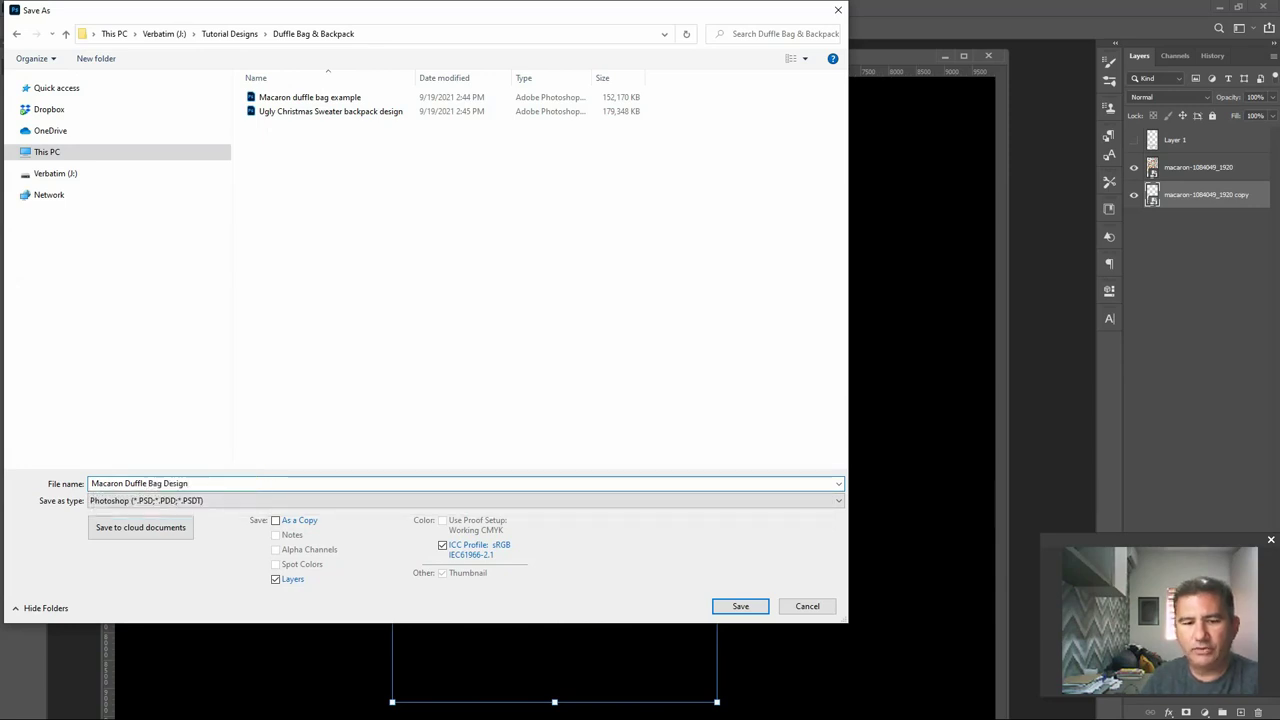
key(Tab)
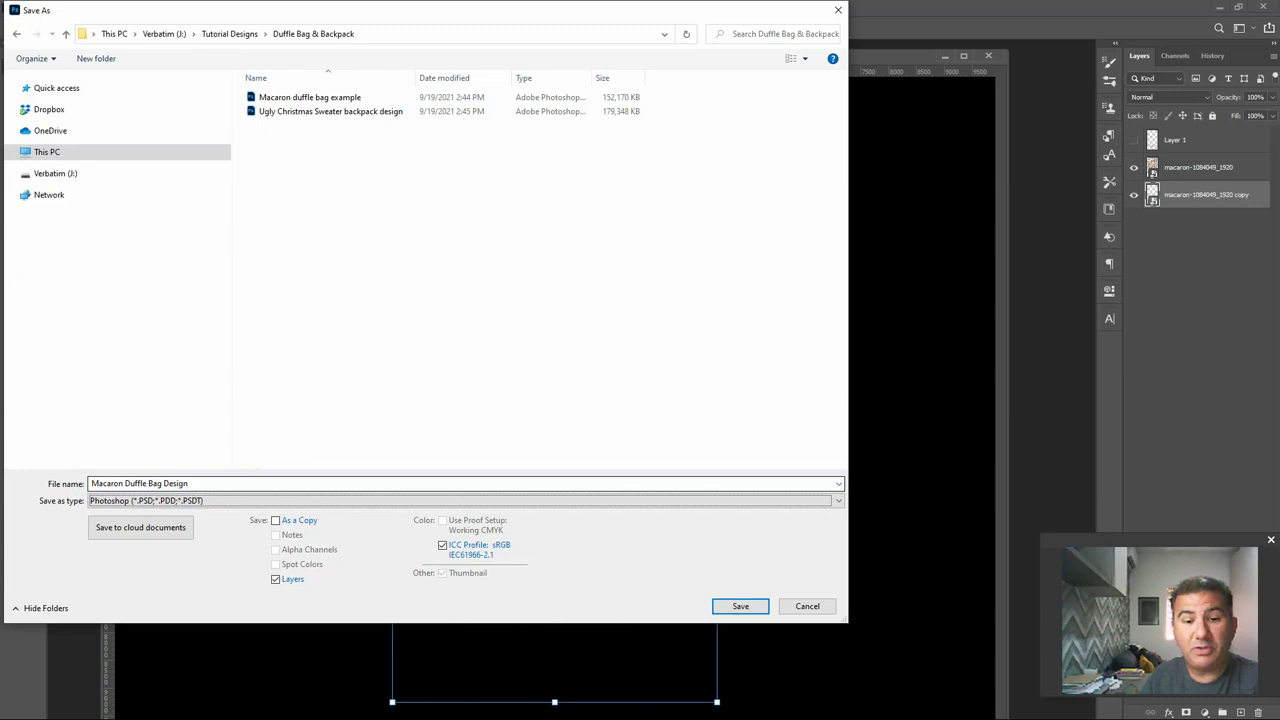
key(p)
key(p)
key(p)
key(p)
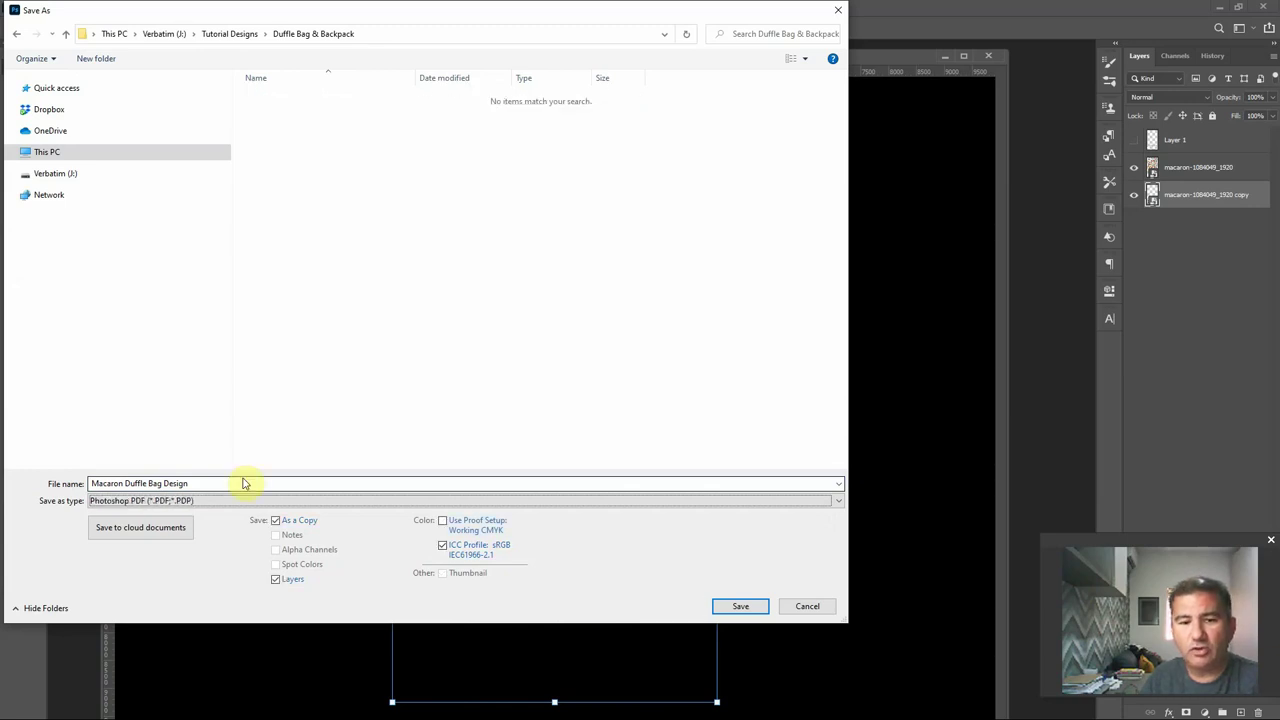
key(p)
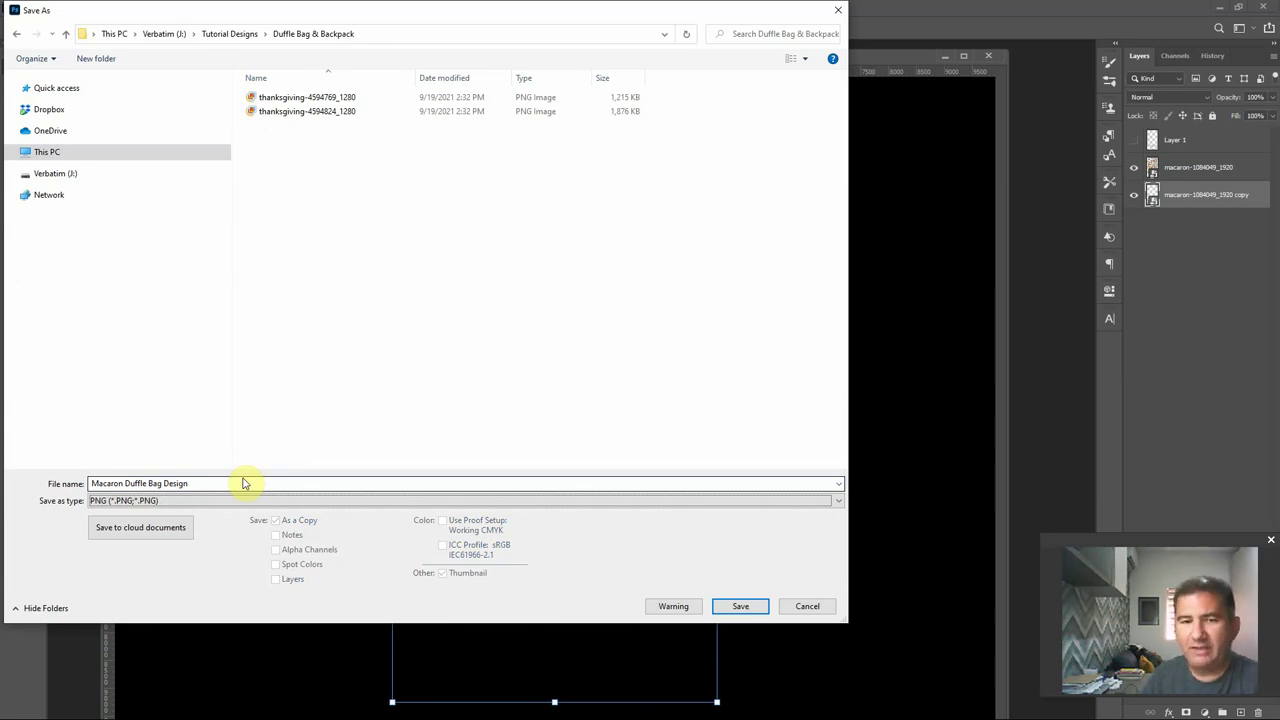
key(Return)
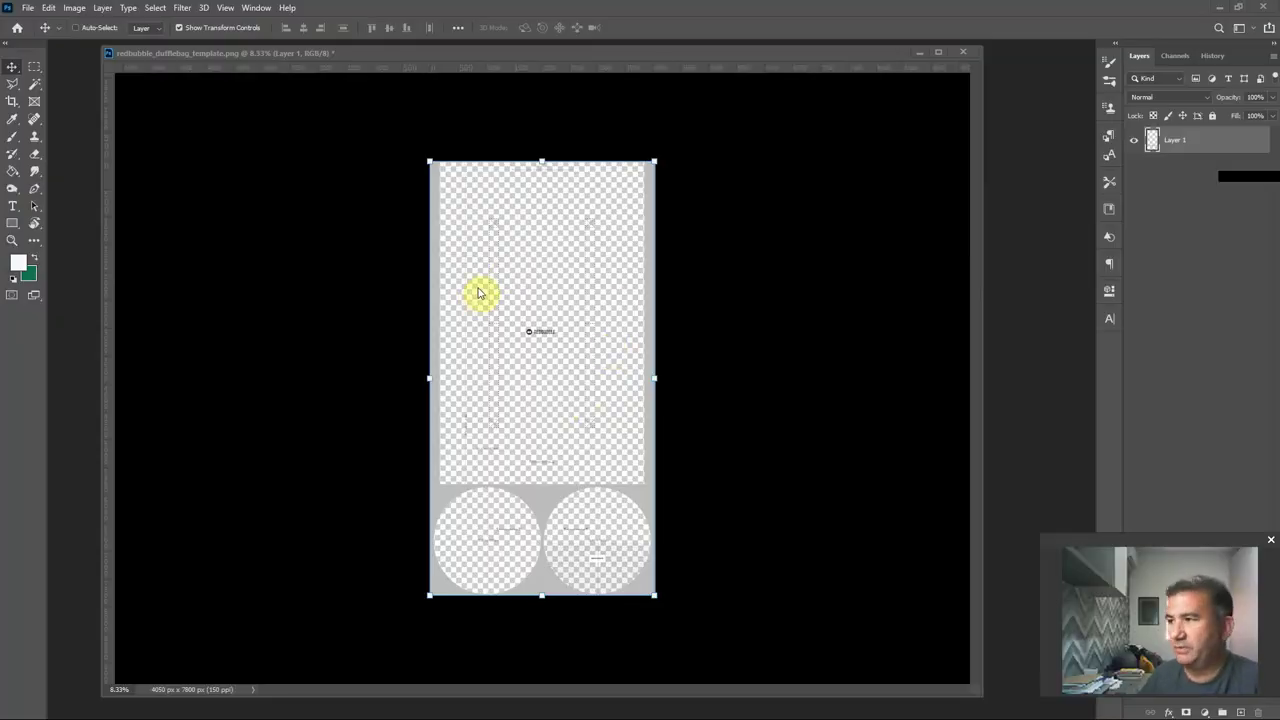
Step: Place the thanksgiving-4594769_1280 leaf pattern beneath Layer 1 and move it to the template's upper-left corner
key(alt+Tab)
drag(751, 288, 685, 314)
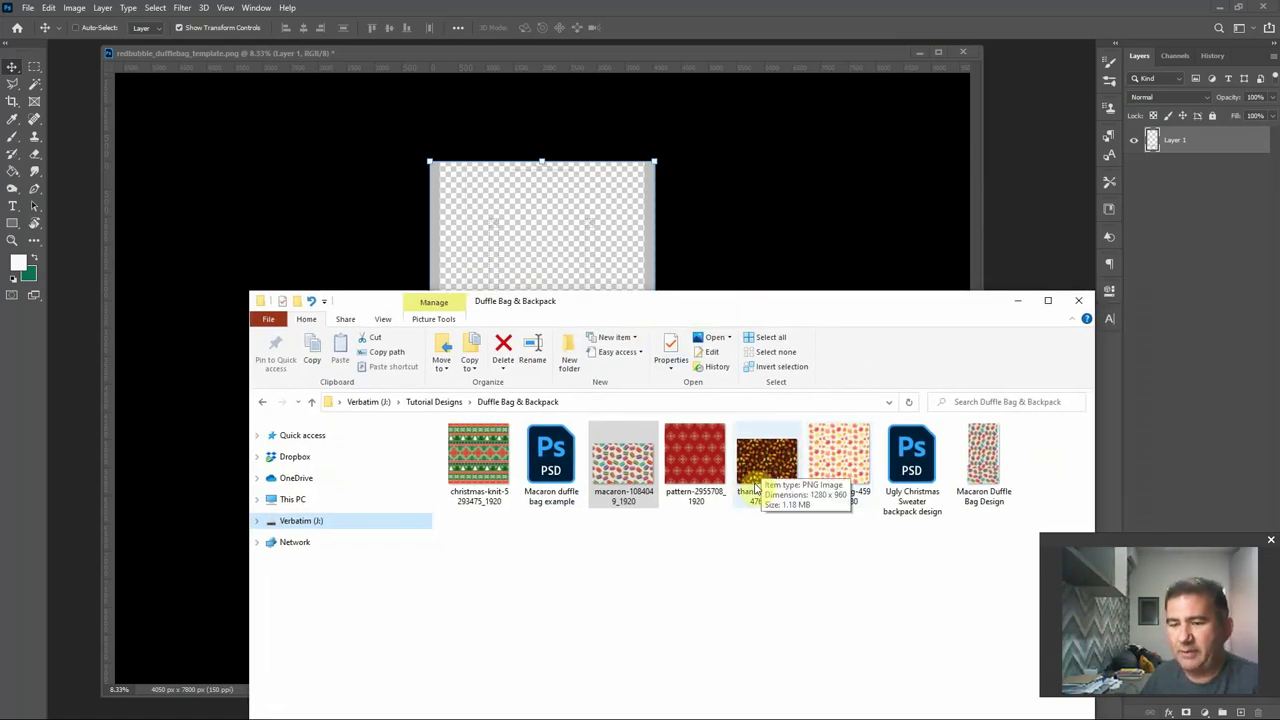
drag(757, 487, 571, 250)
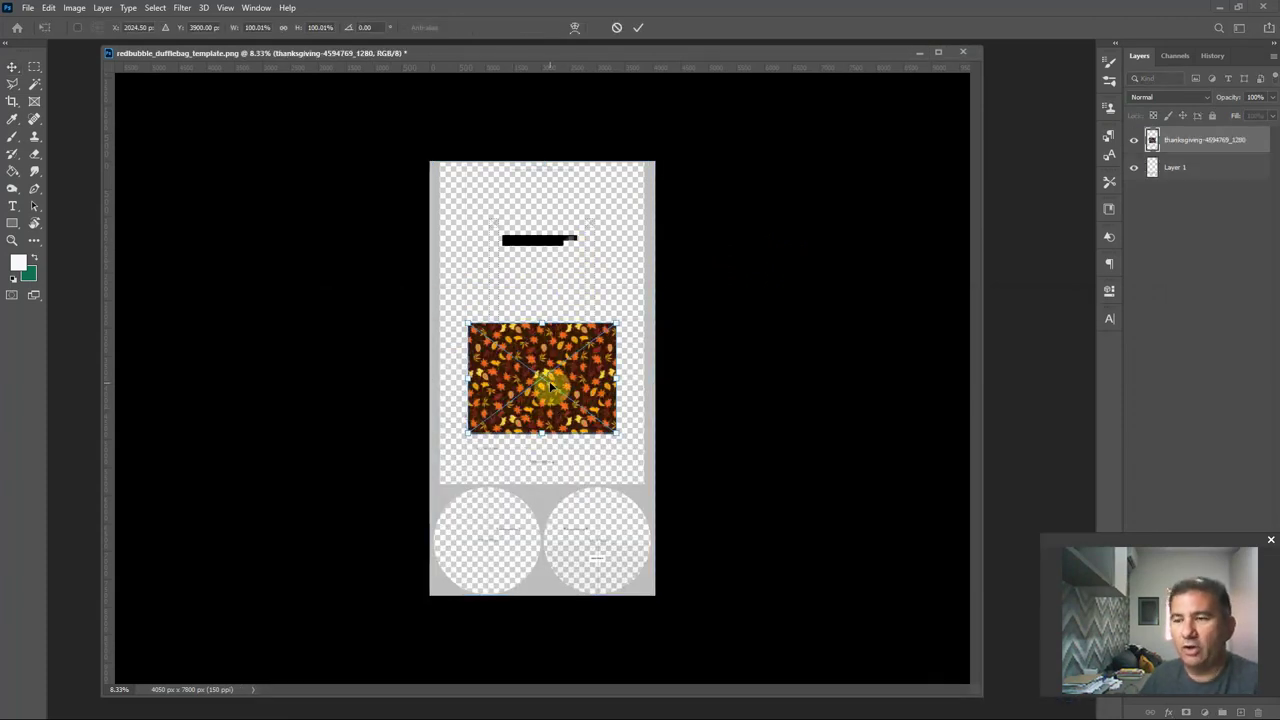
drag(1198, 142, 1183, 182)
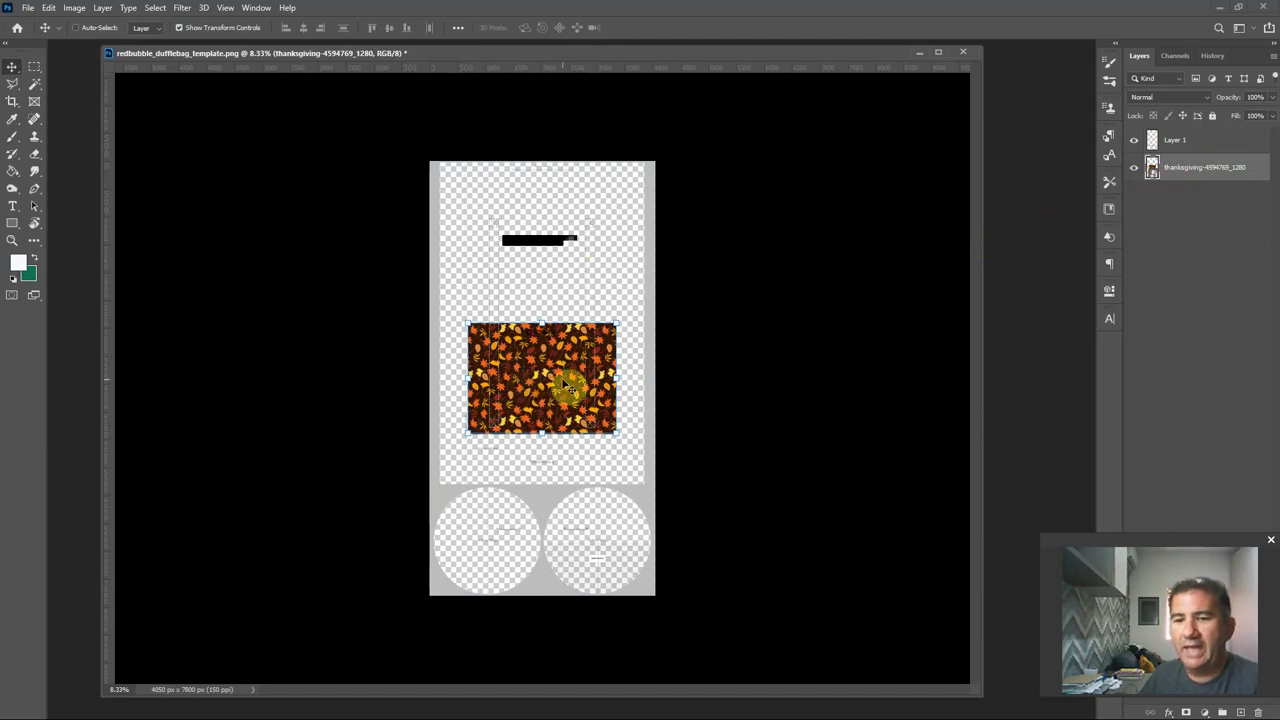
drag(562, 383, 529, 225)
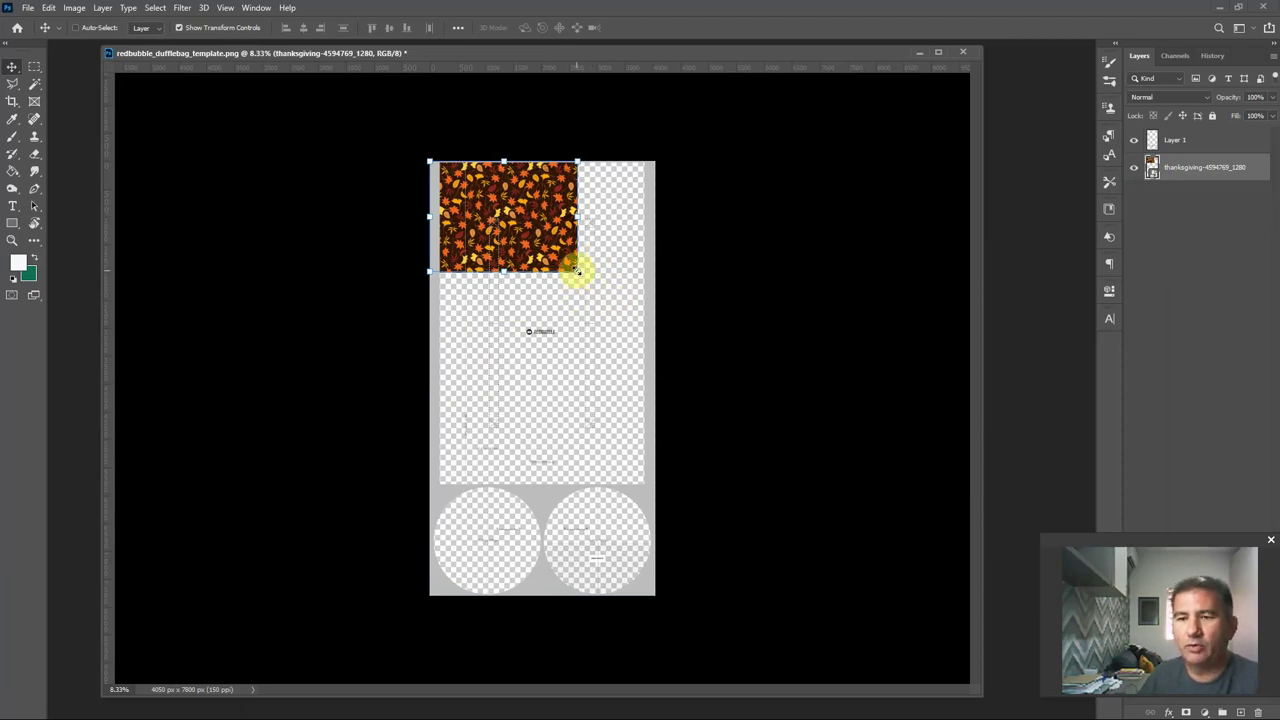
Step: Try scaling the leaf pattern to about 10413 × 7808 px so one image covers the whole template, and undo the scaling
drag(577, 270, 976, 637)
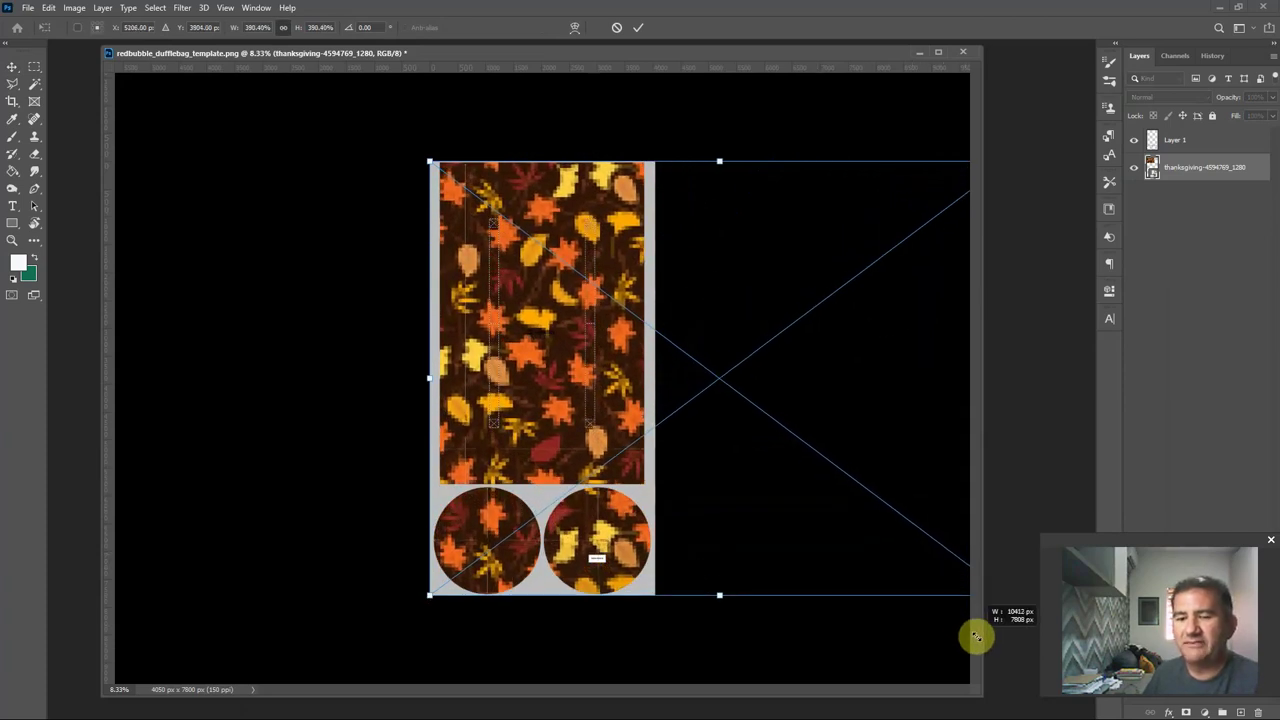
drag(976, 637, 976, 637)
key(Return)
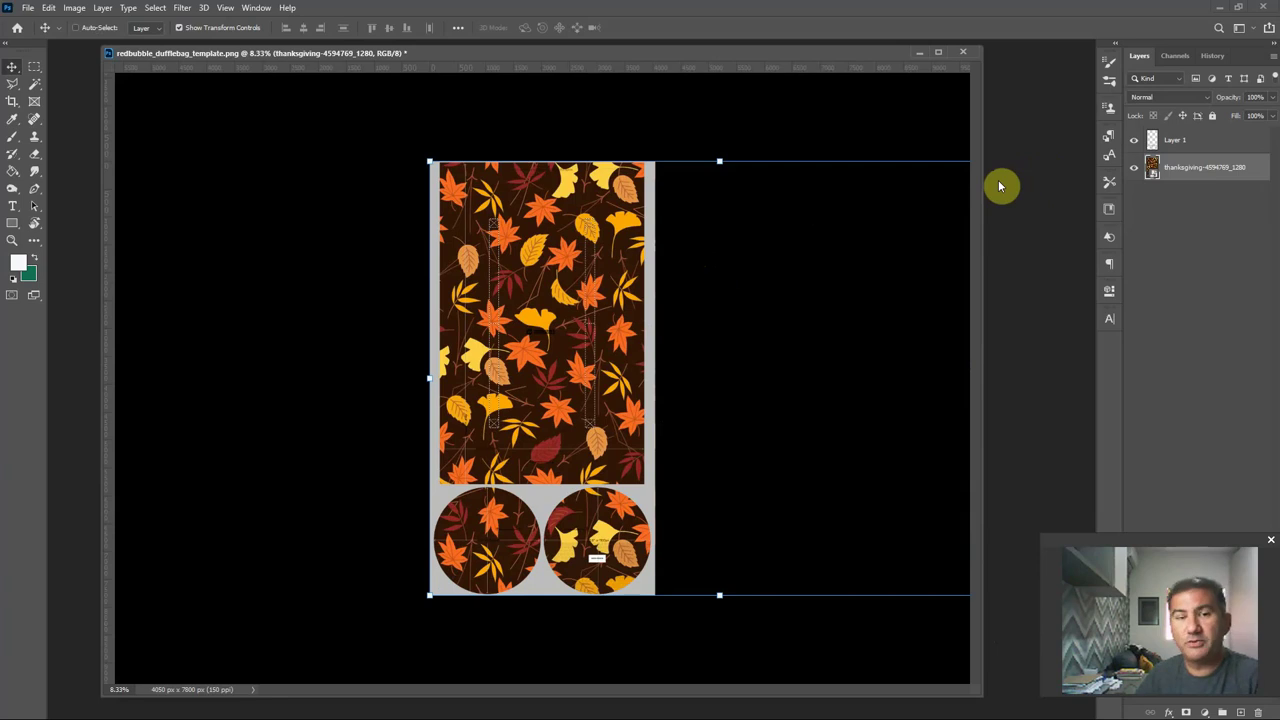
key(ctrl+z)
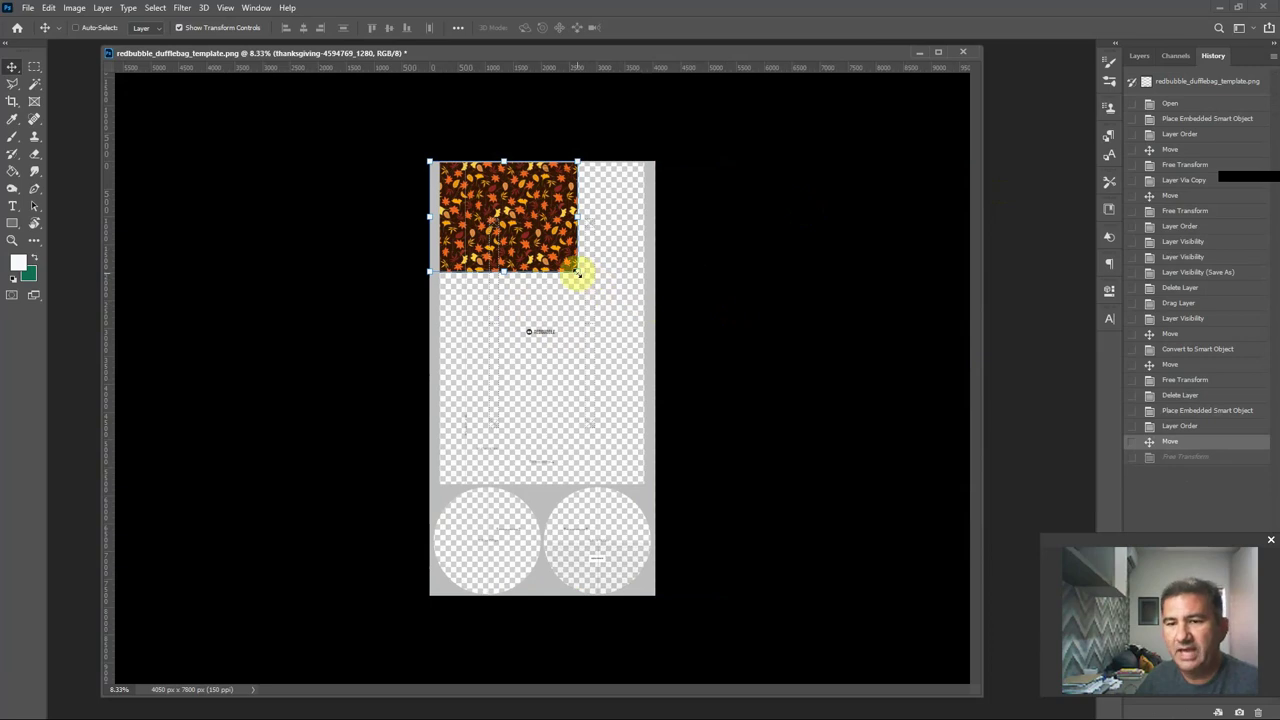
Step: Scale the leaf pattern to about 181% from its upper-left corner so it spans the template's full width
drag(577, 273, 579, 275)
drag(592, 286, 686, 378)
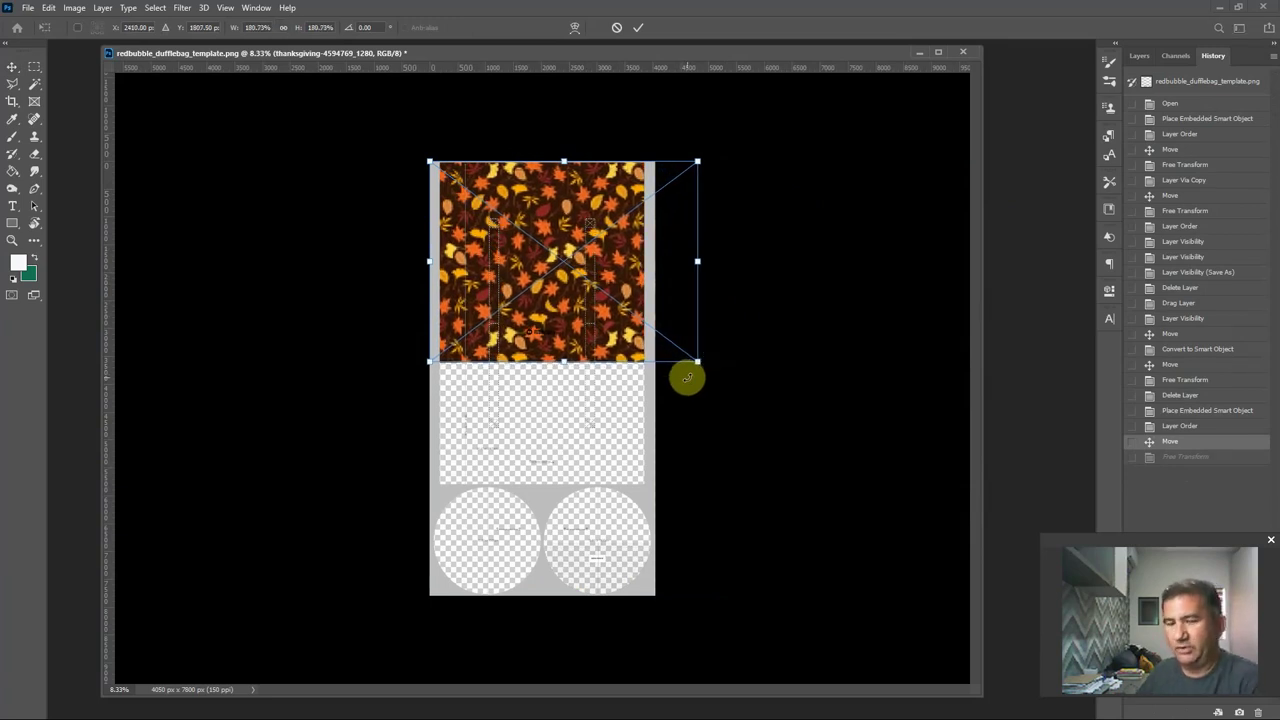
key(Return)
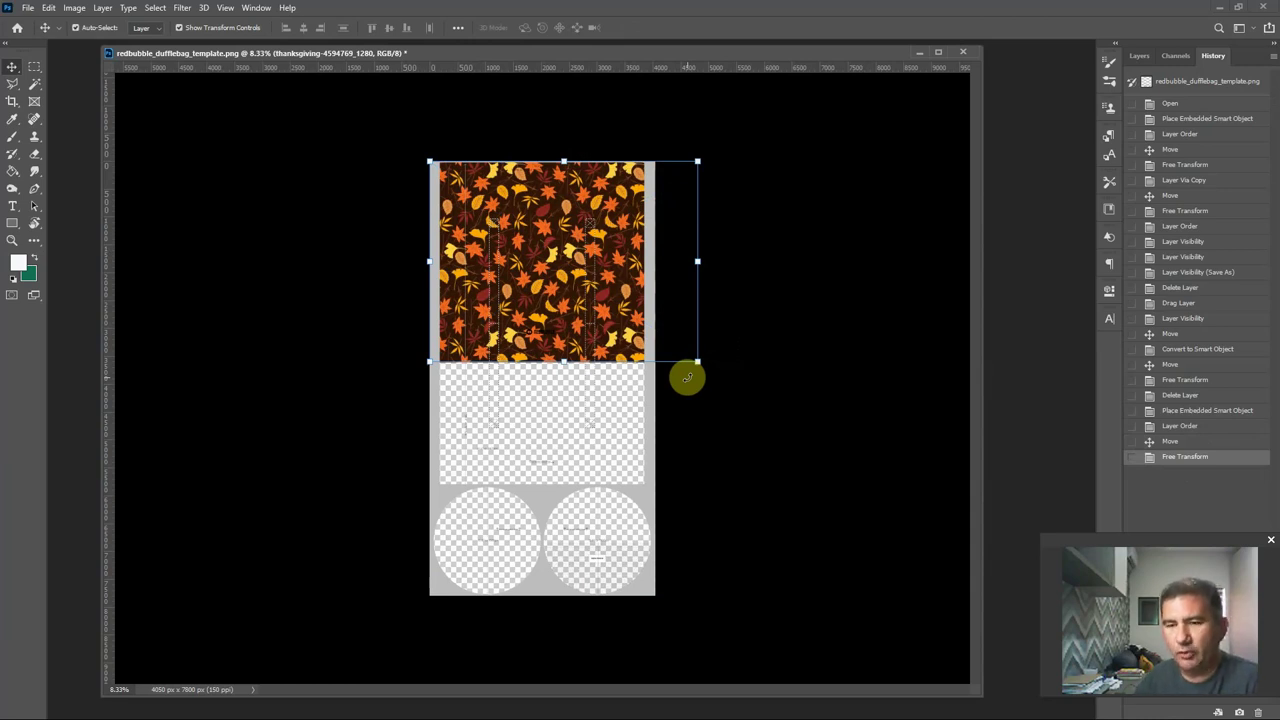
Step: Duplicate the leaf pattern layer and move the copy straight down, overlapping the original so the pattern continues through the main panel
key(ctrl+j)
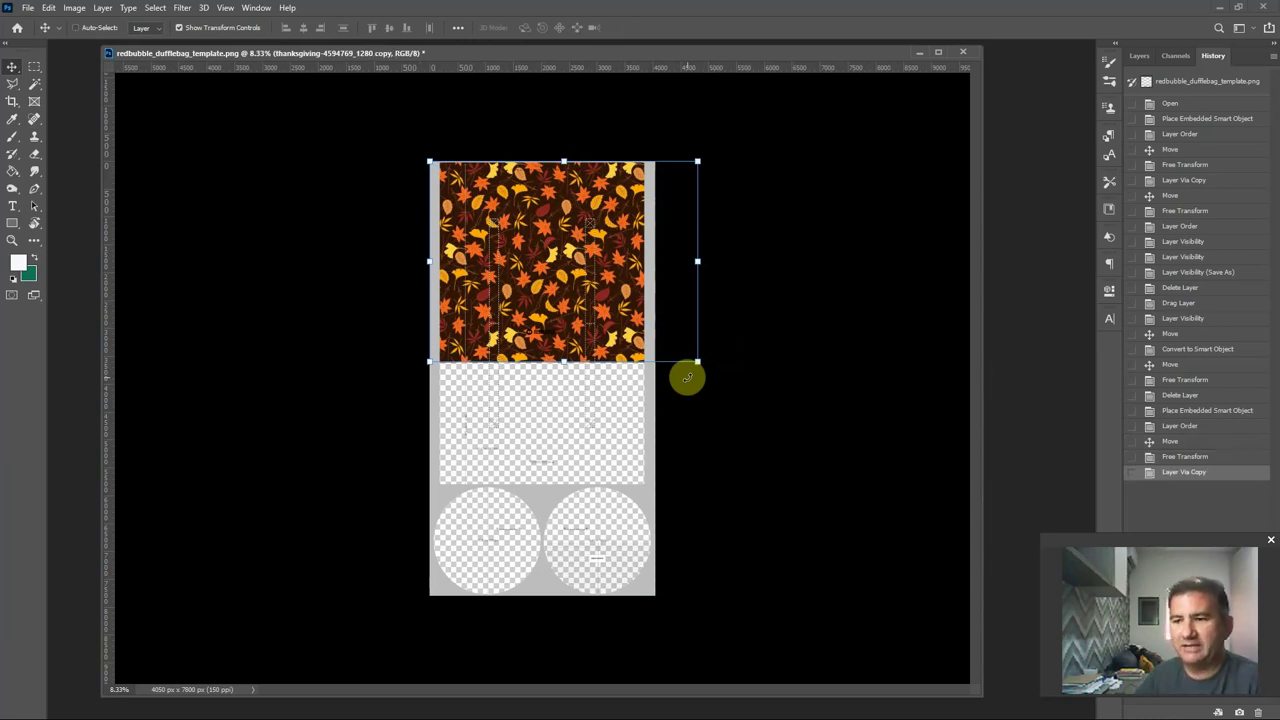
click(1139, 56)
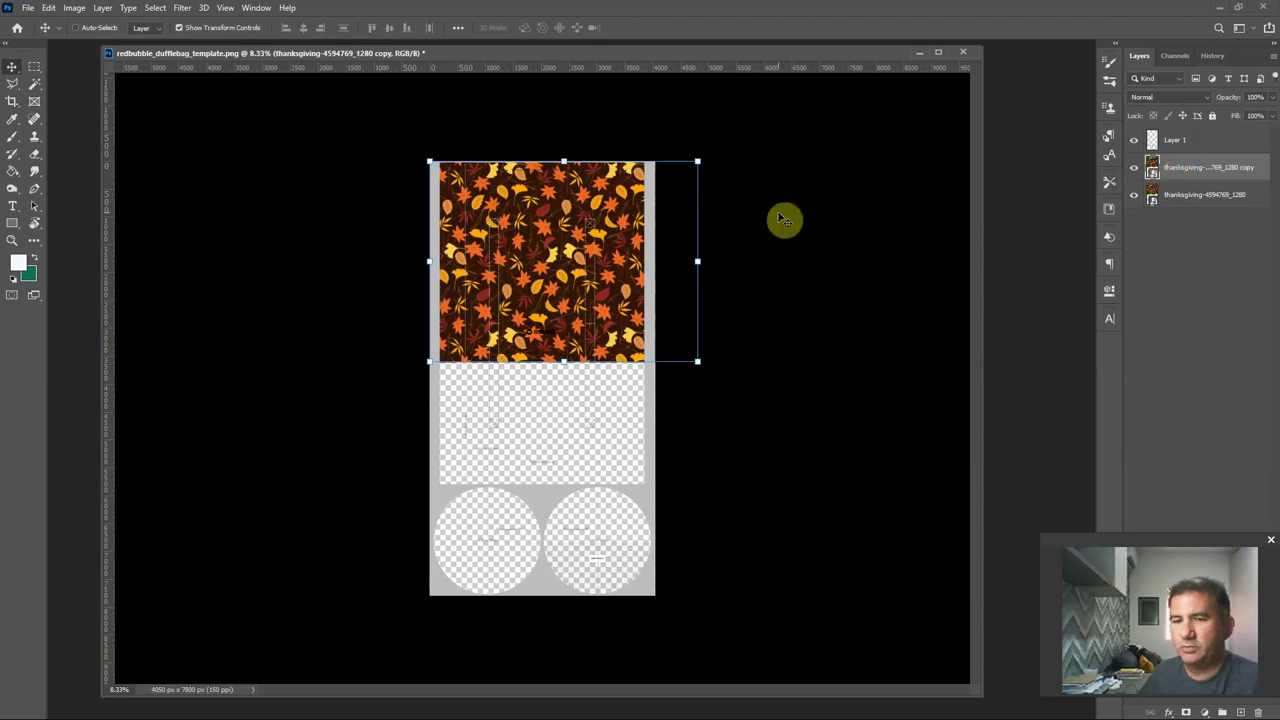
drag(540, 252, 537, 377)
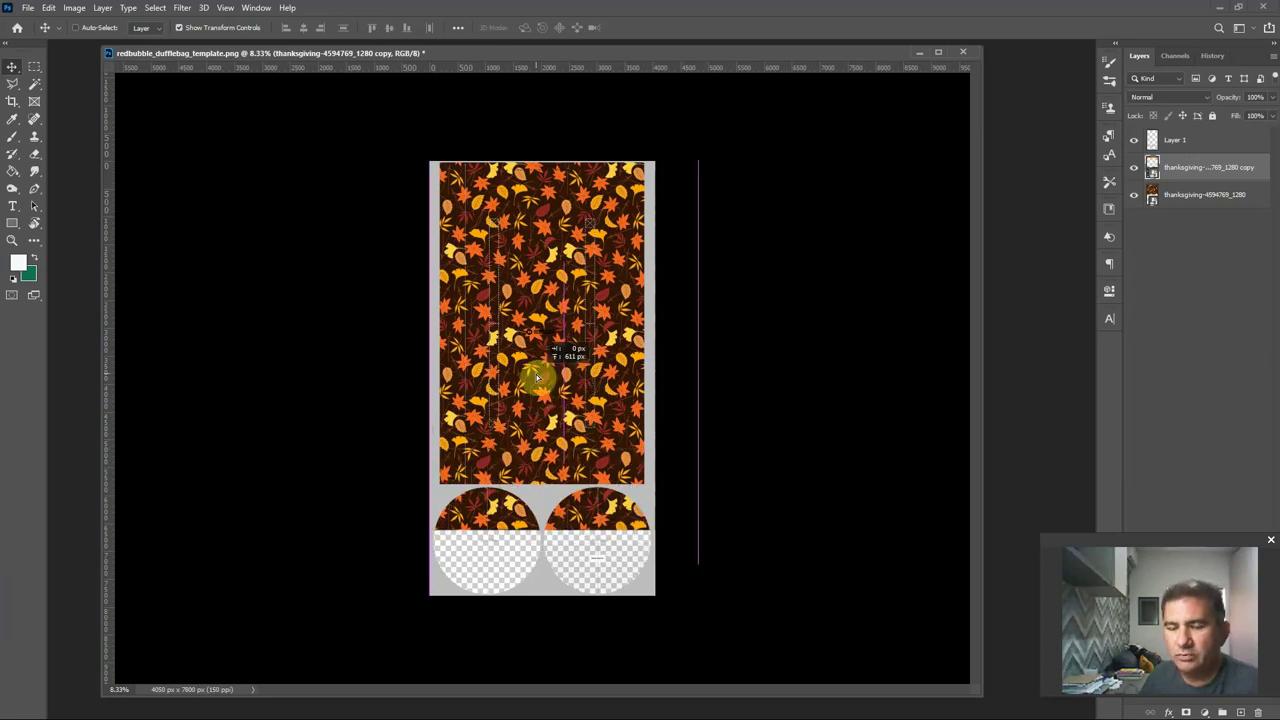
drag(537, 377, 537, 377)
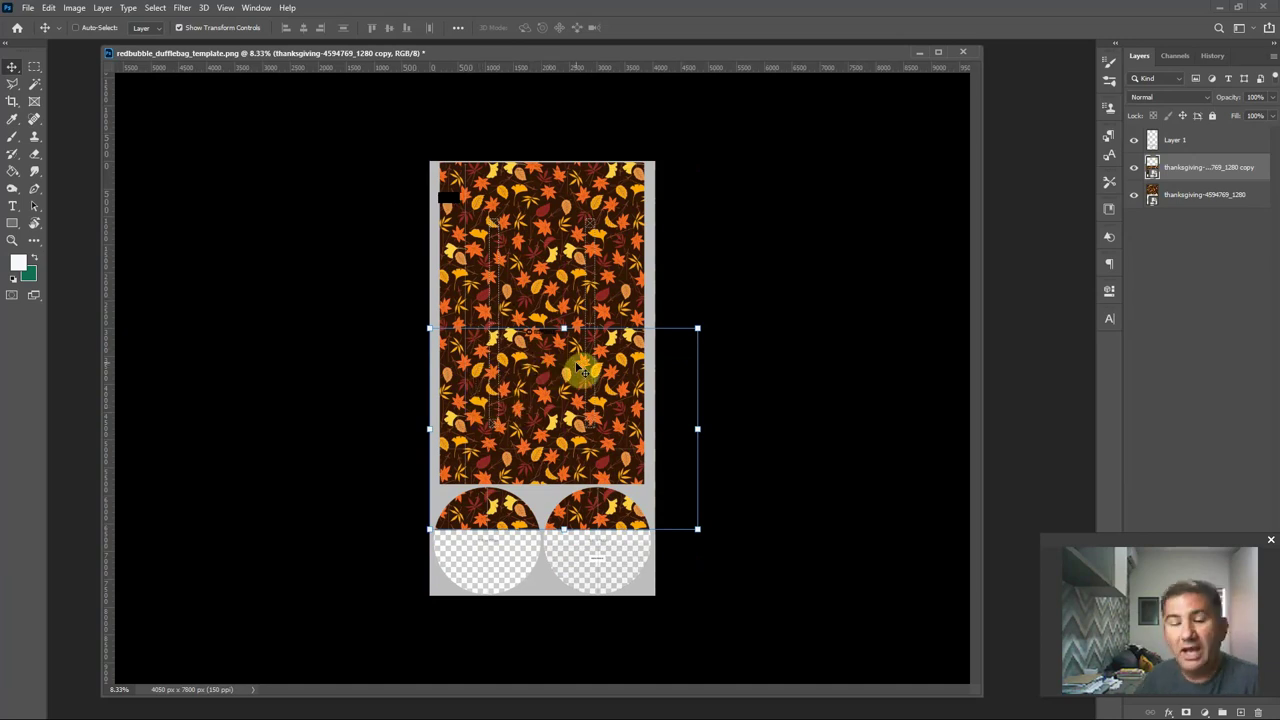
Step: Duplicate the leaf copy, move it straight down to cover both circular end panels, and place it at the bottom of the layer stack
key(ctrl+j)
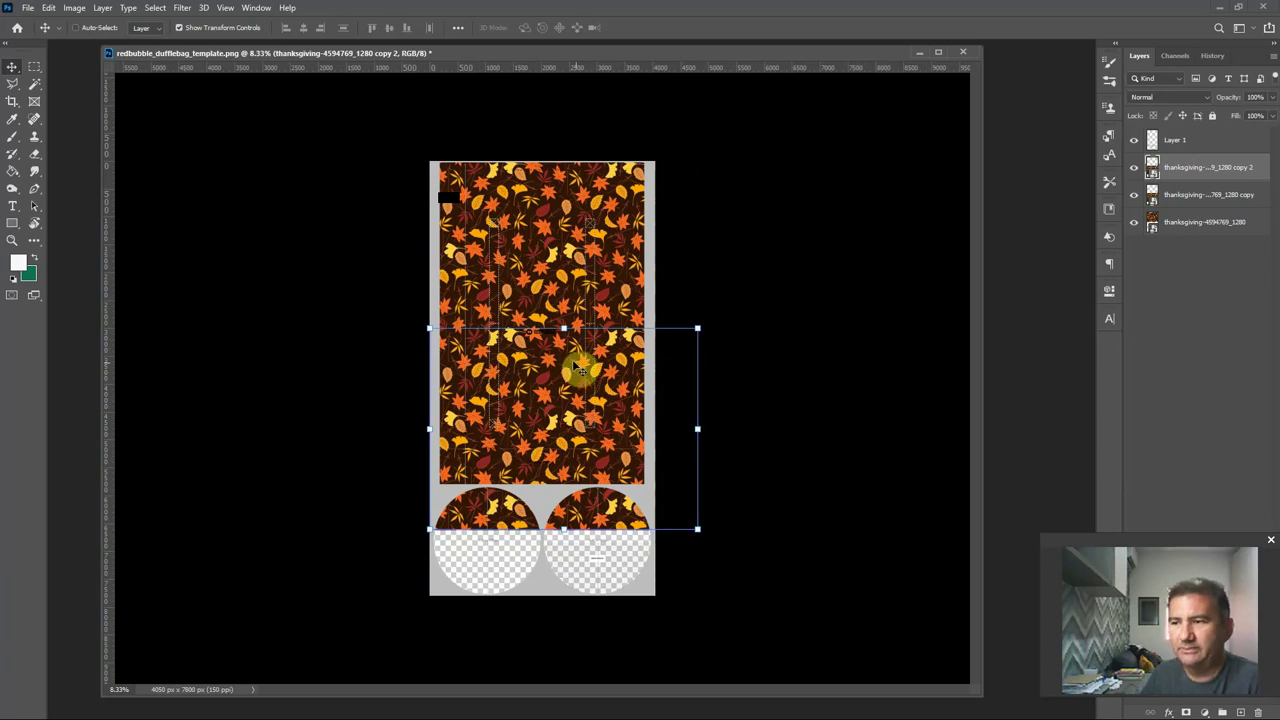
drag(537, 380, 536, 446)
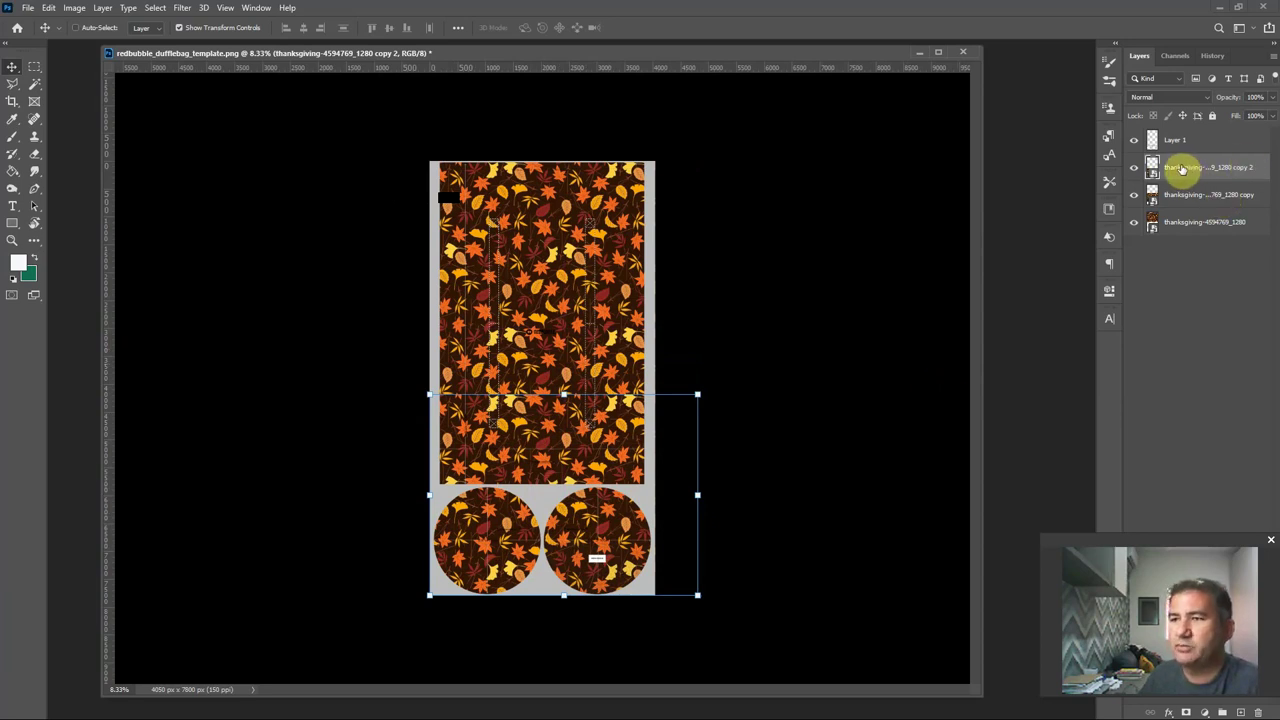
drag(1181, 169, 1183, 238)
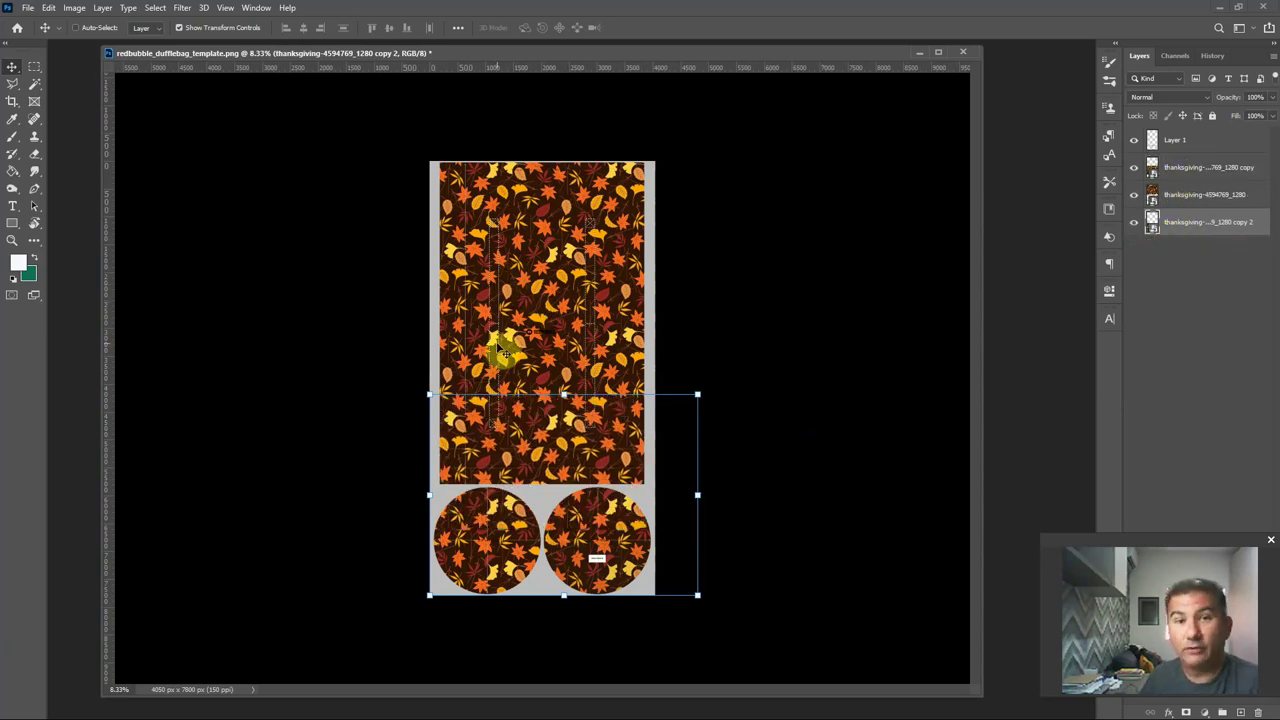
Step: Rasterize the three leaf pattern layers and merge them into a single layer
key(a)
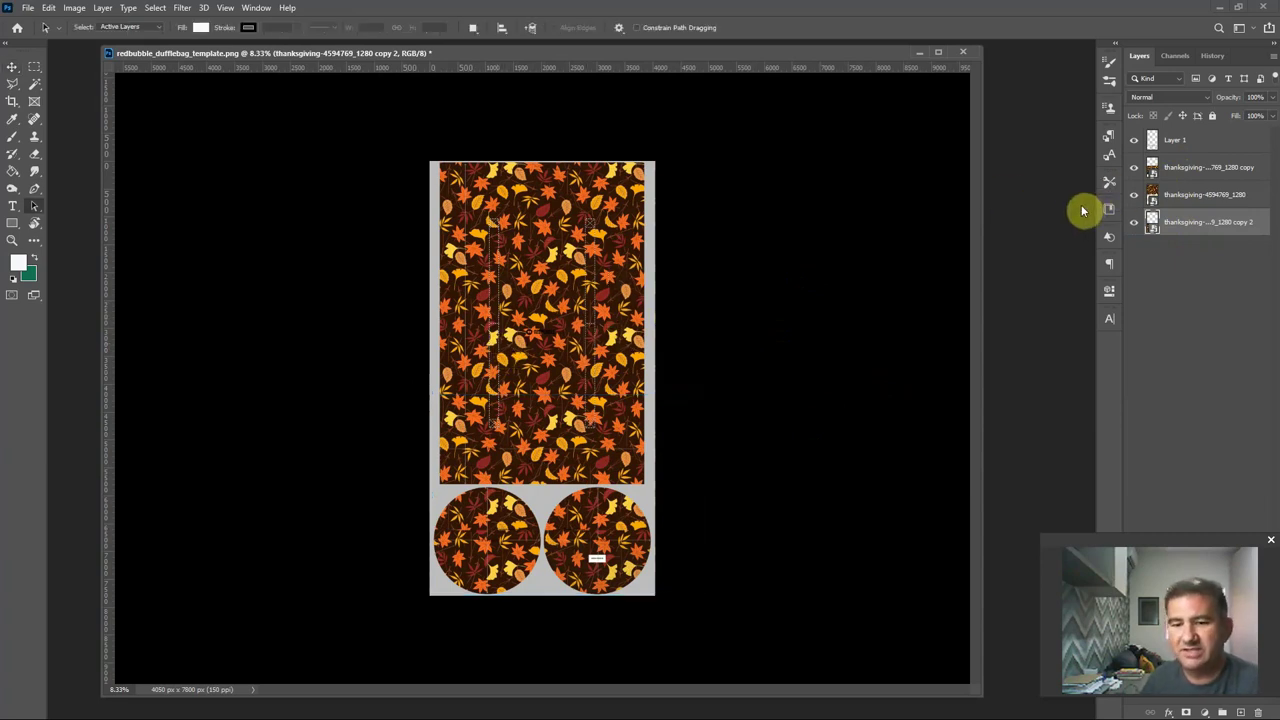
click(1180, 168)
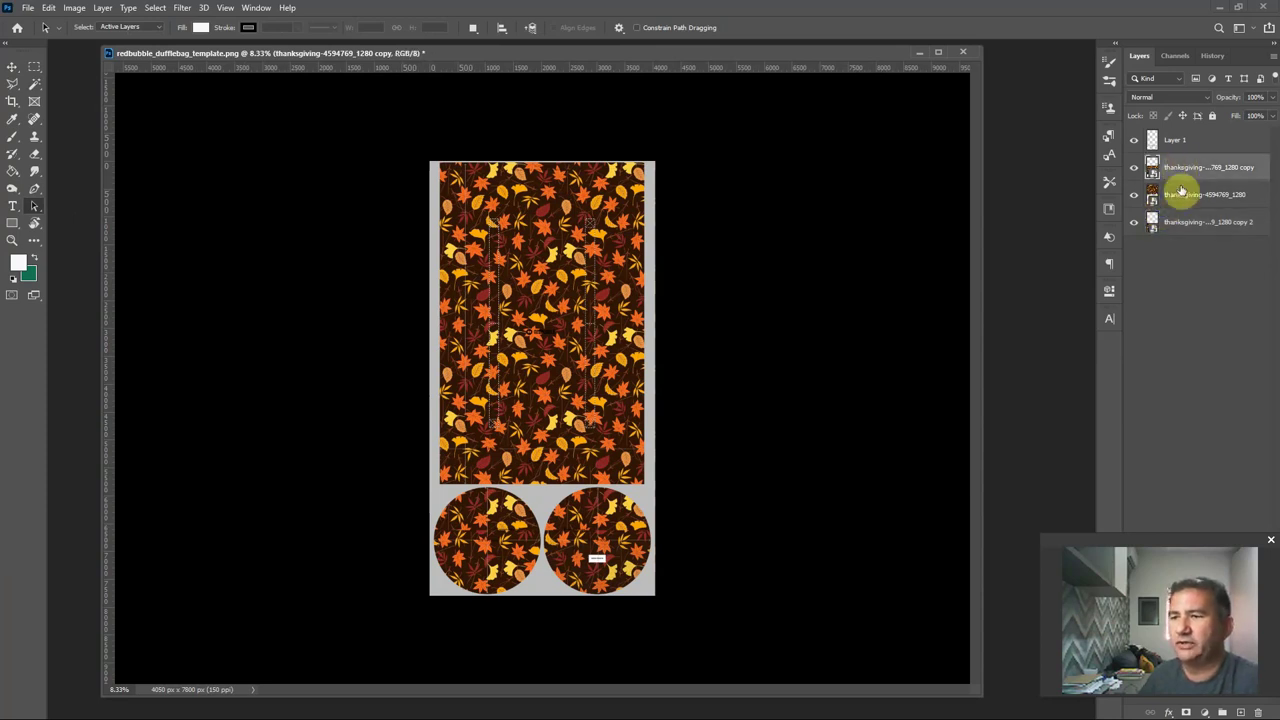
shift+click(1180, 226)
right_click(1180, 226)
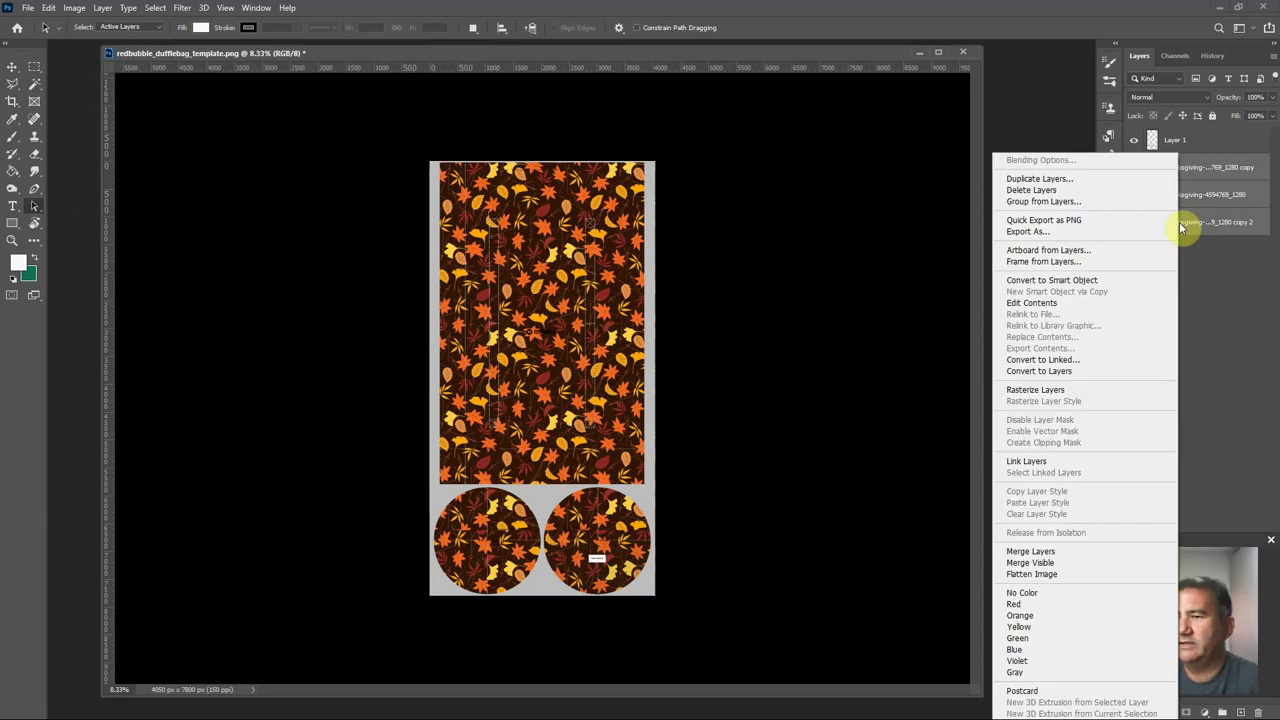
click(1044, 392)
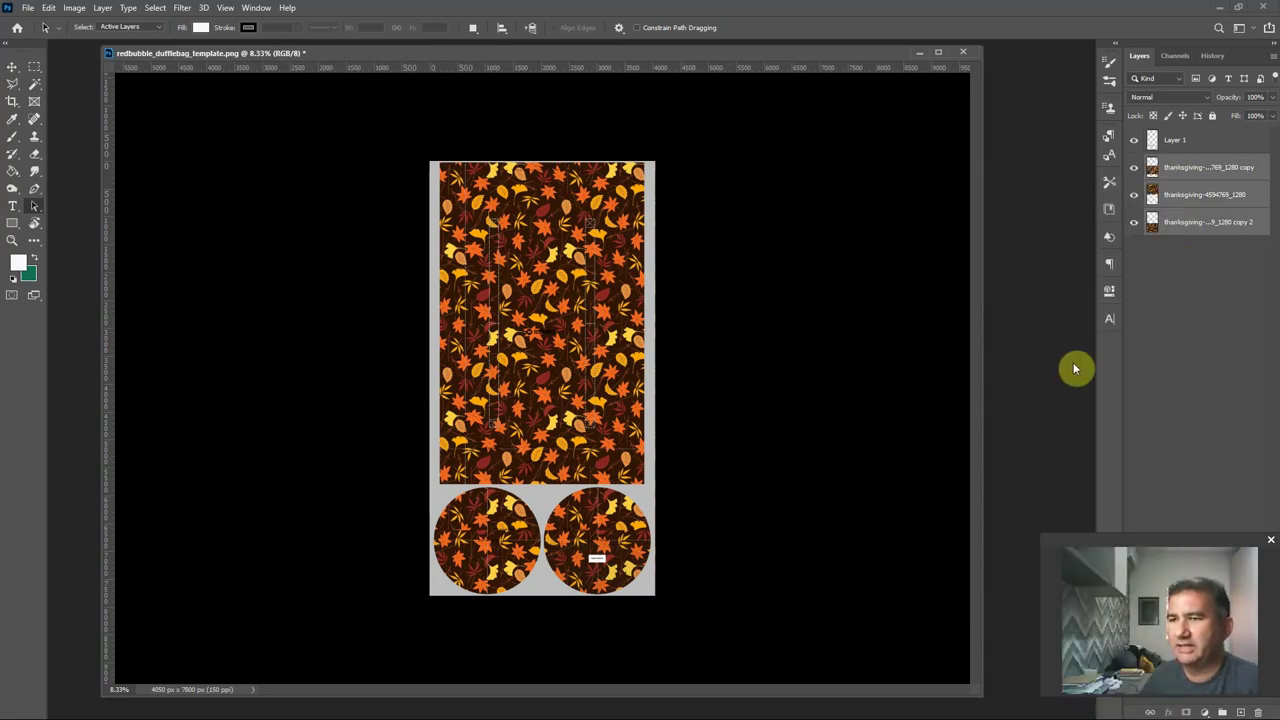
click(1196, 168)
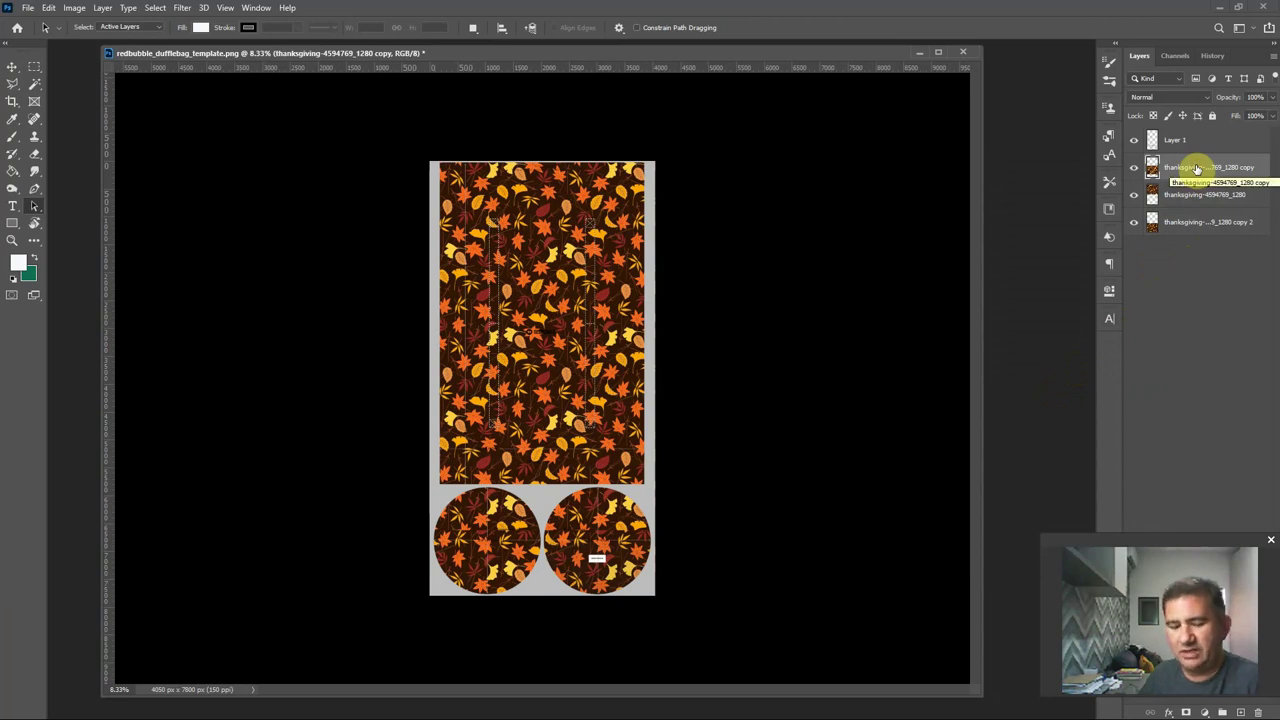
shift+click(1188, 223)
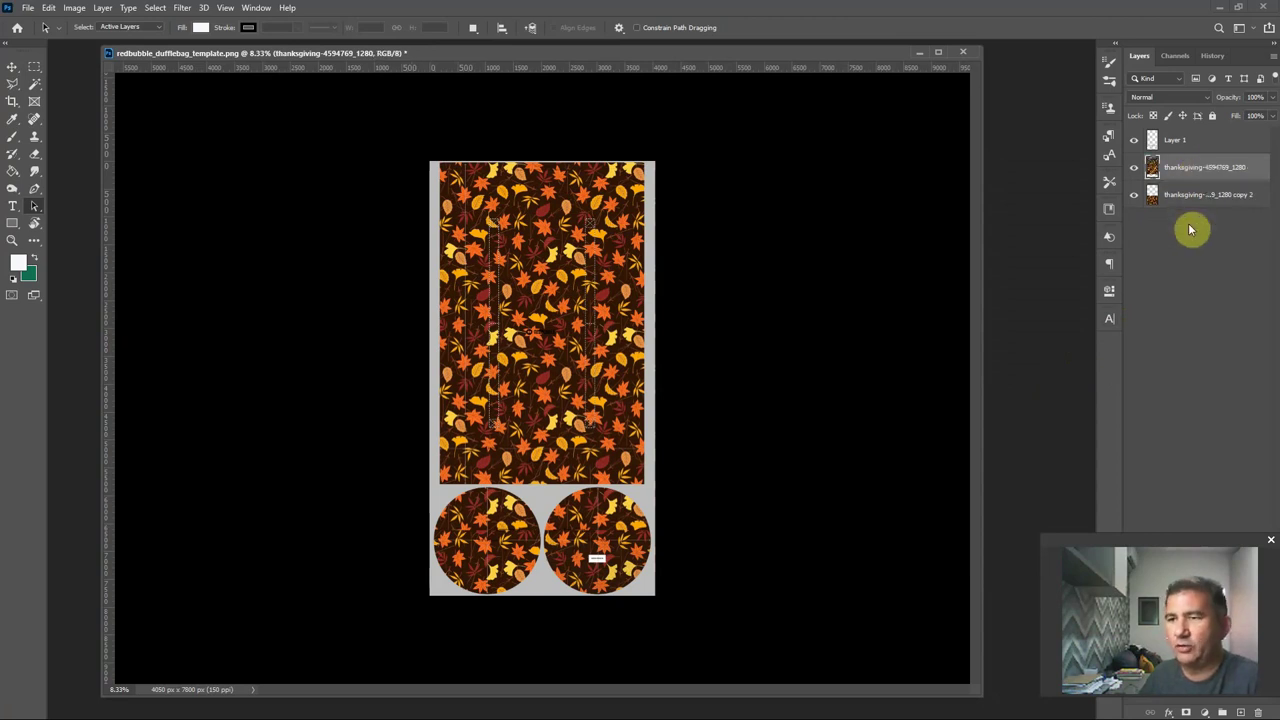
key(ctrl+e)
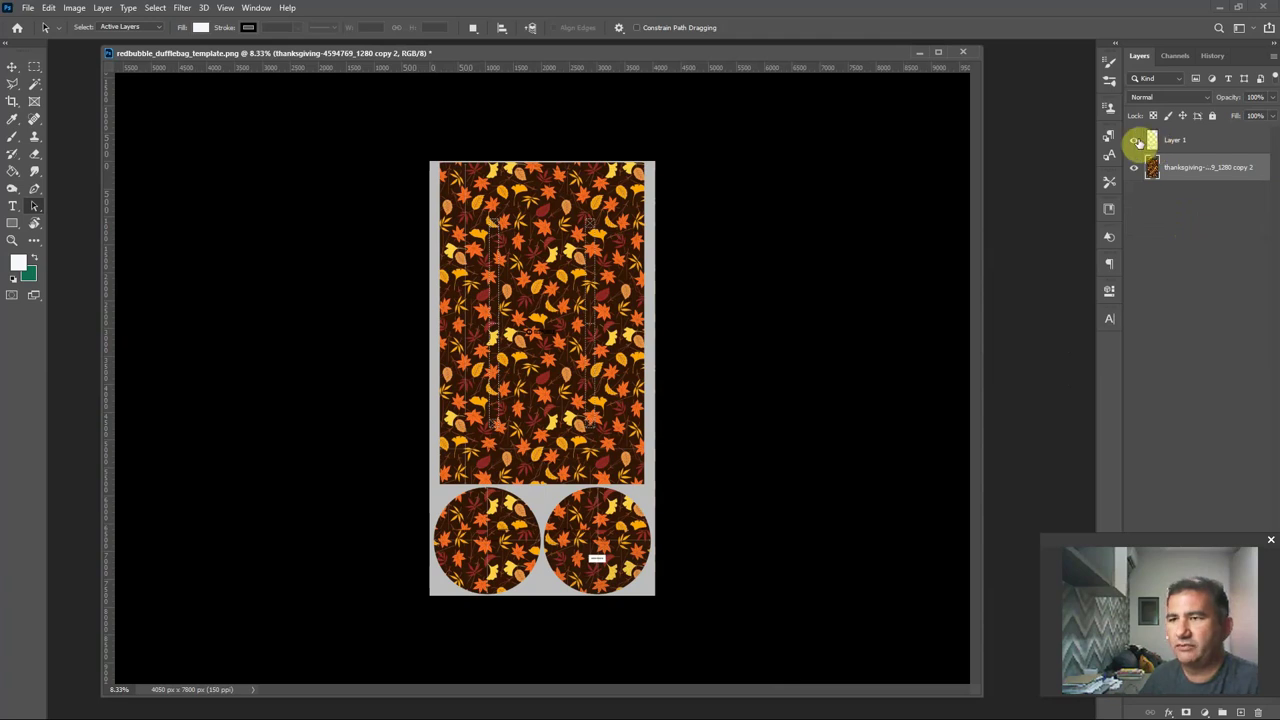
Step: Hide the template guide on Layer 1 and add a Hue/Saturation adjustment above the leaf pattern with hue -52
click(1135, 141)
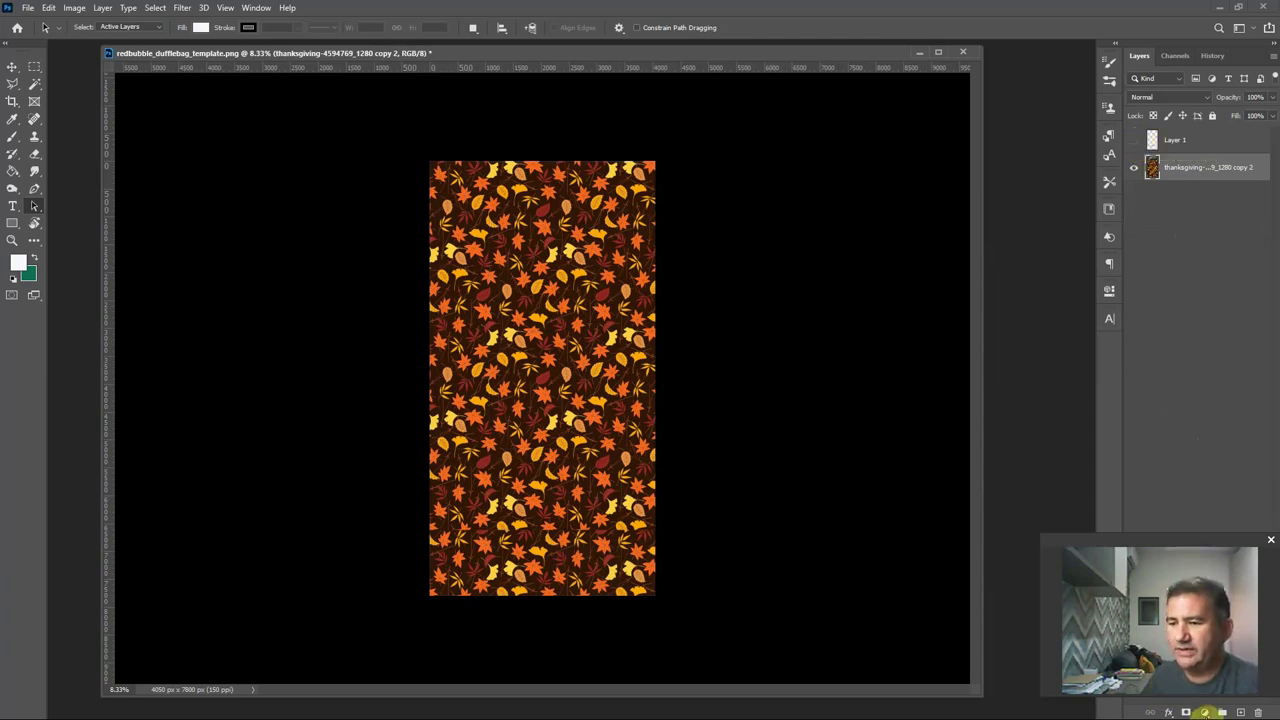
click(1205, 712)
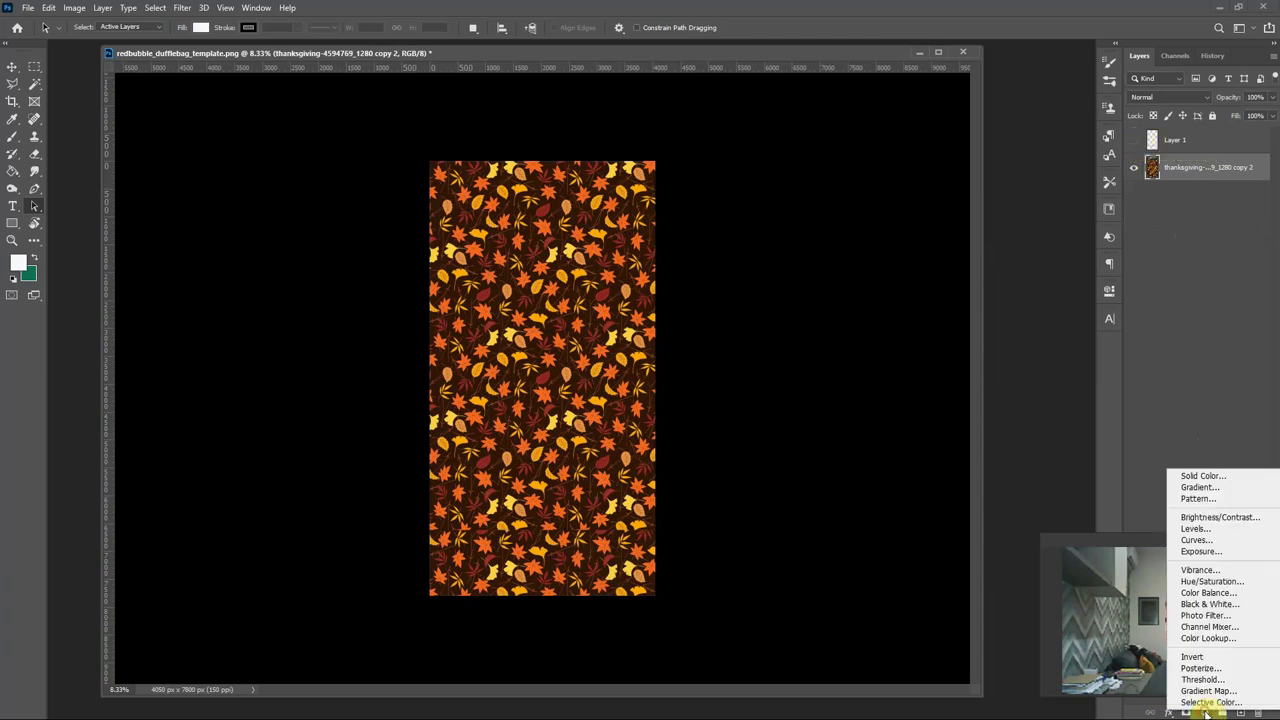
click(1210, 581)
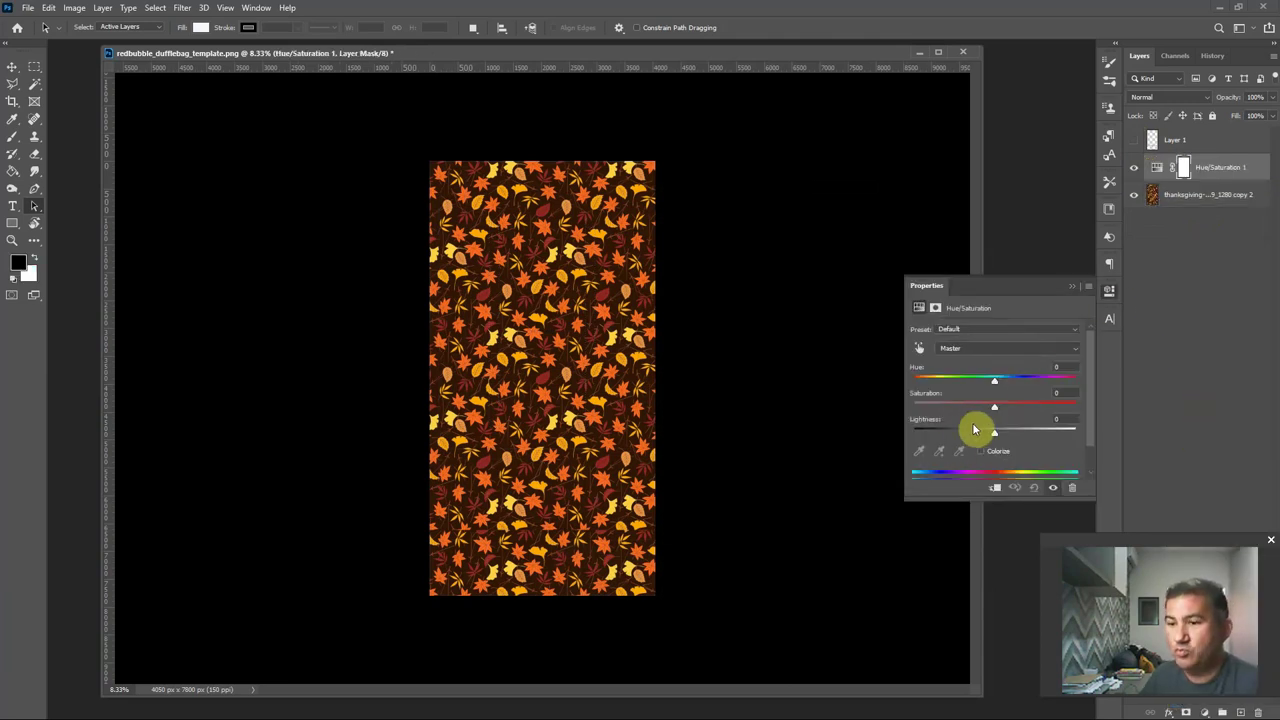
drag(994, 382, 956, 385)
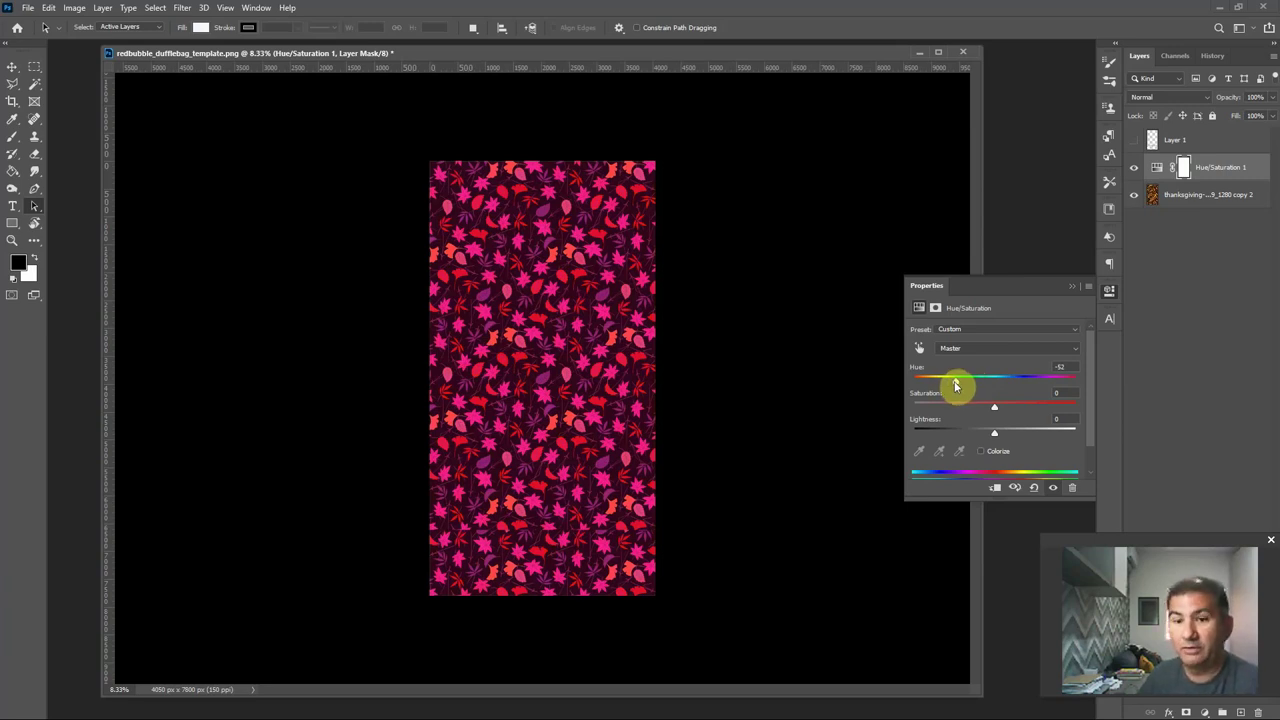
Step: Try the leaf pattern in purple with hue -95, and return it to autumn colors with hue +1
drag(956, 385, 944, 387)
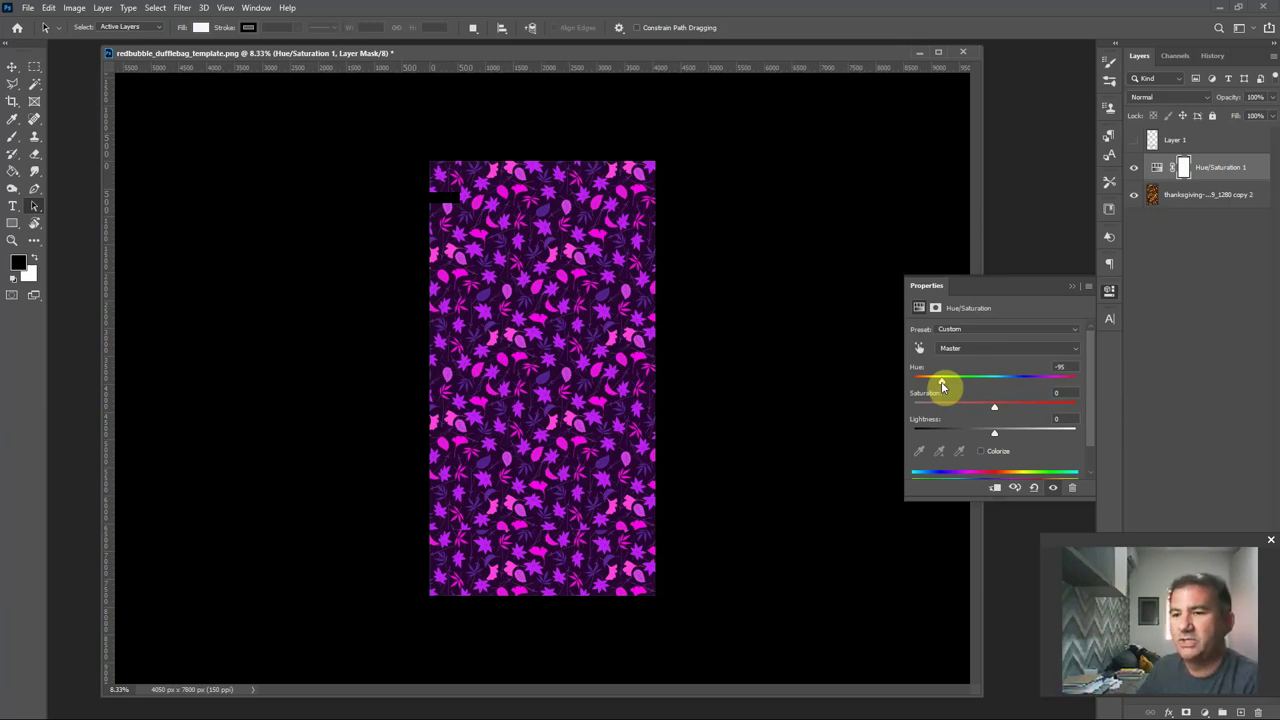
drag(940, 388, 995, 388)
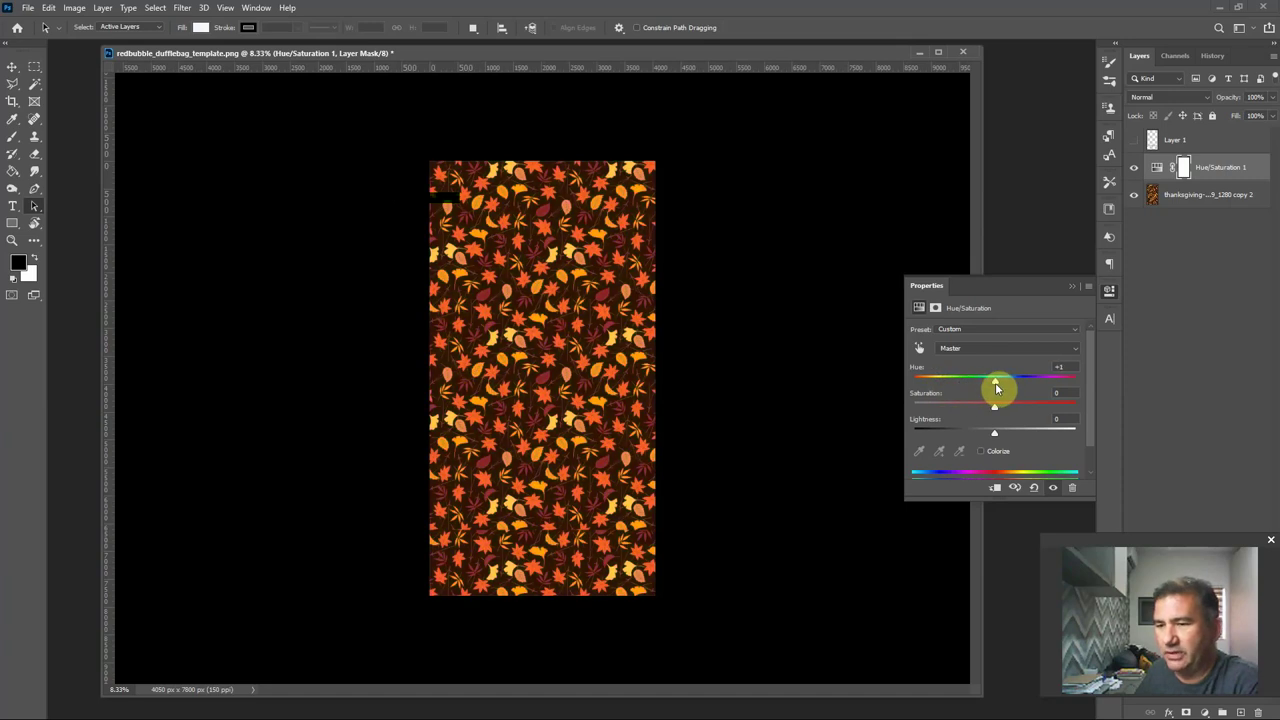
click(1074, 287)
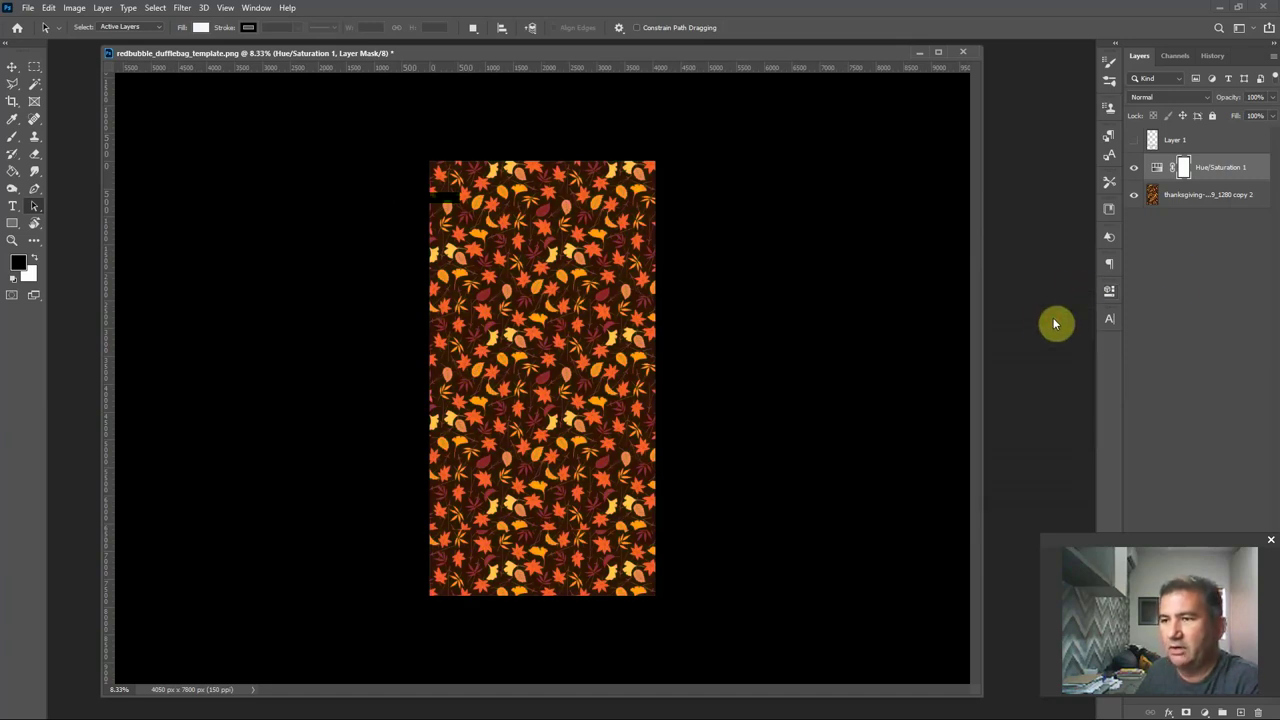
Step: Save the leaf design as a PNG named "thanksgiving duffle bag design" in the Duffle Bag & Backpack folder
click(29, 9)
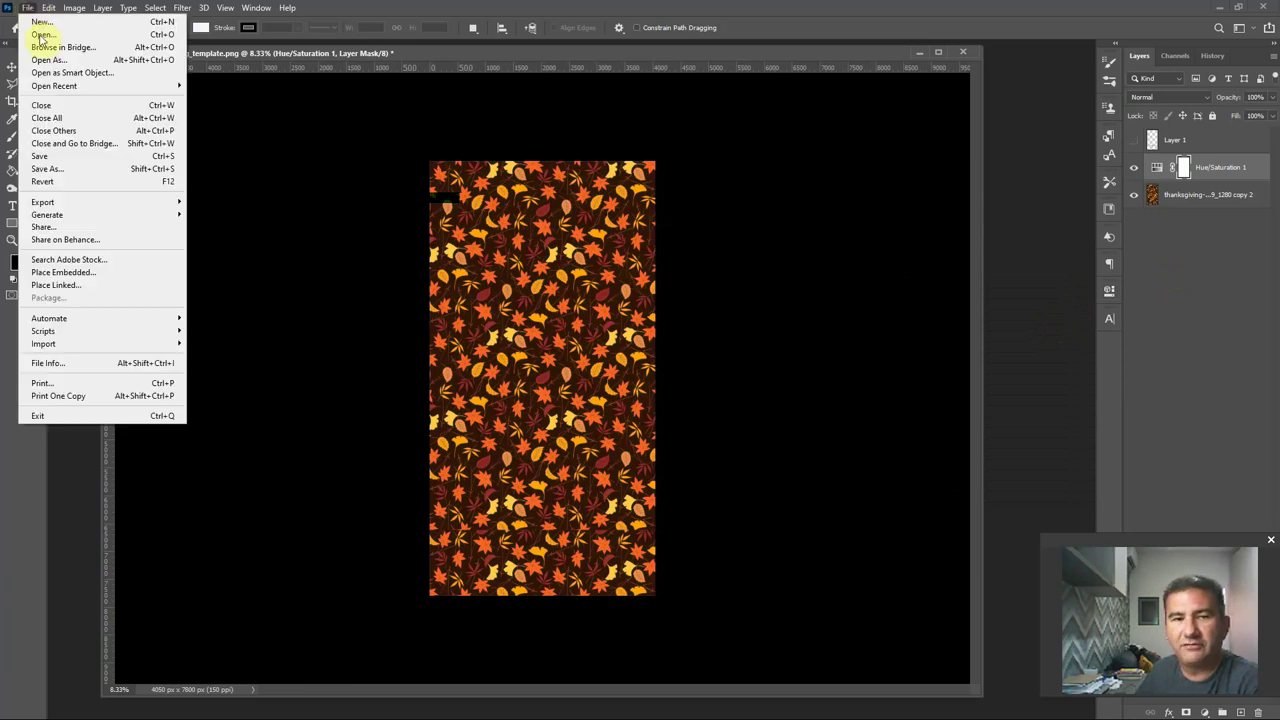
click(74, 171)
double_click(213, 485)
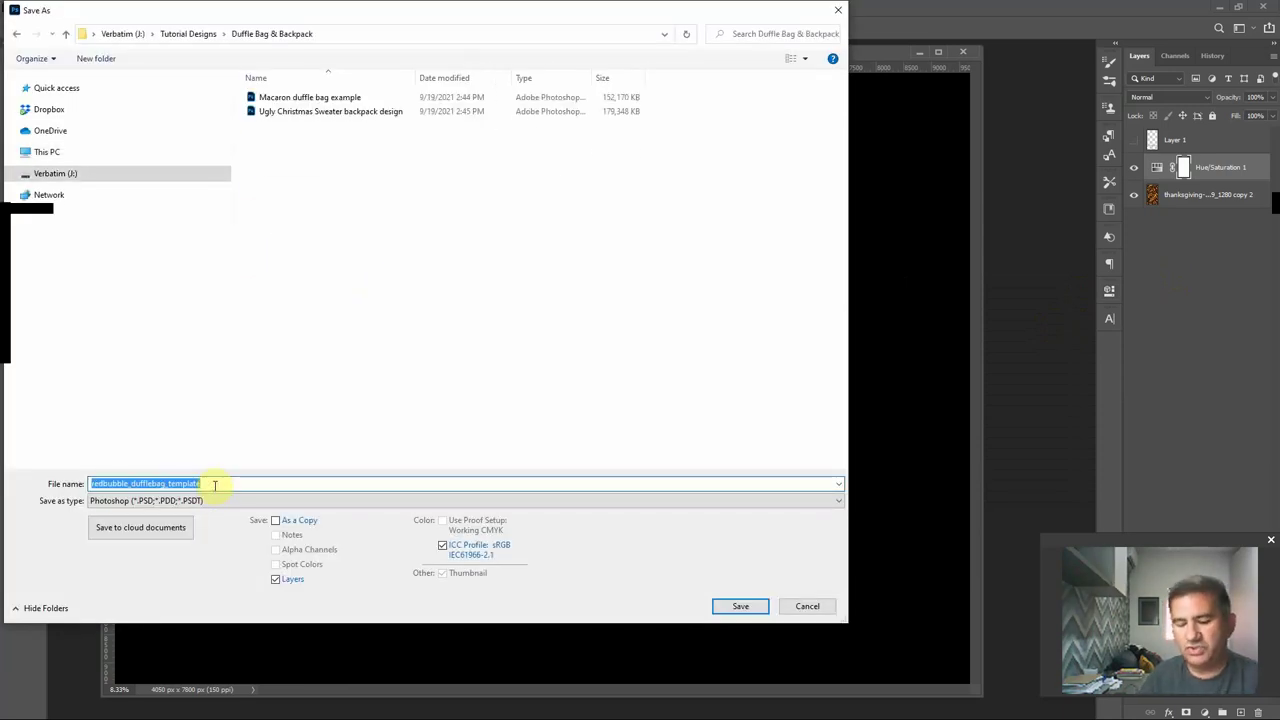
text(thanksgiving )
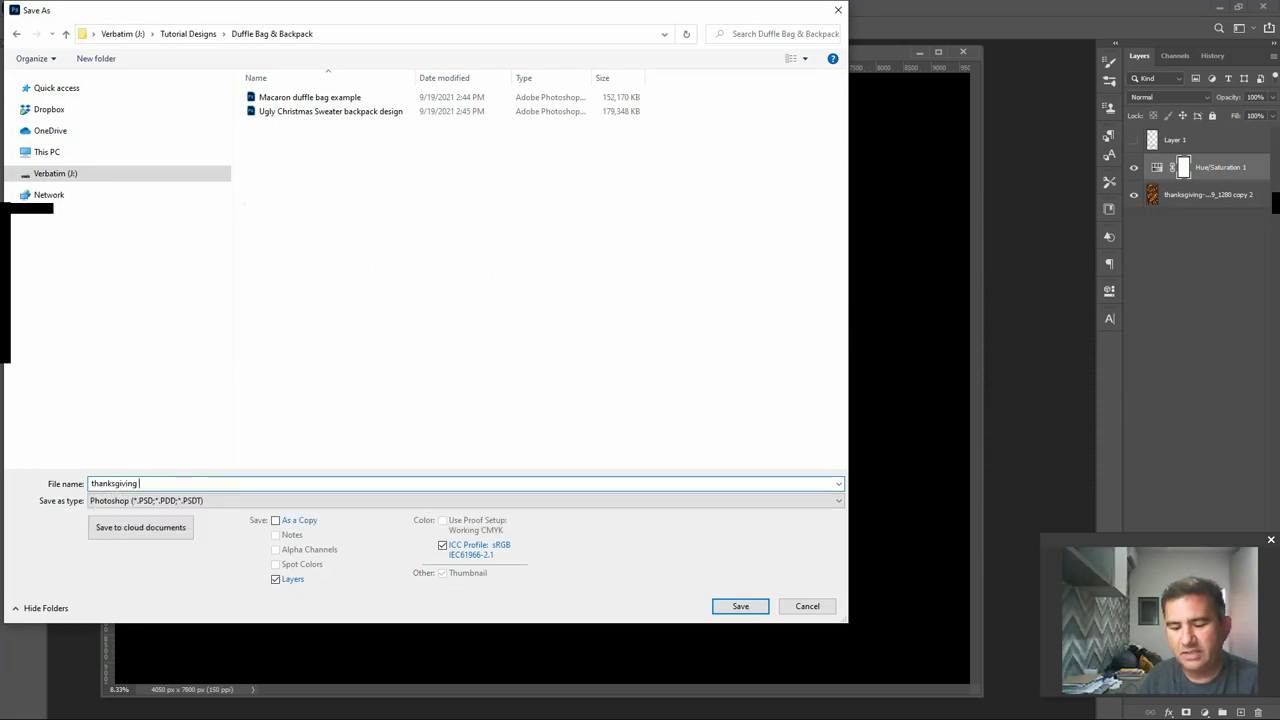
text(duffle bag )
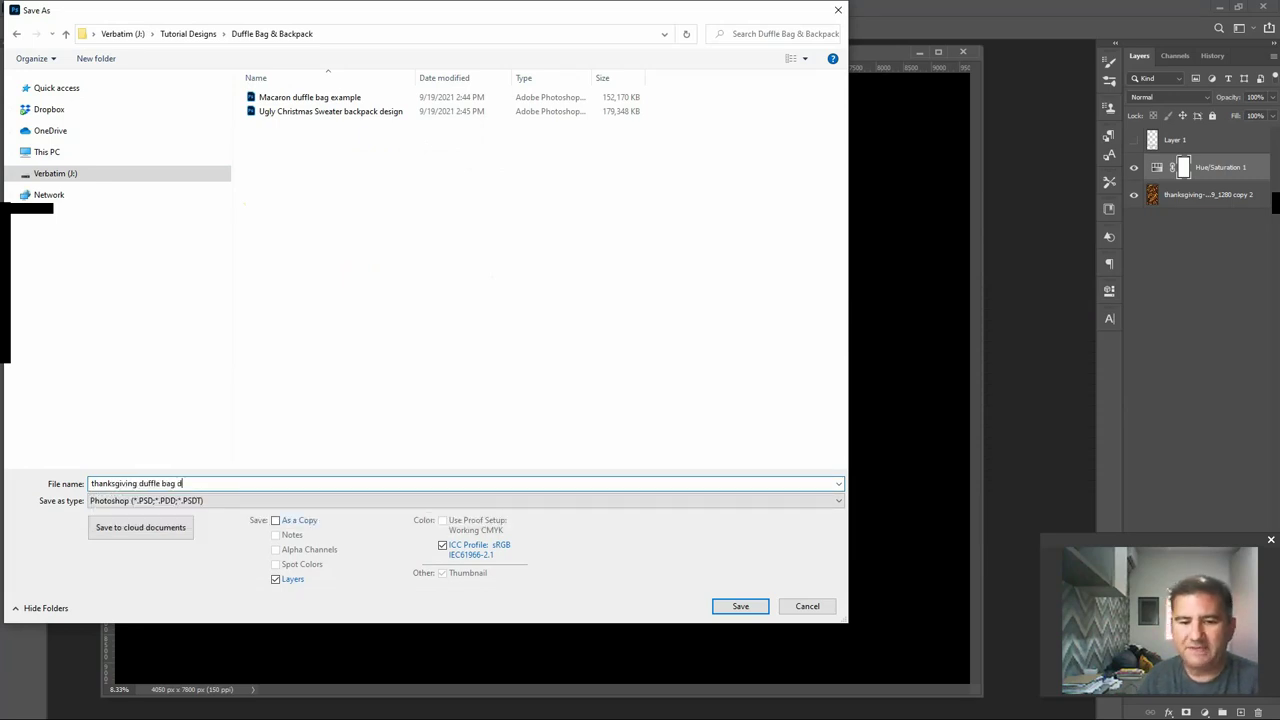
text(design)
key(Tab)
key(p)
key(p)
key(p)
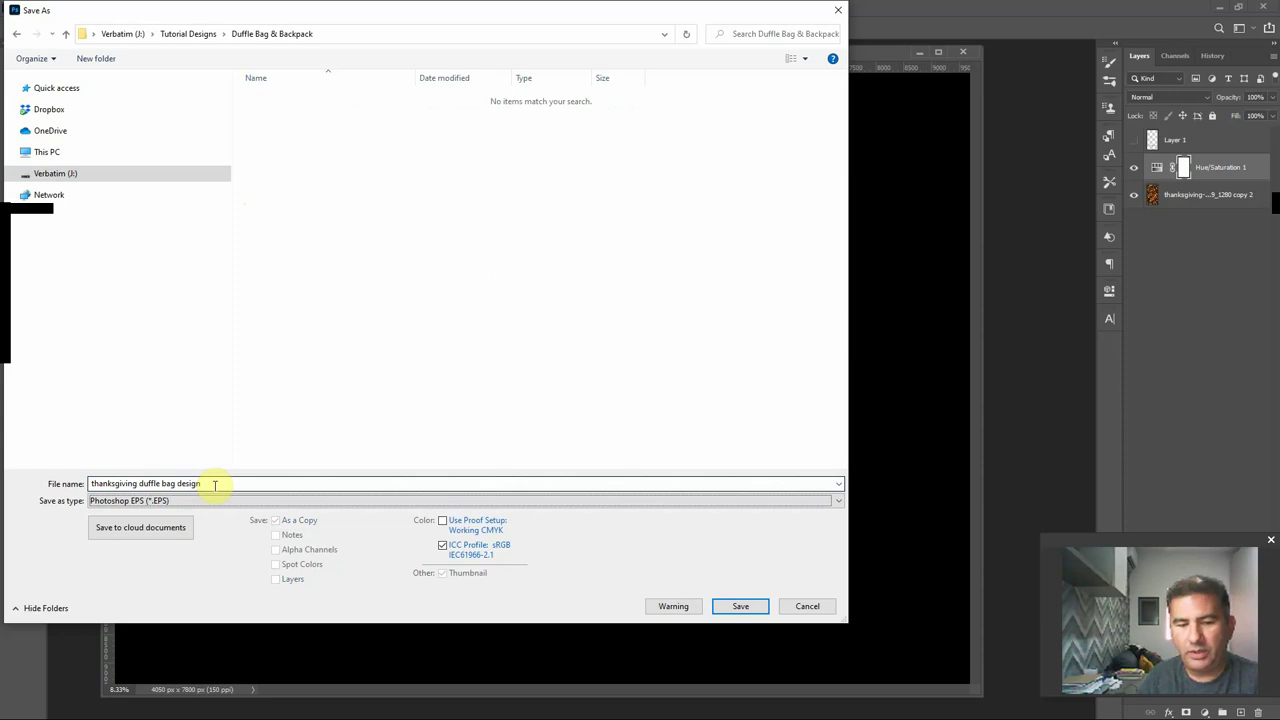
key(p)
key(p)
key(p)
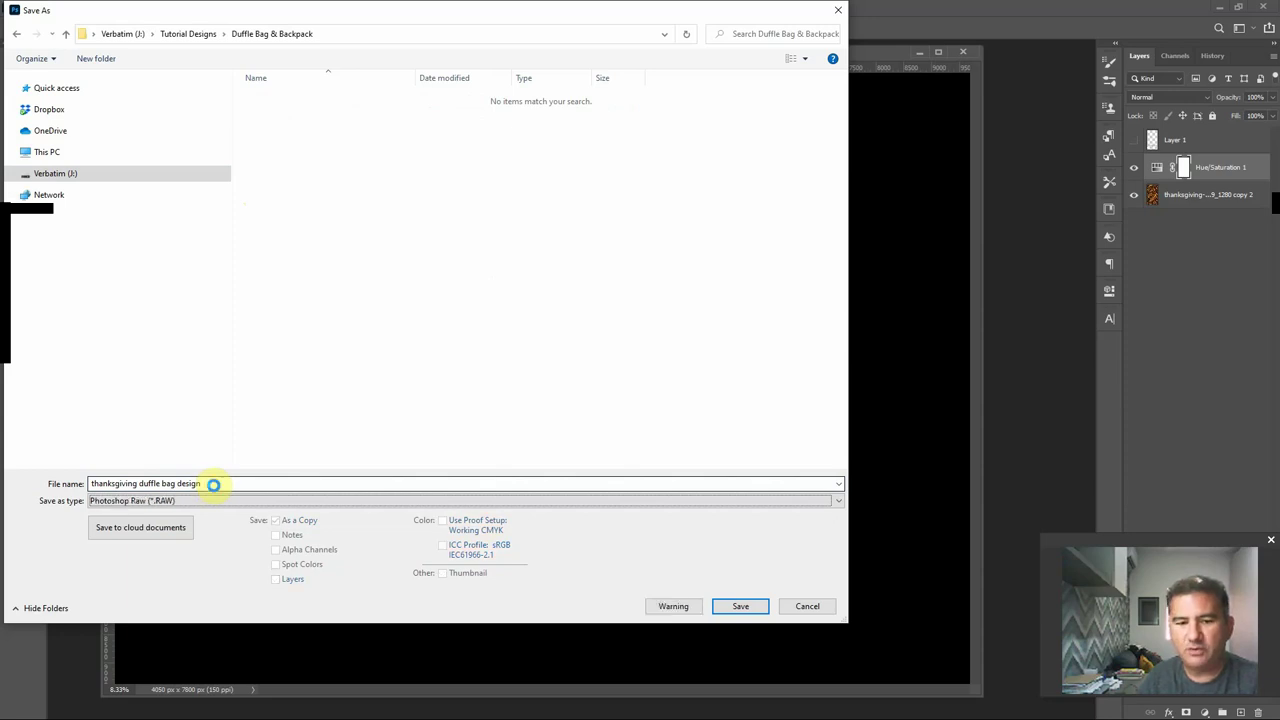
key(Return)
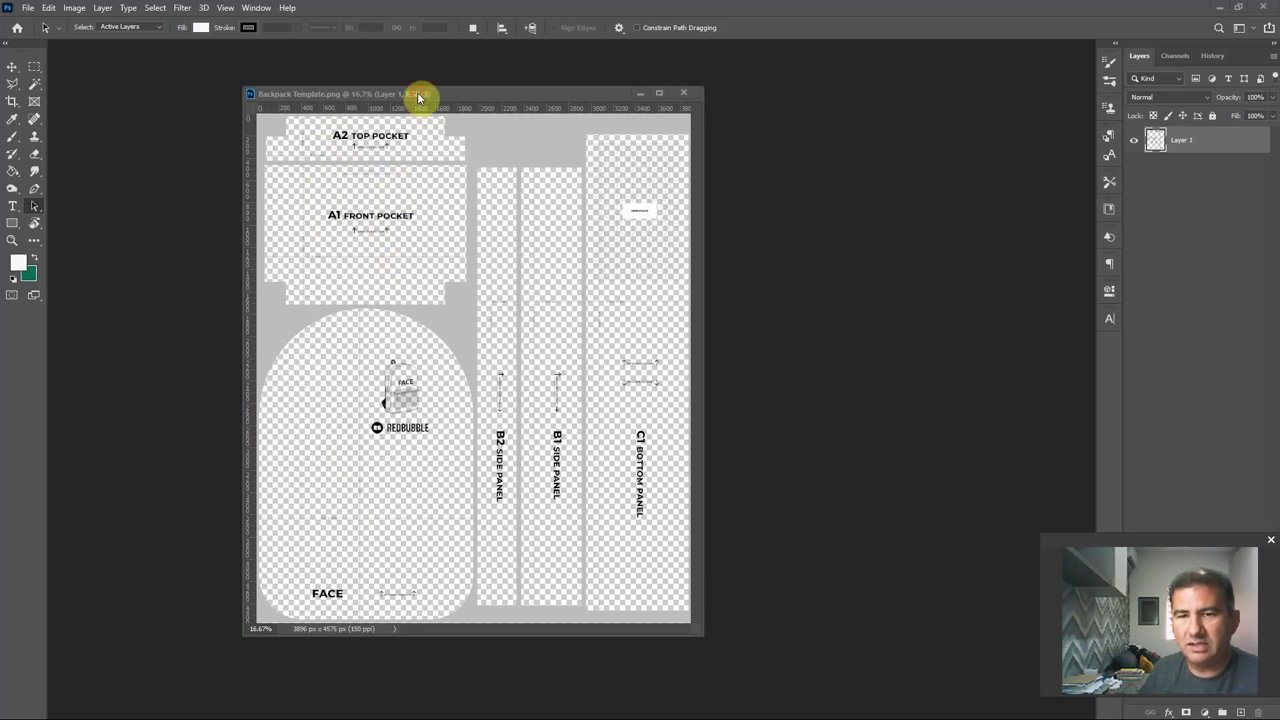
Step: Examine the assembled backpack diagram on the backpack template to see where the face, pocket and side panels sit
key(ctrl+plus)
key(ctrl+plus)
key(ctrl+plus)
key(ctrl+plus)
drag(337, 363, 587, 265)
key(ctrl+plus)
drag(480, 289, 523, 297)
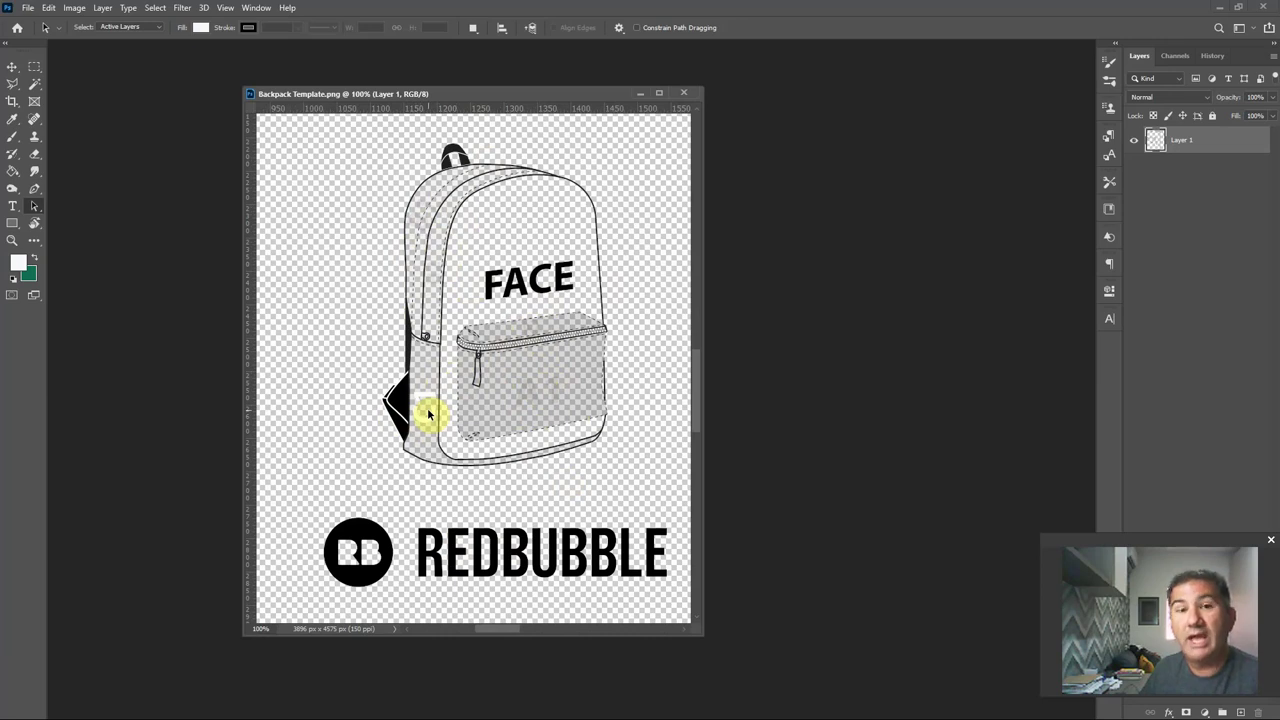
key(ctrl+0)
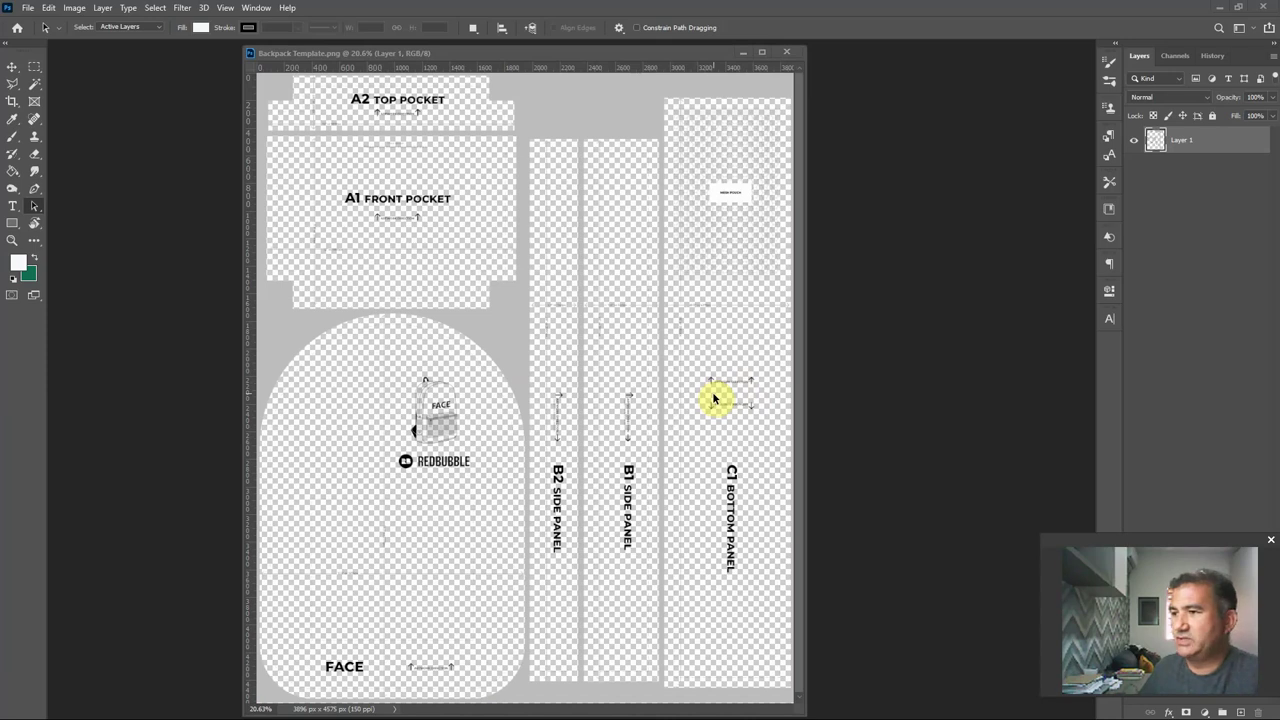
Step: Place christmas-knit-5293475_1920 in the backpack template and stretch it to 202.92% width and 476.35% height over the pocket and face panels
key(alt+Tab)
drag(678, 312, 730, 240)
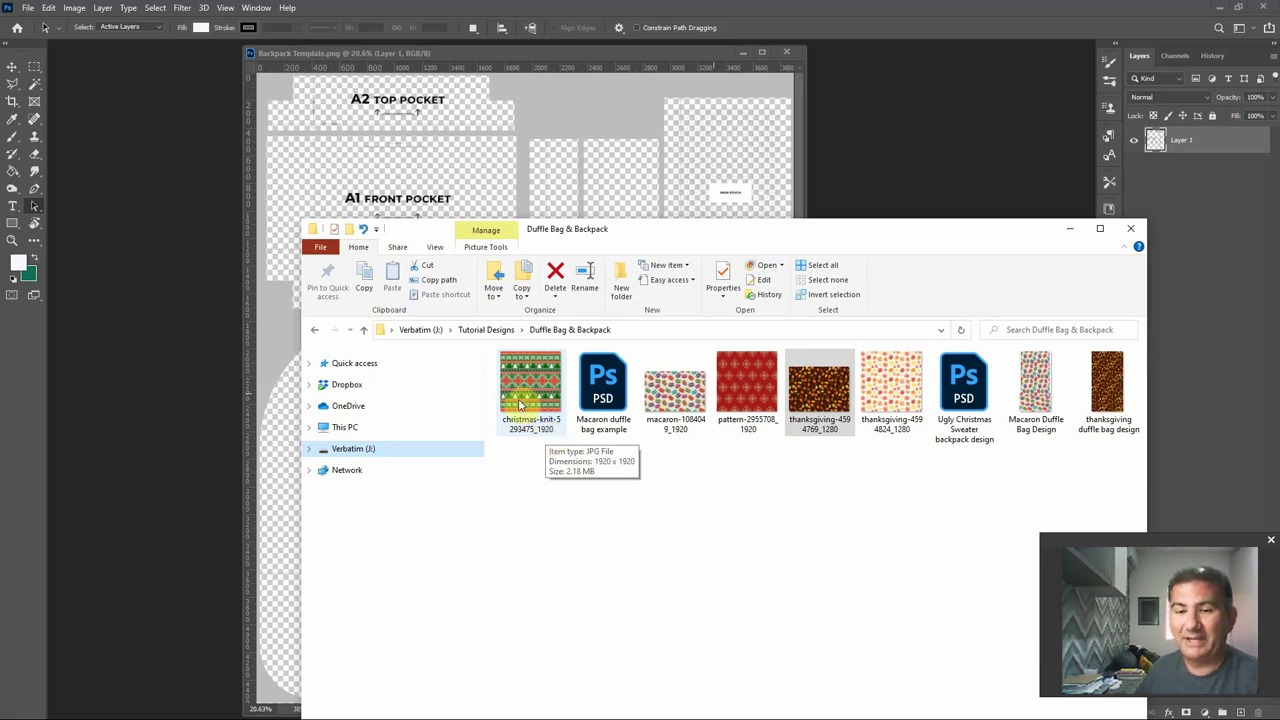
click(530, 402)
drag(530, 402, 414, 172)
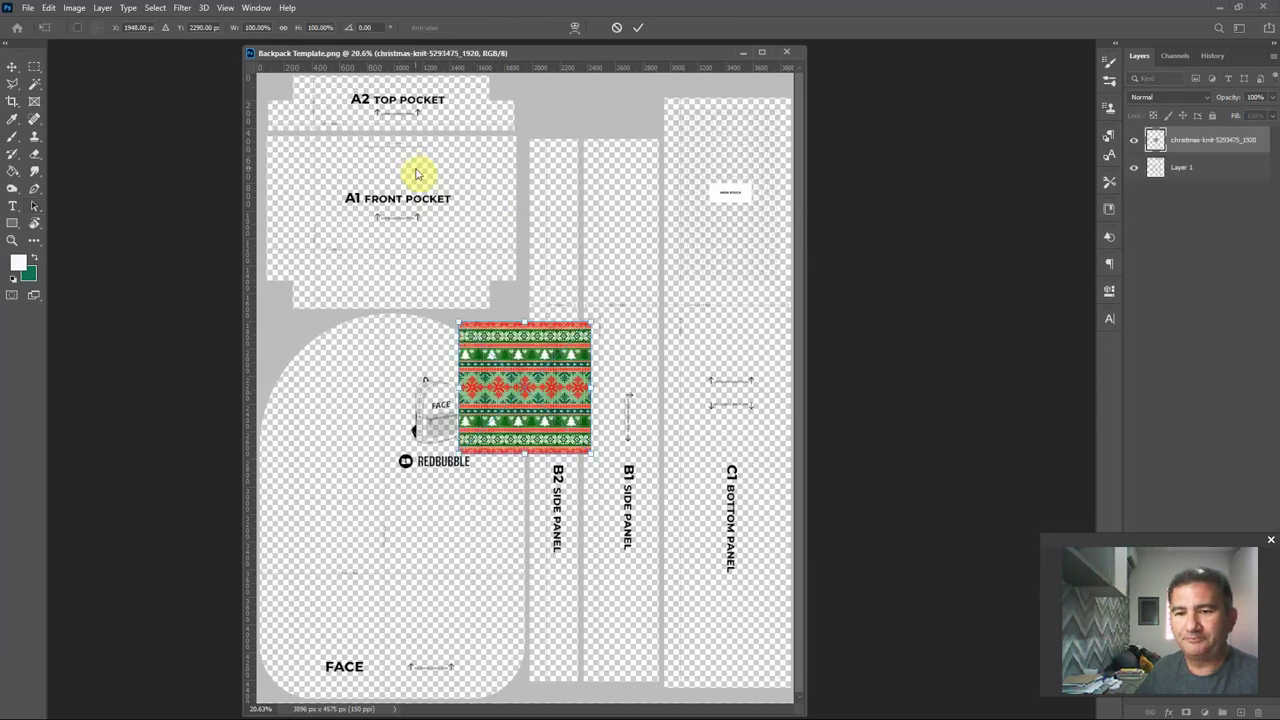
drag(462, 436, 327, 484)
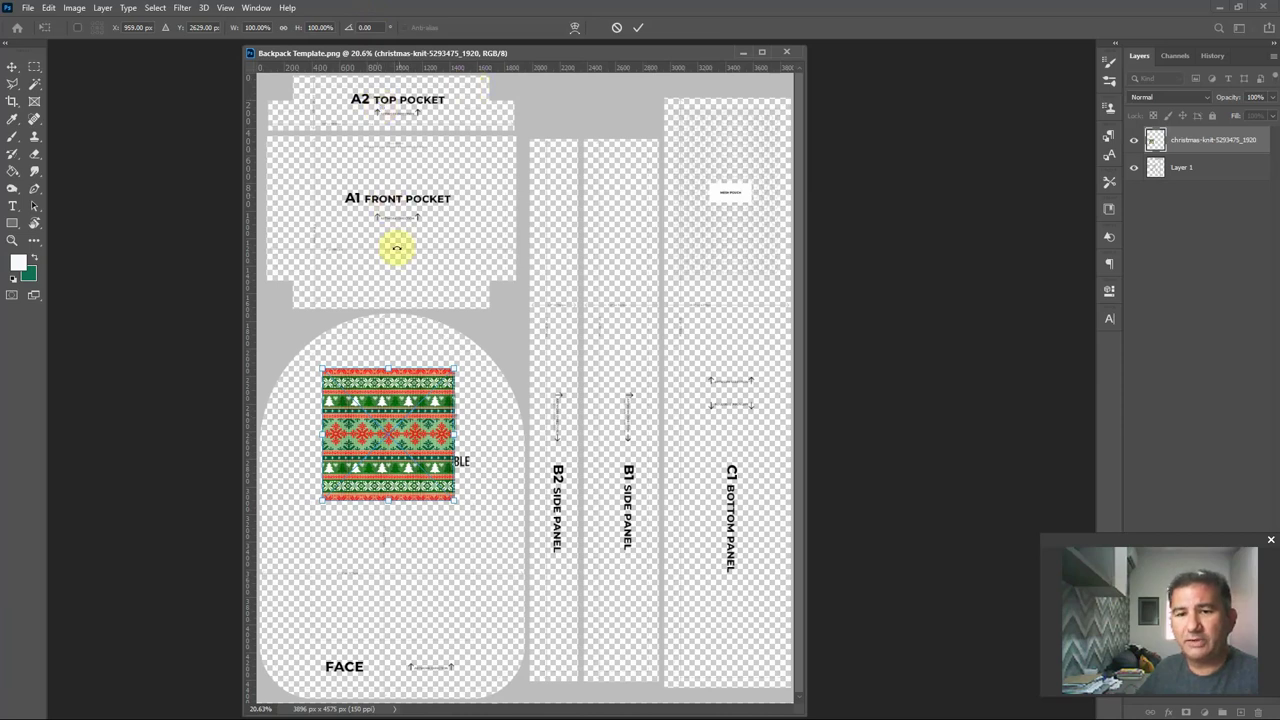
drag(378, 385, 360, 244)
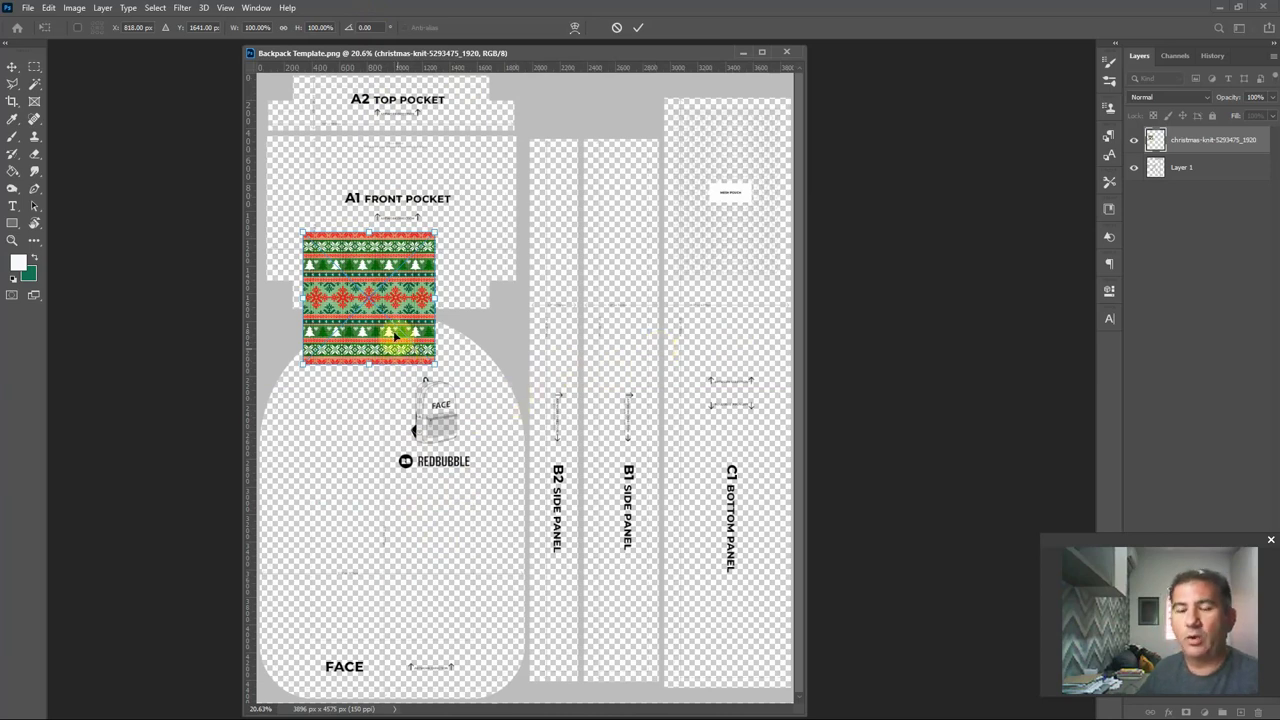
drag(371, 303, 333, 165)
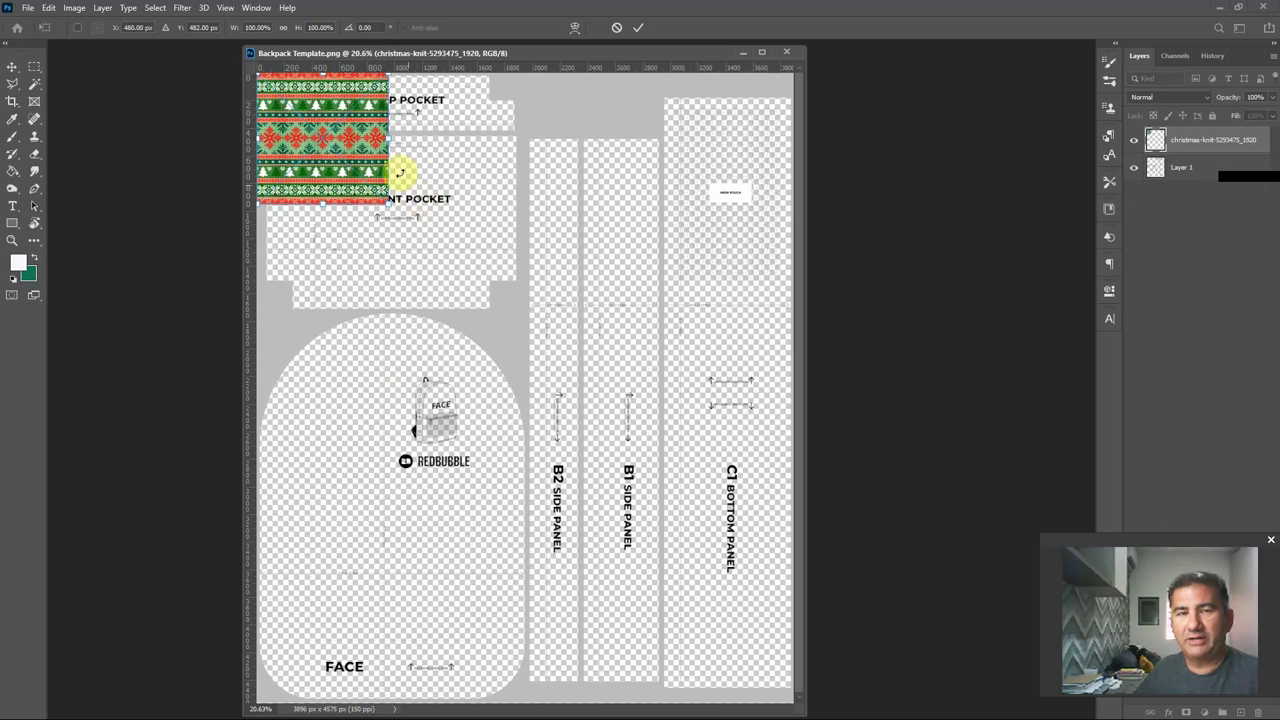
drag(388, 201, 523, 700)
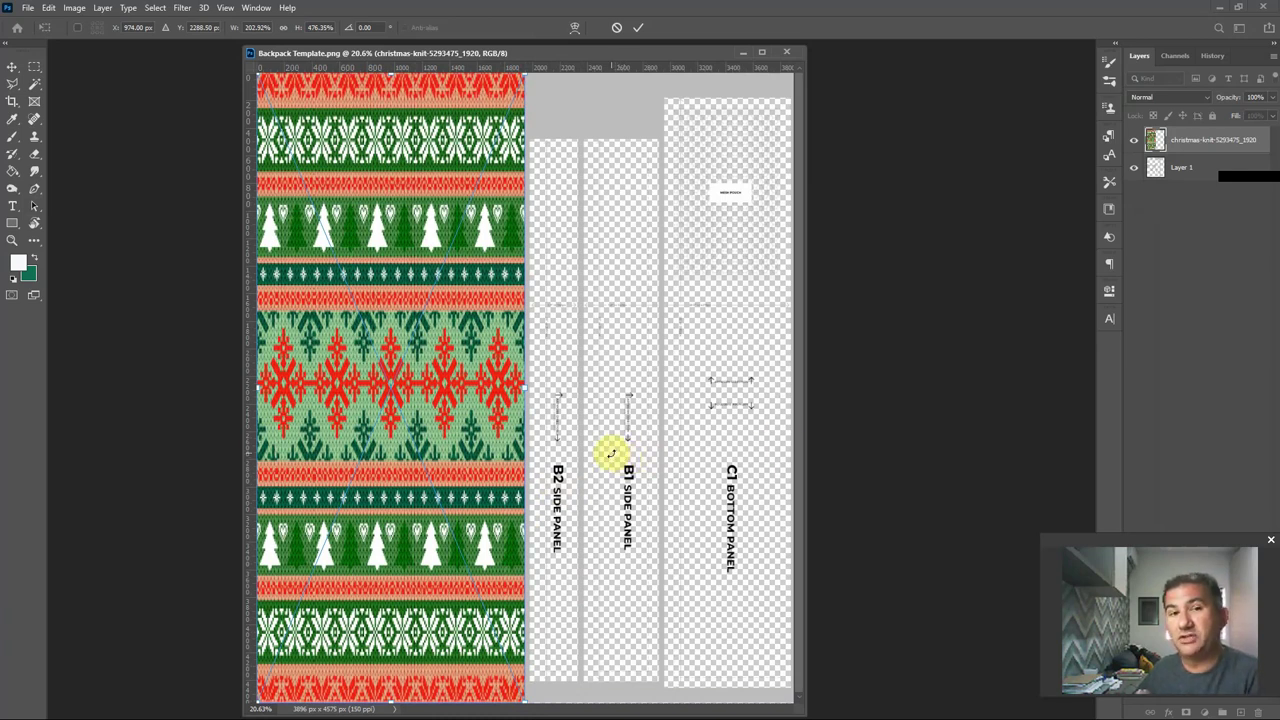
key(Return)
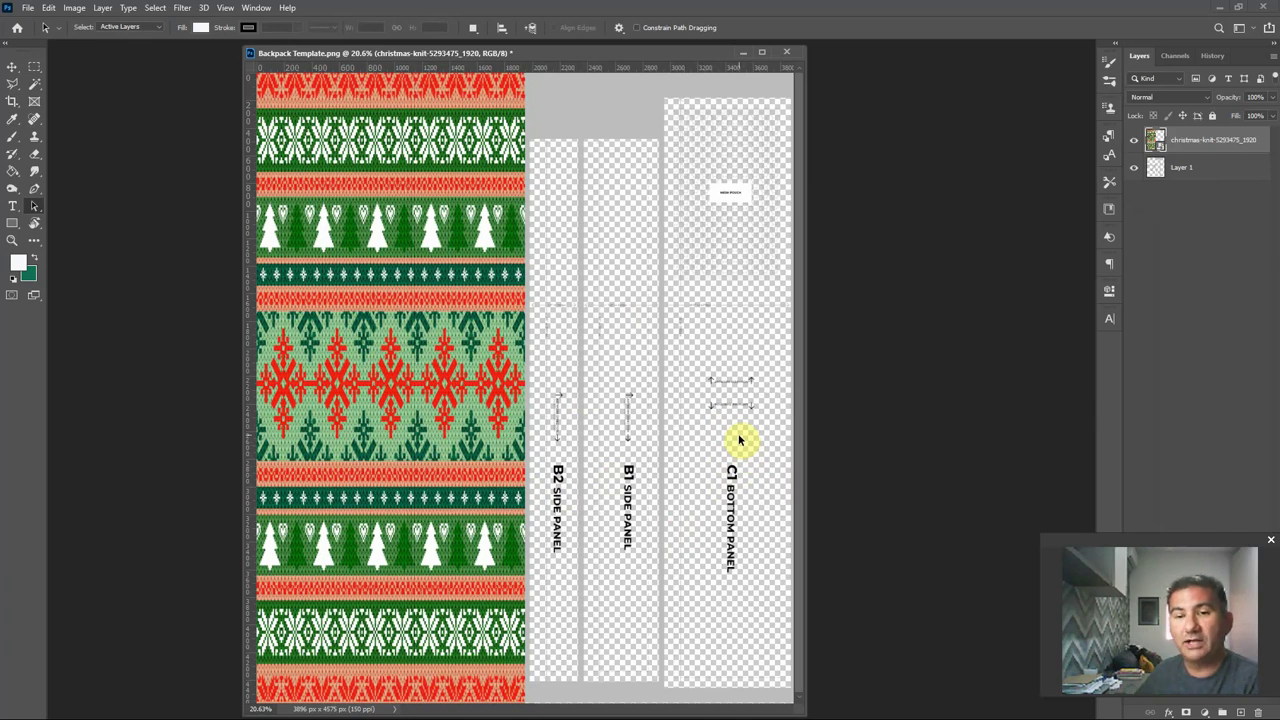
Step: Sample the dark green of the knit pattern's snowflake band (027252) as the foreground color
click(22, 266)
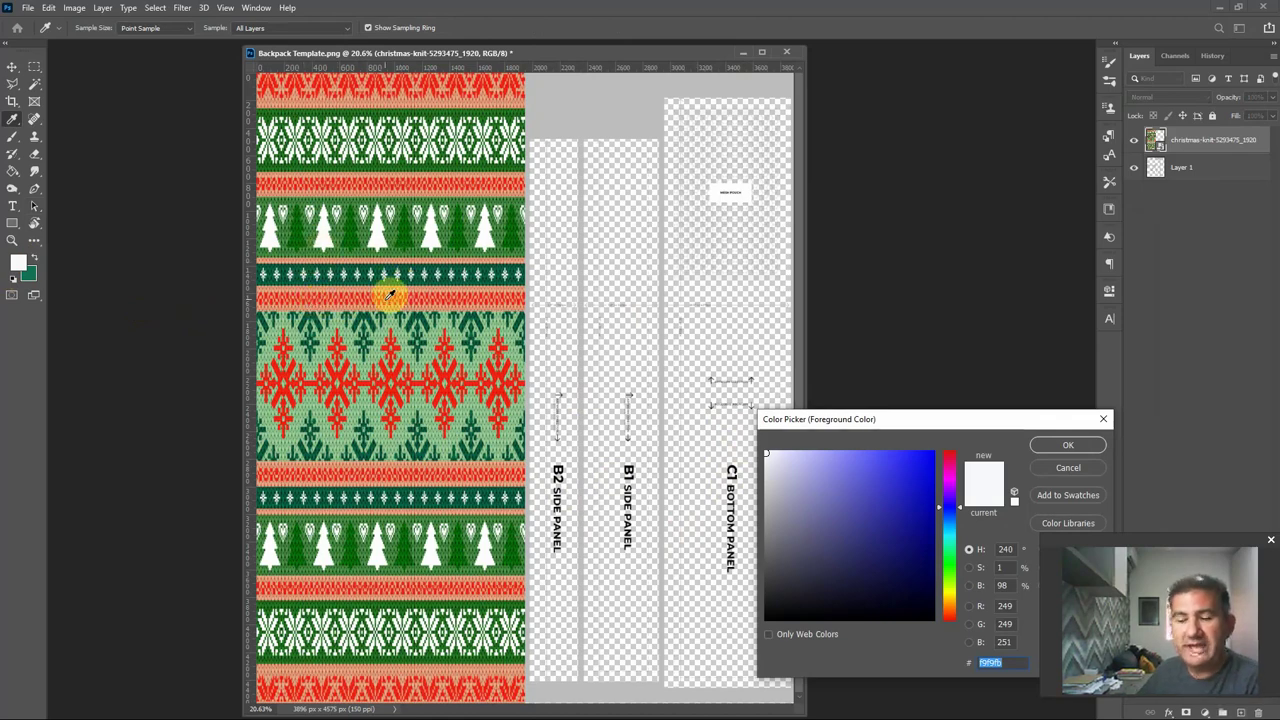
scroll(390, 295, up, 5)
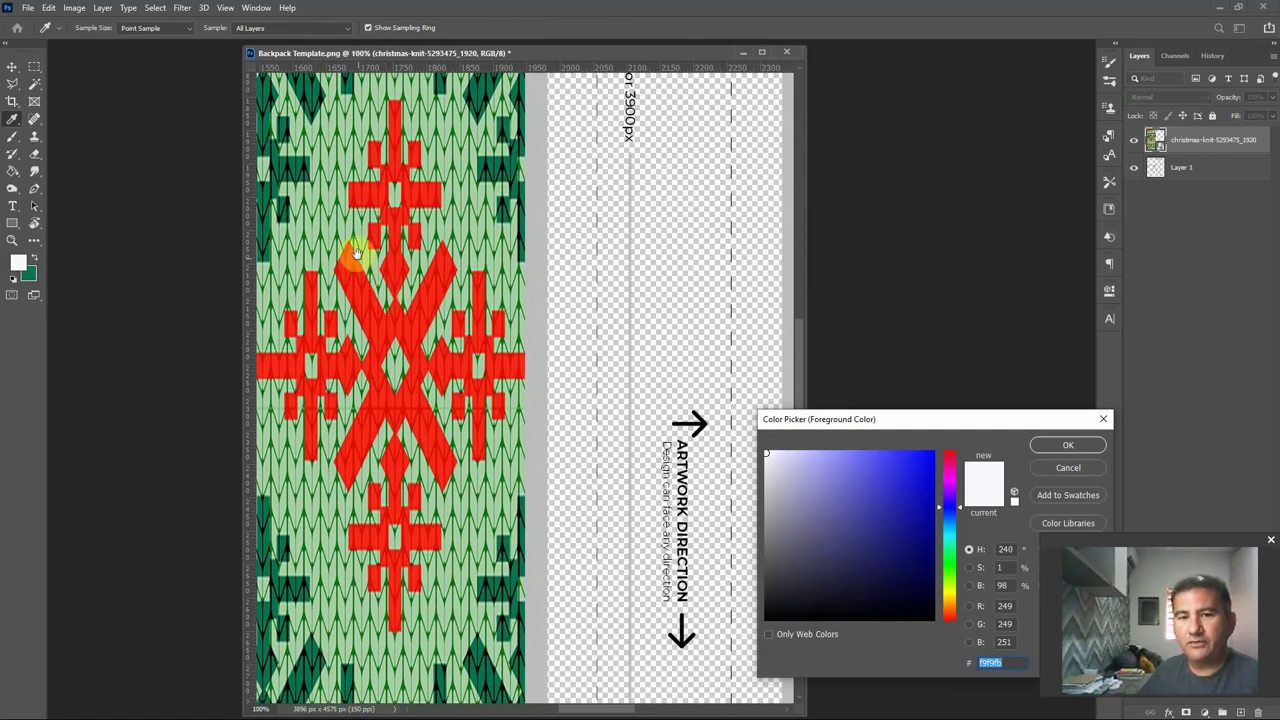
scroll(360, 258, up, 2)
scroll(451, 345, up, 3)
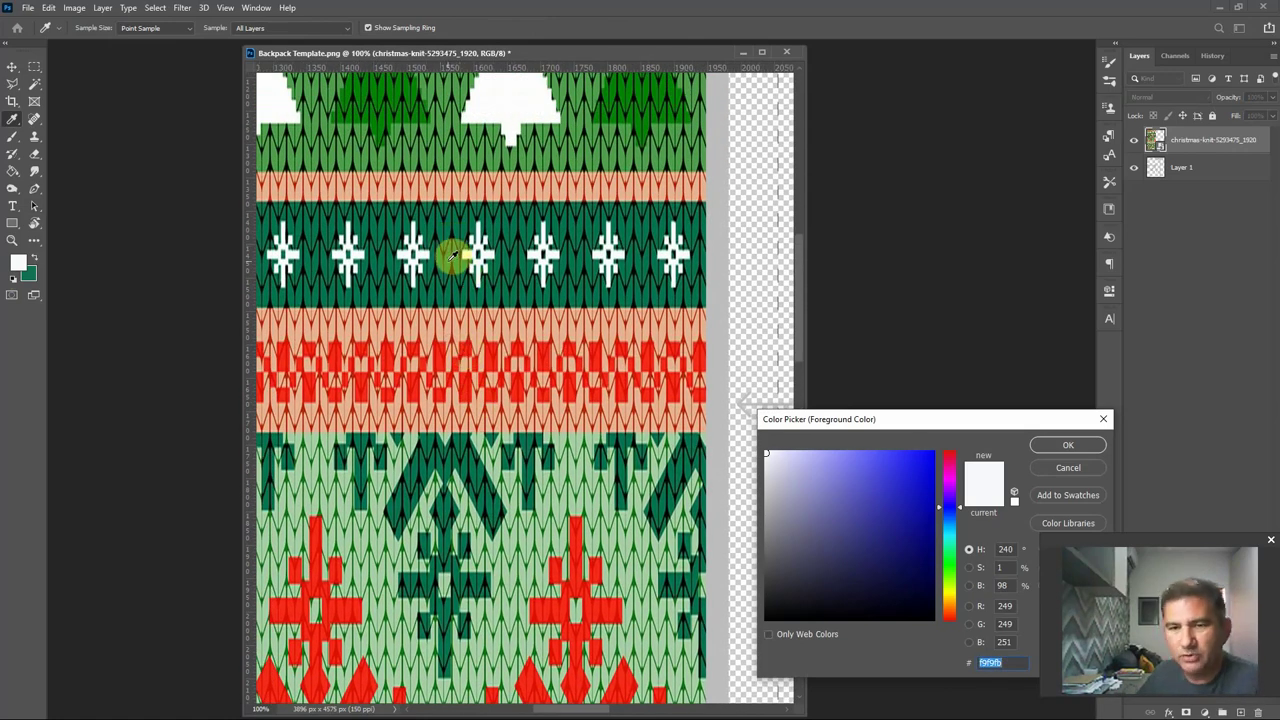
click(452, 259)
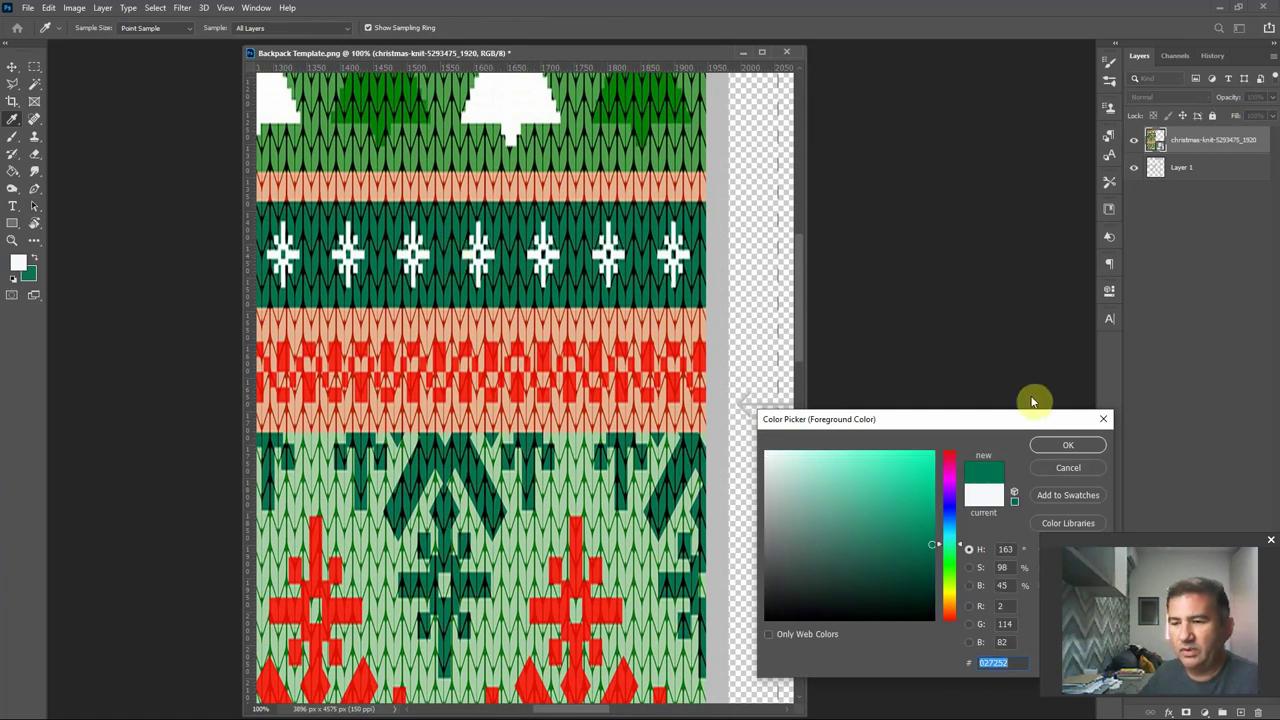
click(1057, 452)
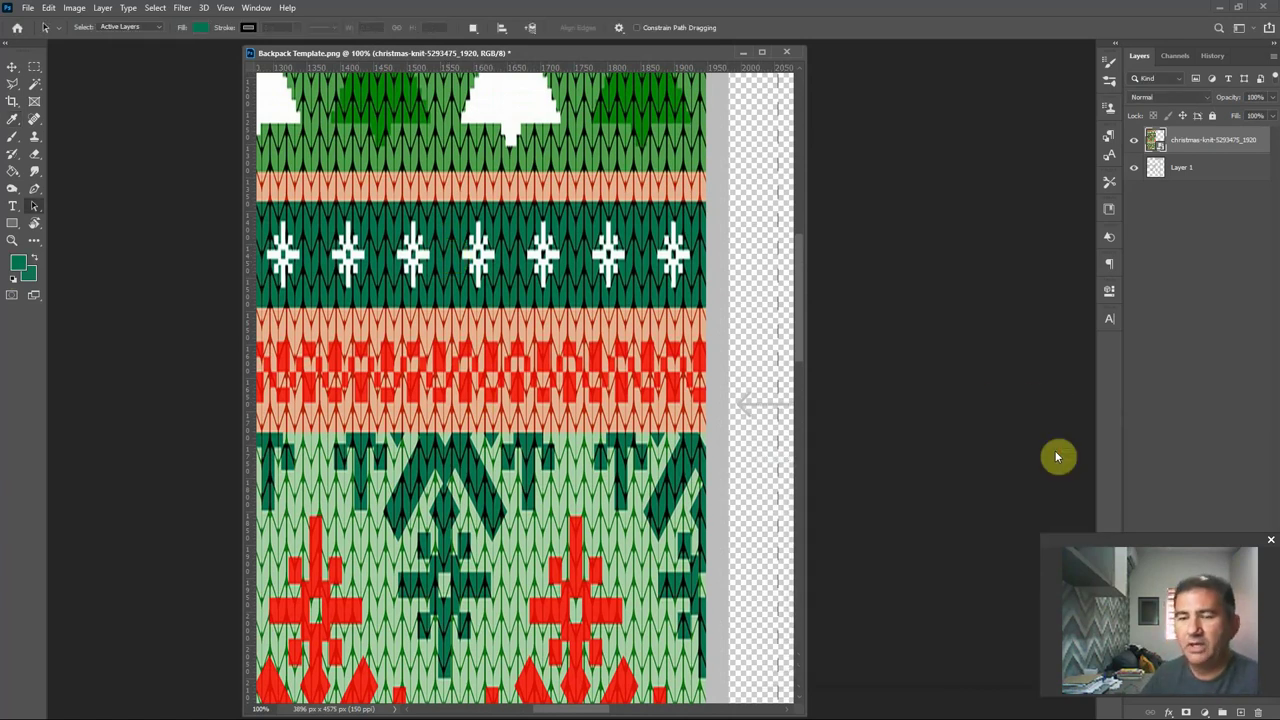
key(ctrl+minus)
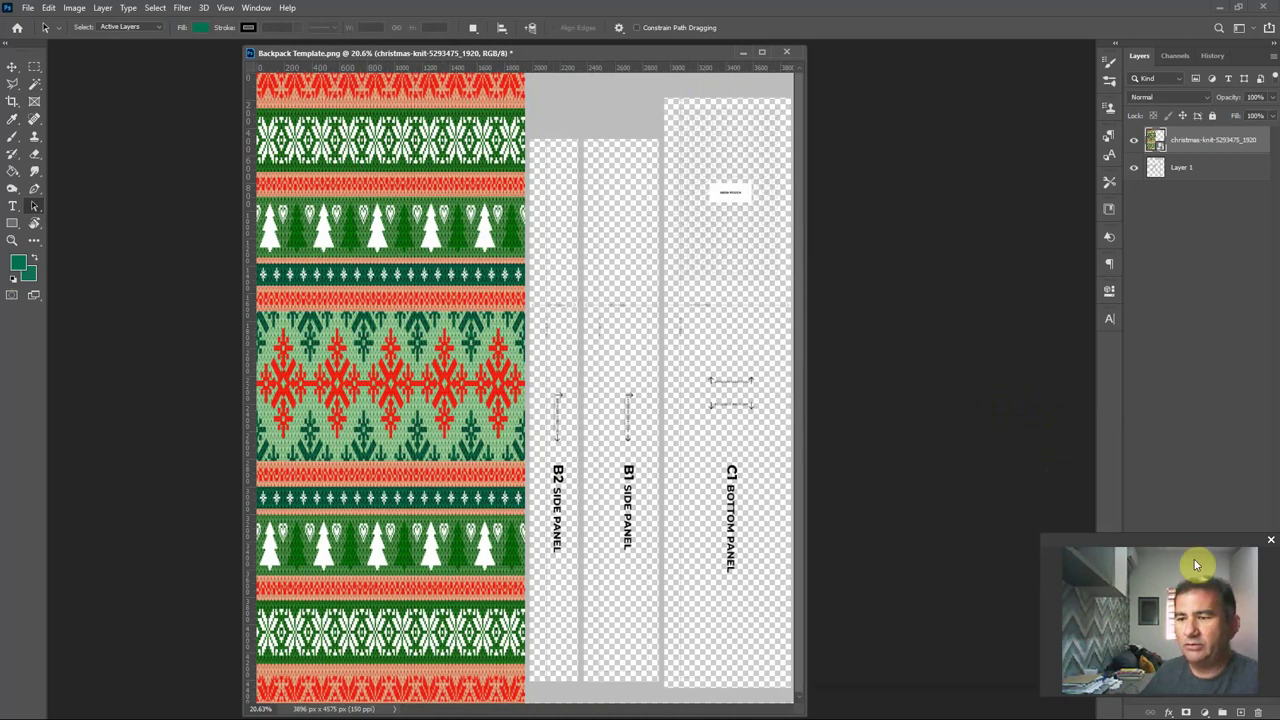
click(1213, 625)
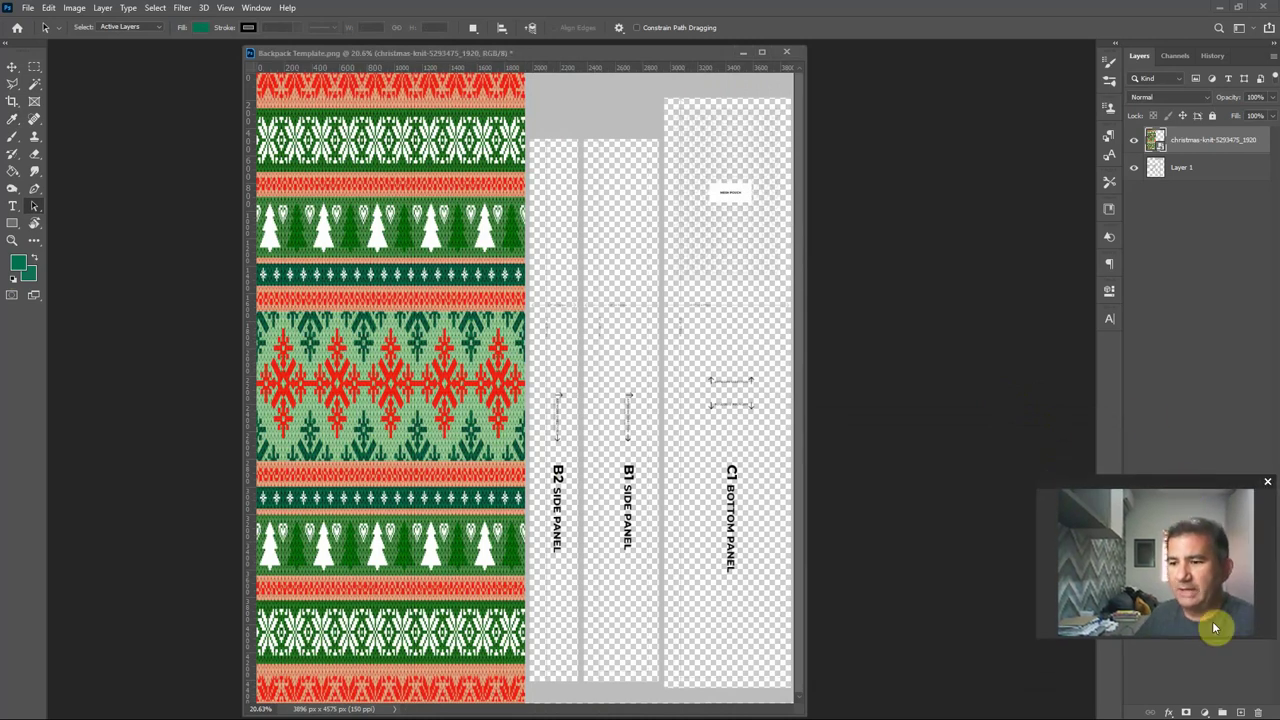
Step: Add a new layer, fill it with the dark green foreground color, and place it directly below the christmas-knit layer
click(1240, 712)
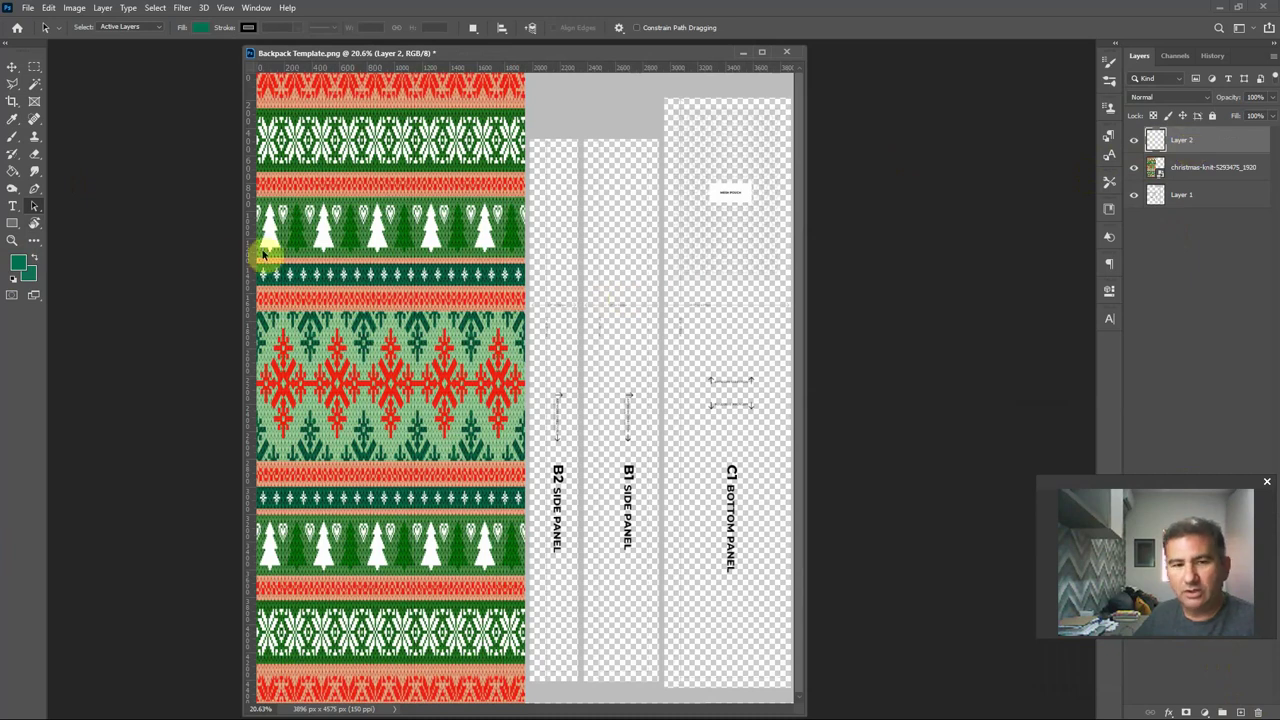
click(12, 174)
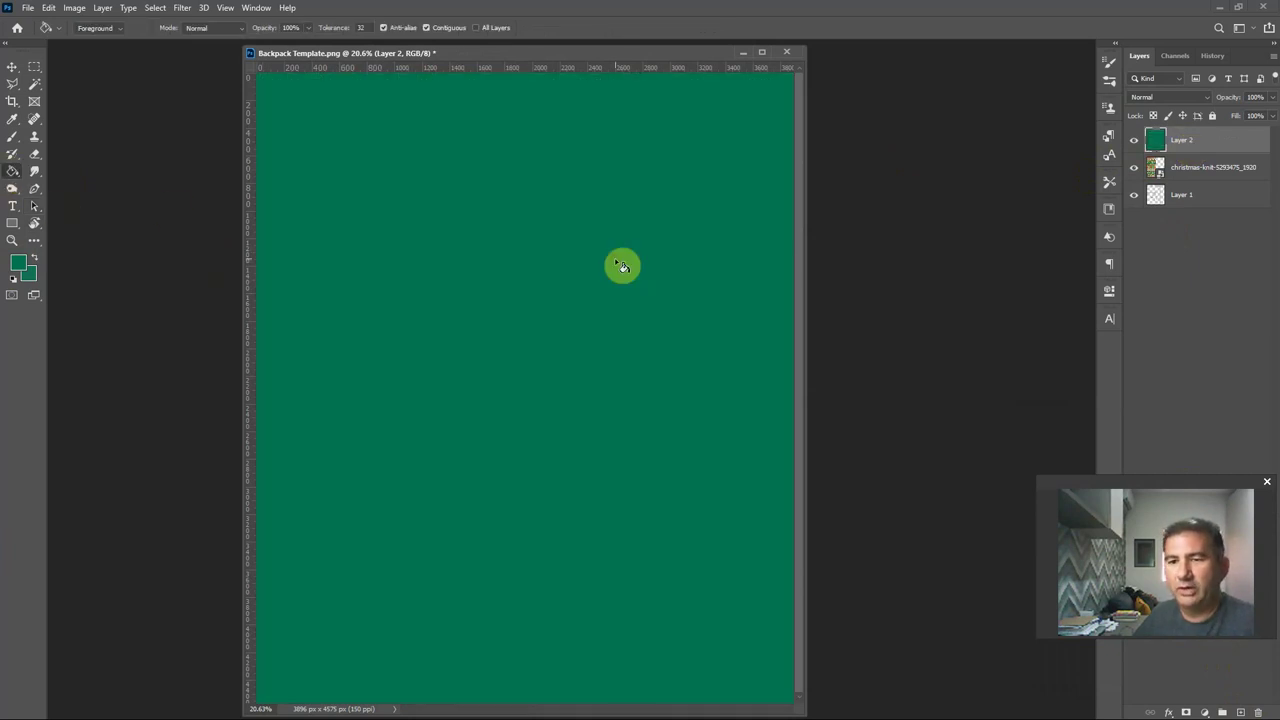
click(621, 265)
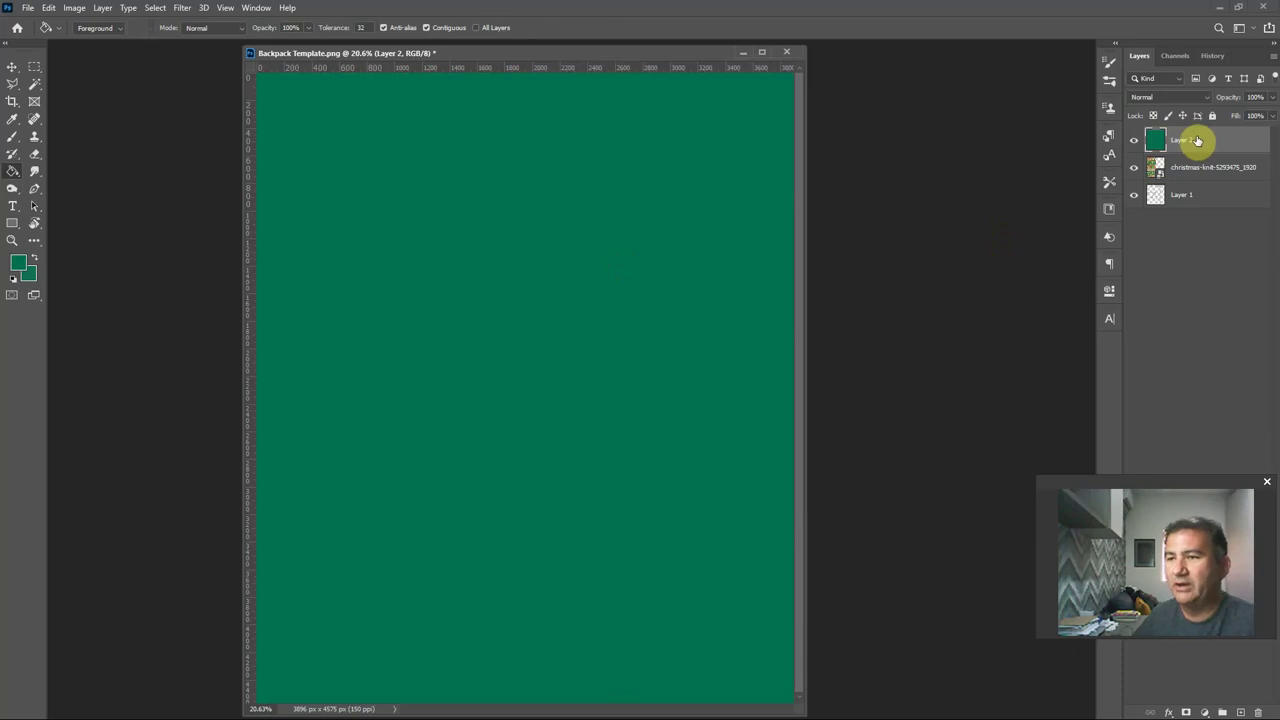
drag(1197, 141, 1198, 182)
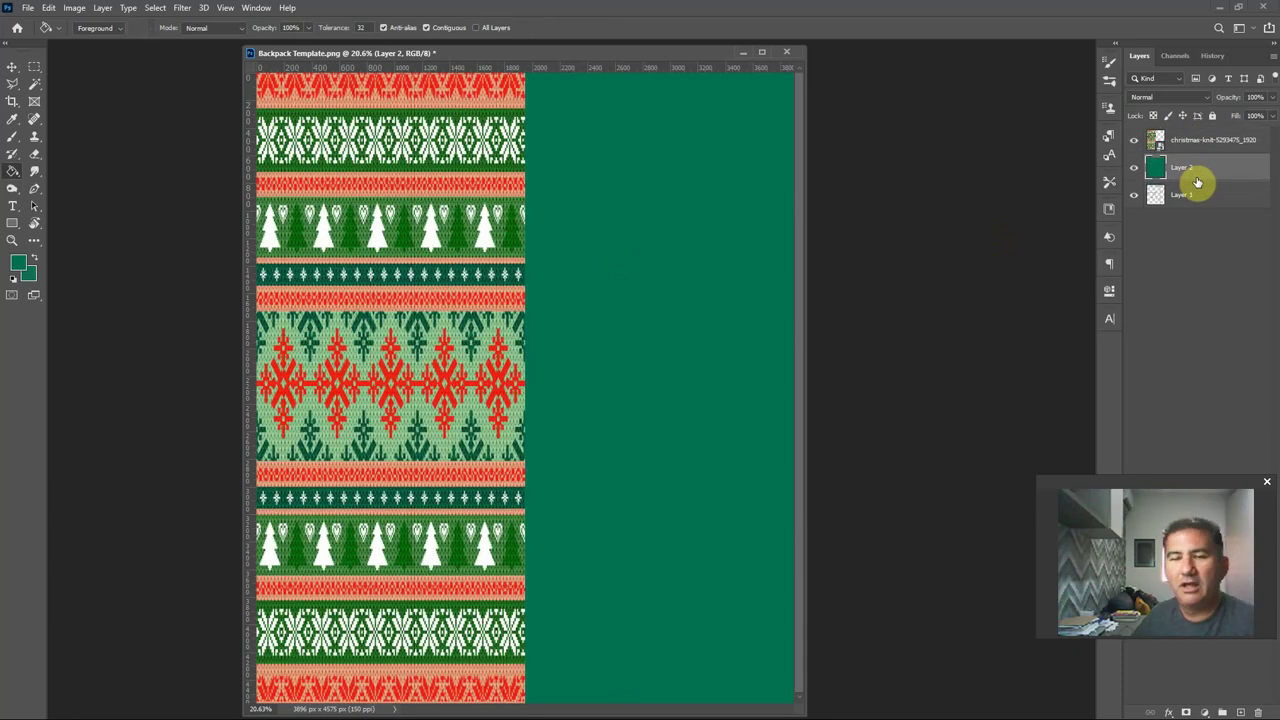
Step: Move the template guide on Layer 1 to the top of the layer stack and hide the green Layer 2
click(1194, 195)
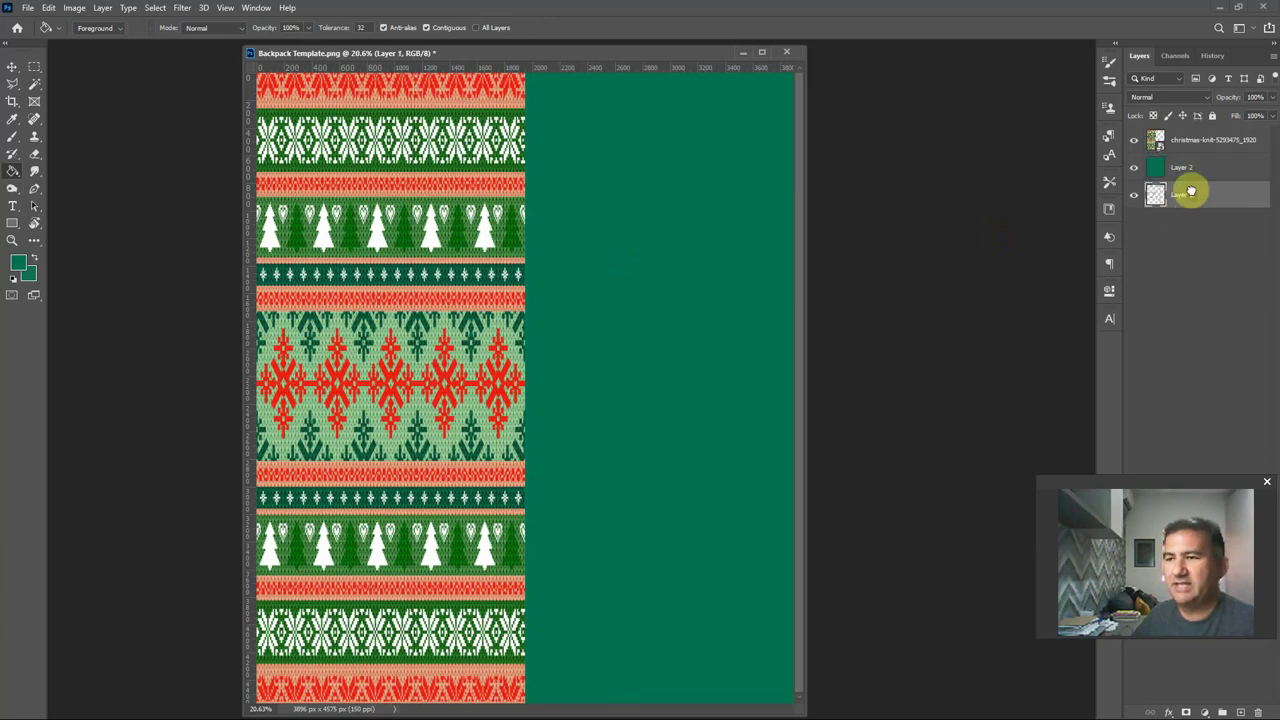
drag(1184, 137, 1184, 135)
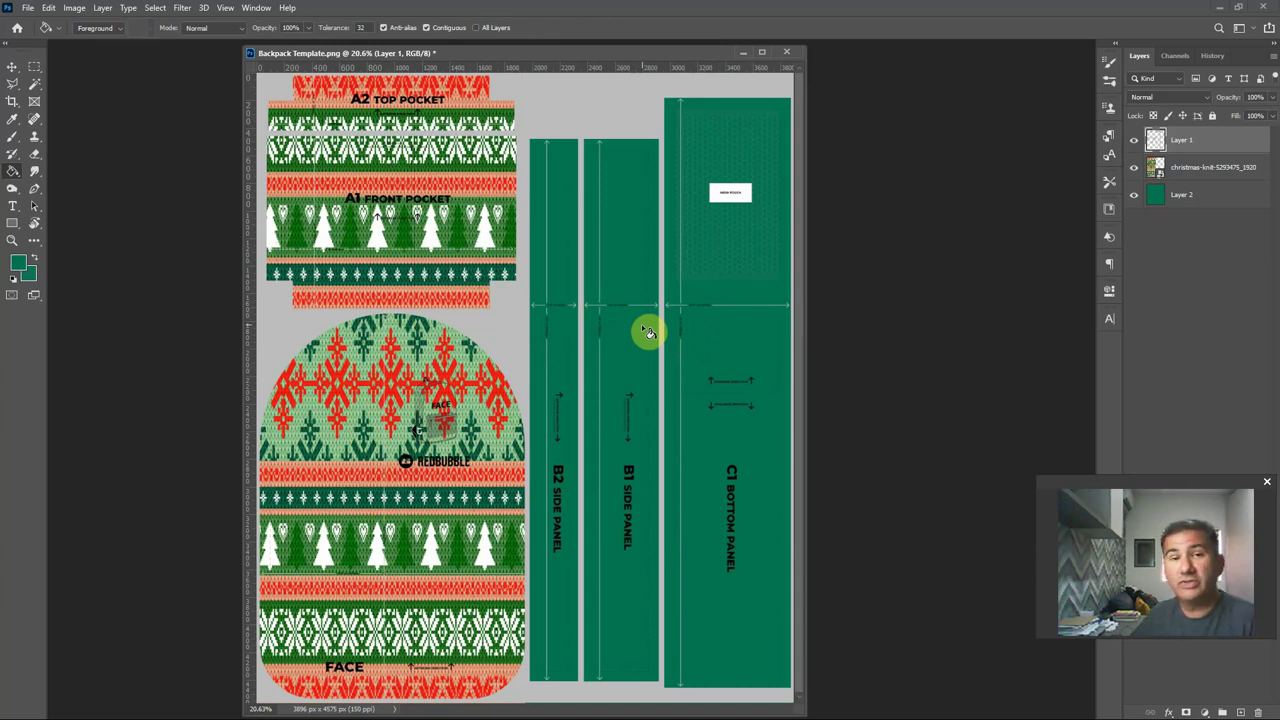
click(1133, 195)
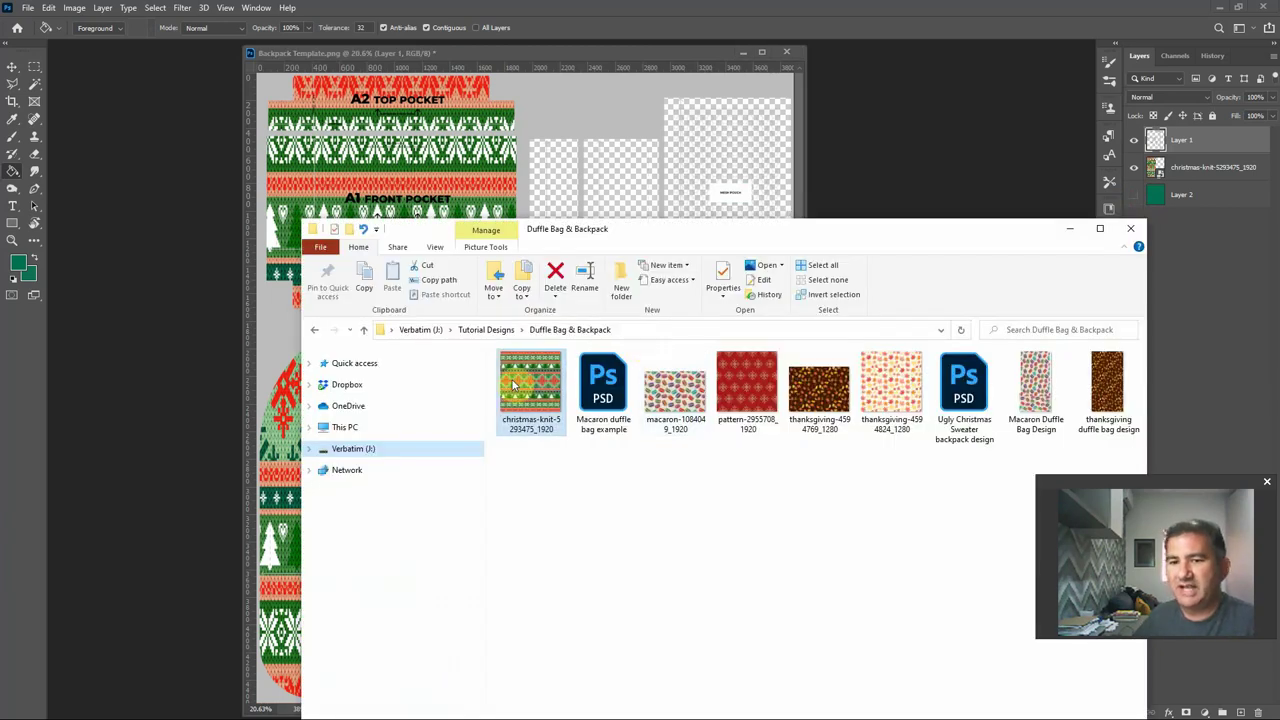
Step: Place a second christmas-knit-5293475_1920 at the upper end of the side panels and rotate it 90° clockwise
drag(522, 407, 612, 205)
drag(531, 368, 601, 113)
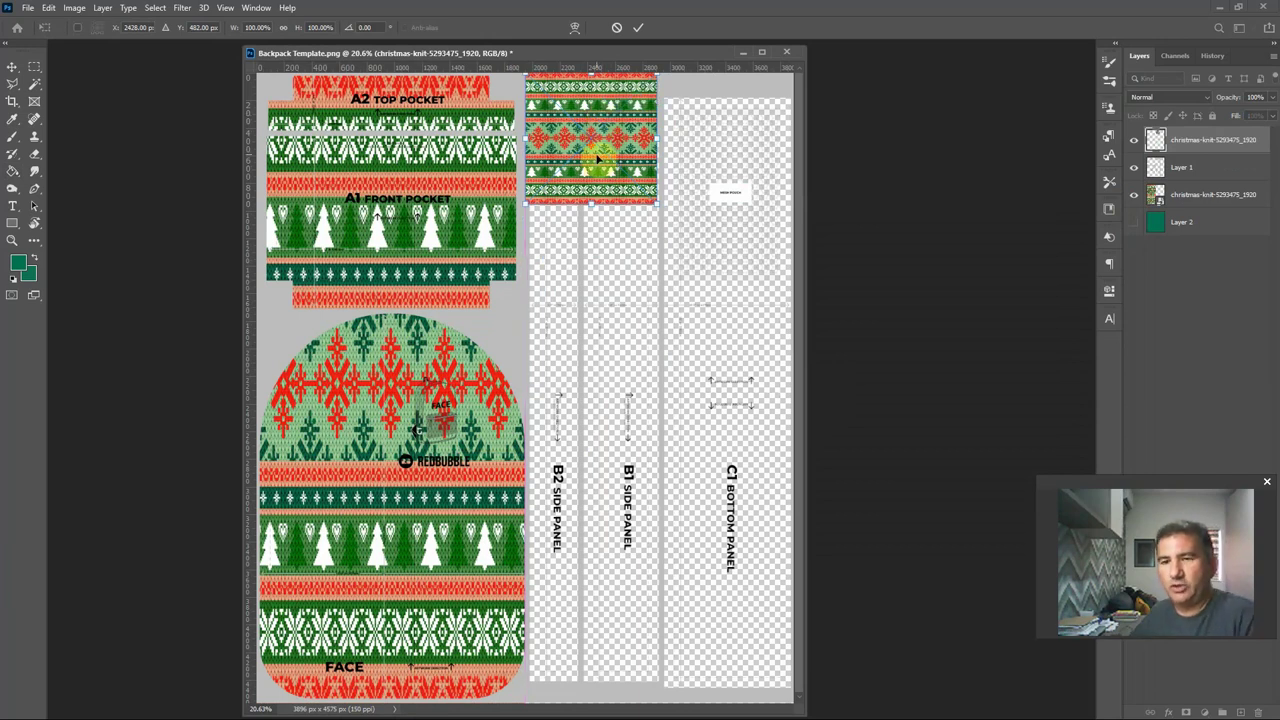
right_click(597, 158)
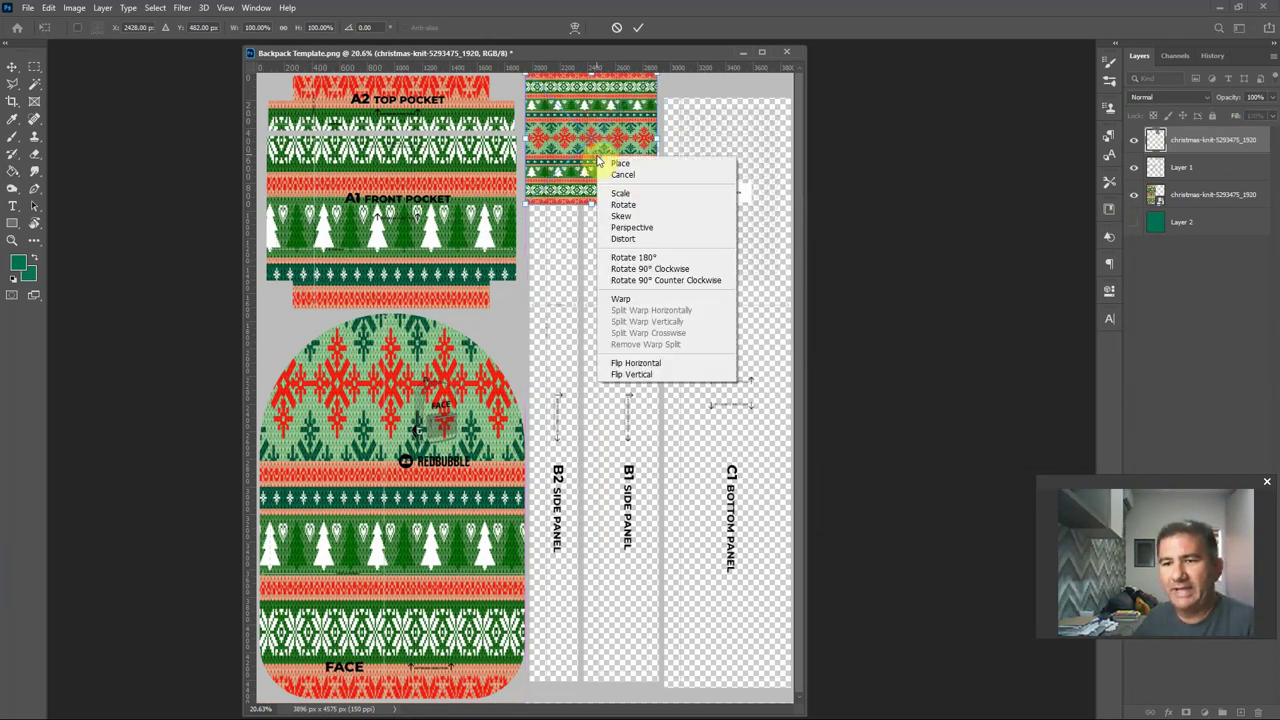
click(646, 270)
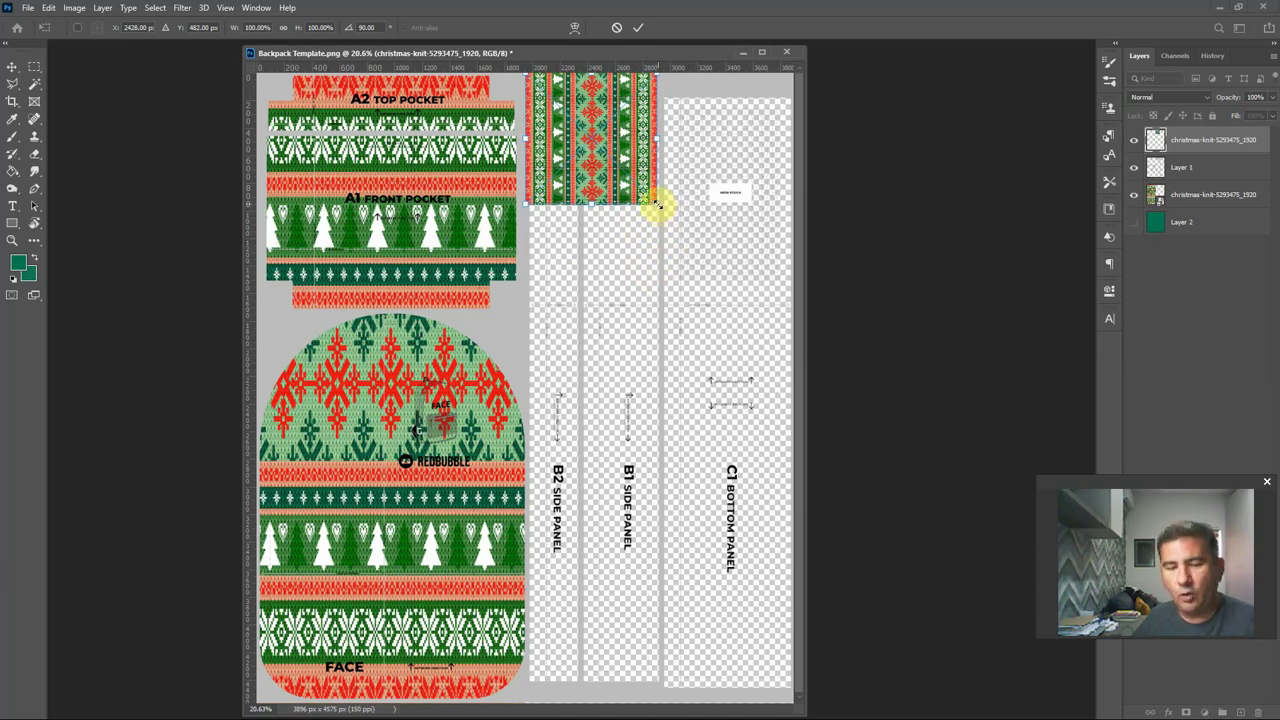
Step: Scale the rotated knit pattern proportionally to 202.92% so it spans the full width of the side and bottom panels
drag(663, 213, 780, 352)
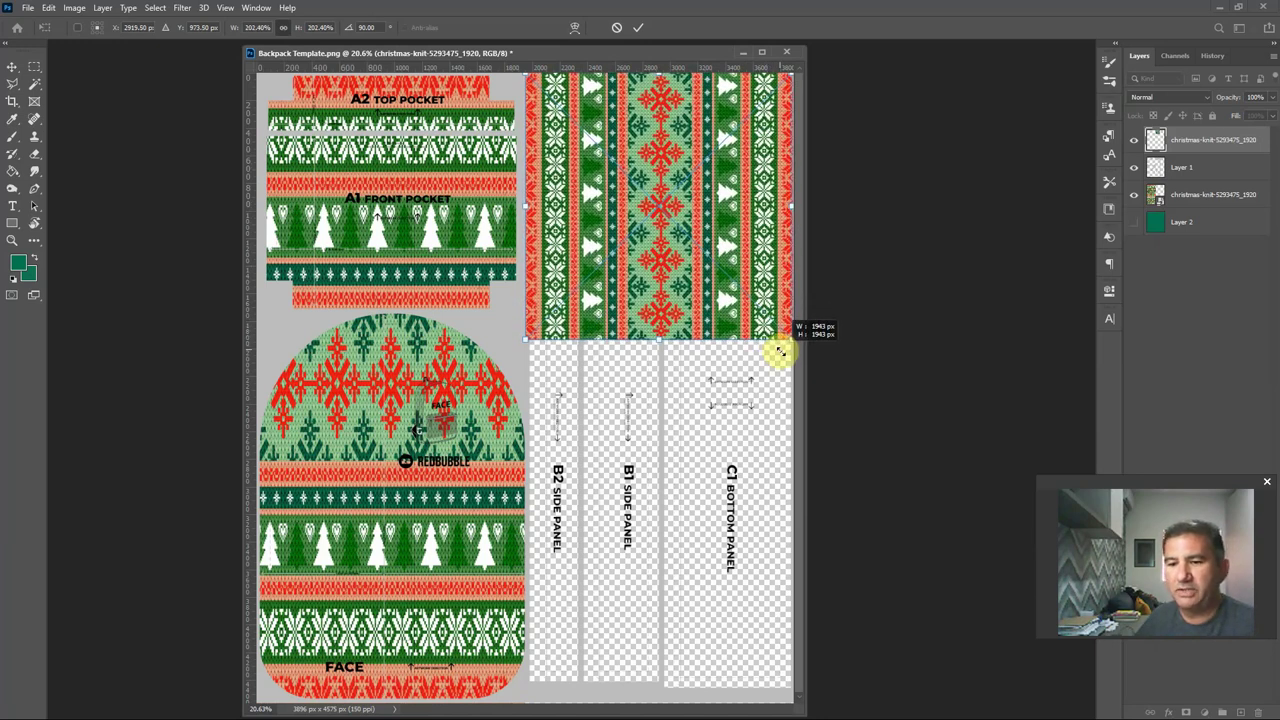
drag(780, 352, 781, 353)
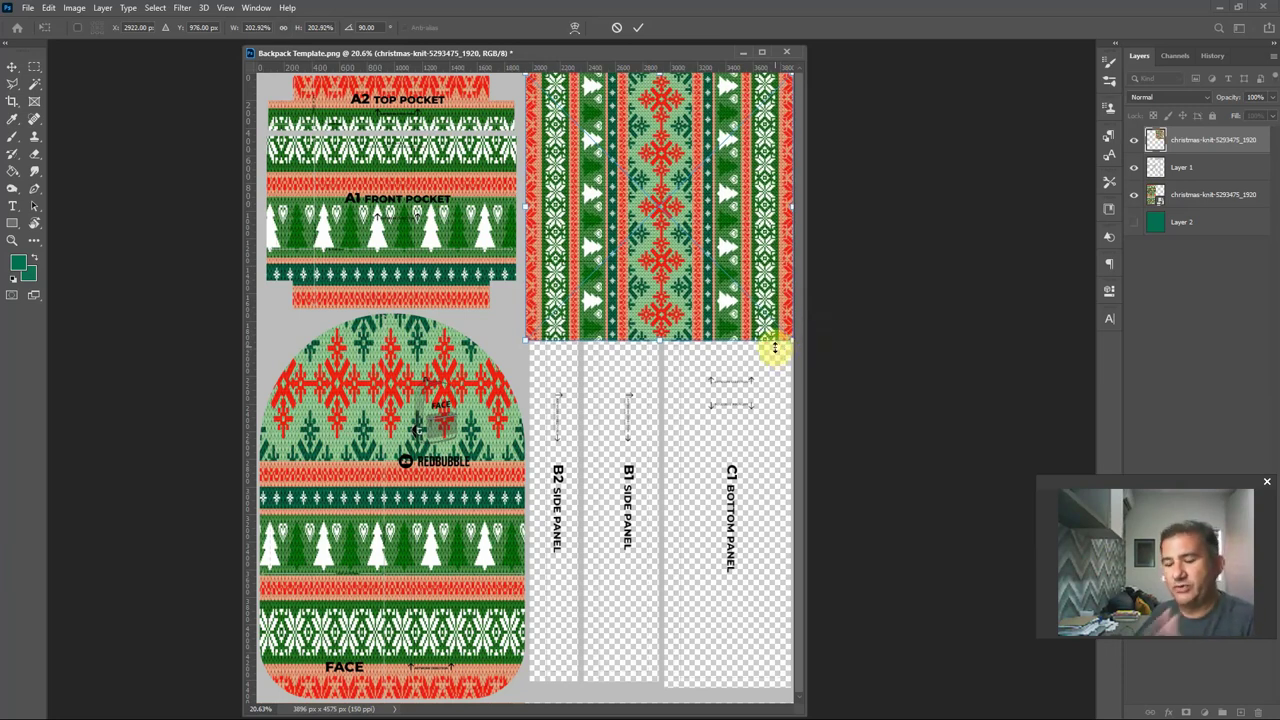
key(Return)
key(g)
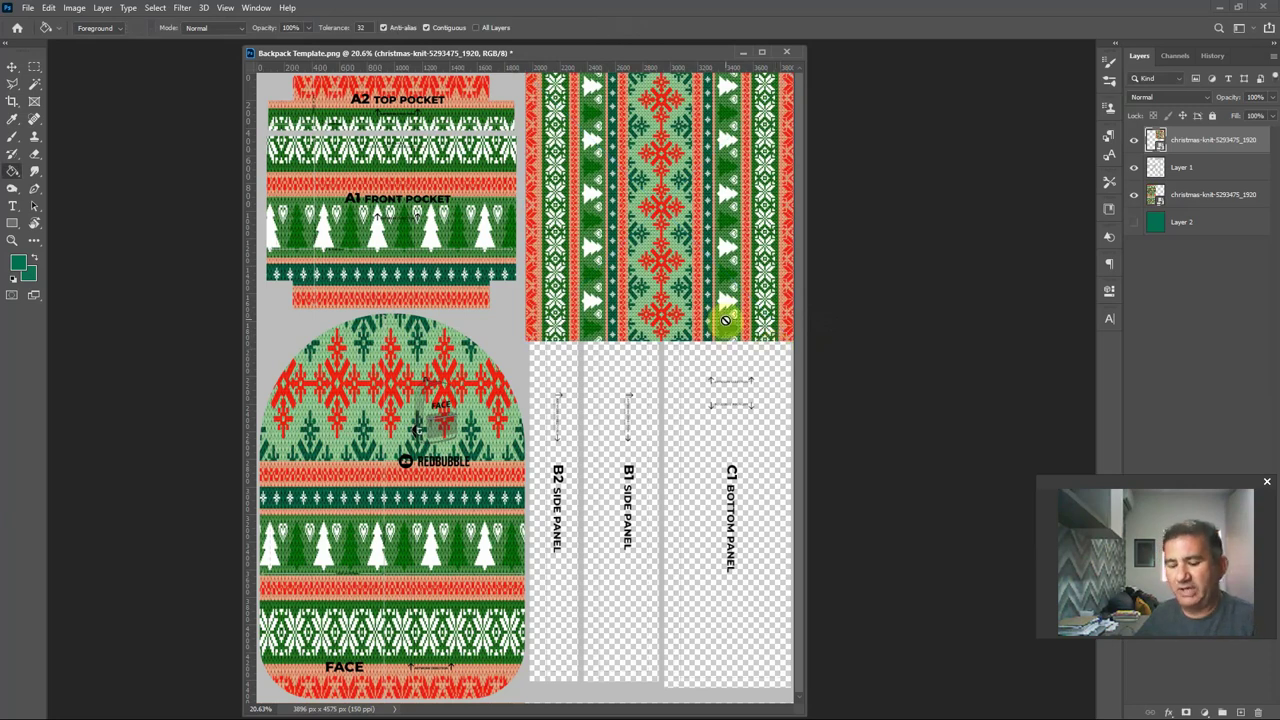
Step: Duplicate the rotated pattern twice, stacking the copies downward to cover the side and bottom panels, and move Layer 1 above all layers
key(ctrl+j)
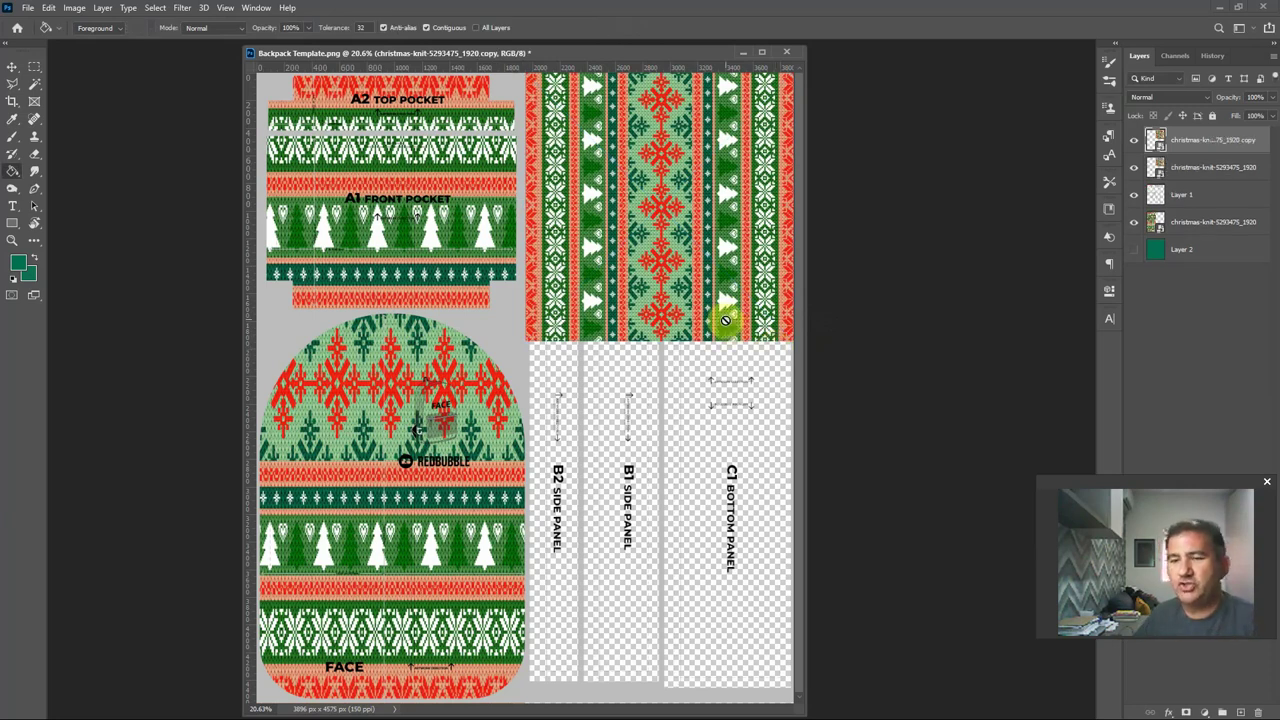
key(v)
drag(658, 147, 655, 414)
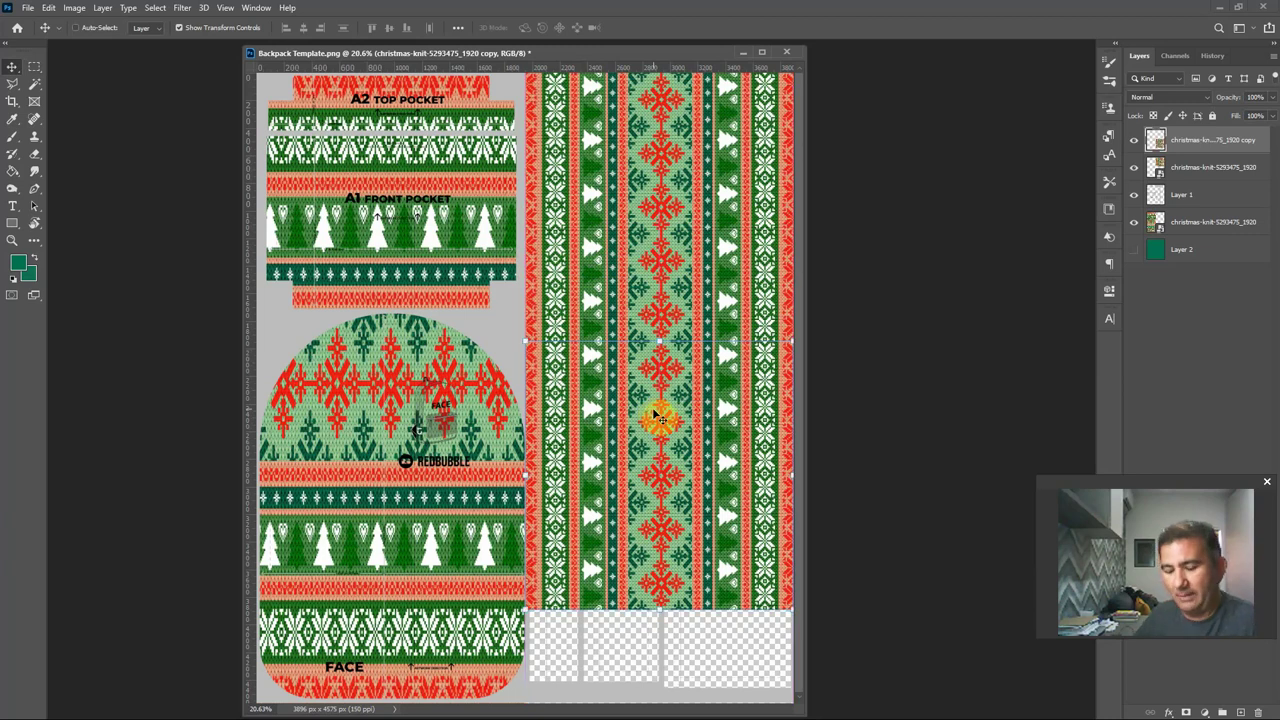
key(ctrl+j)
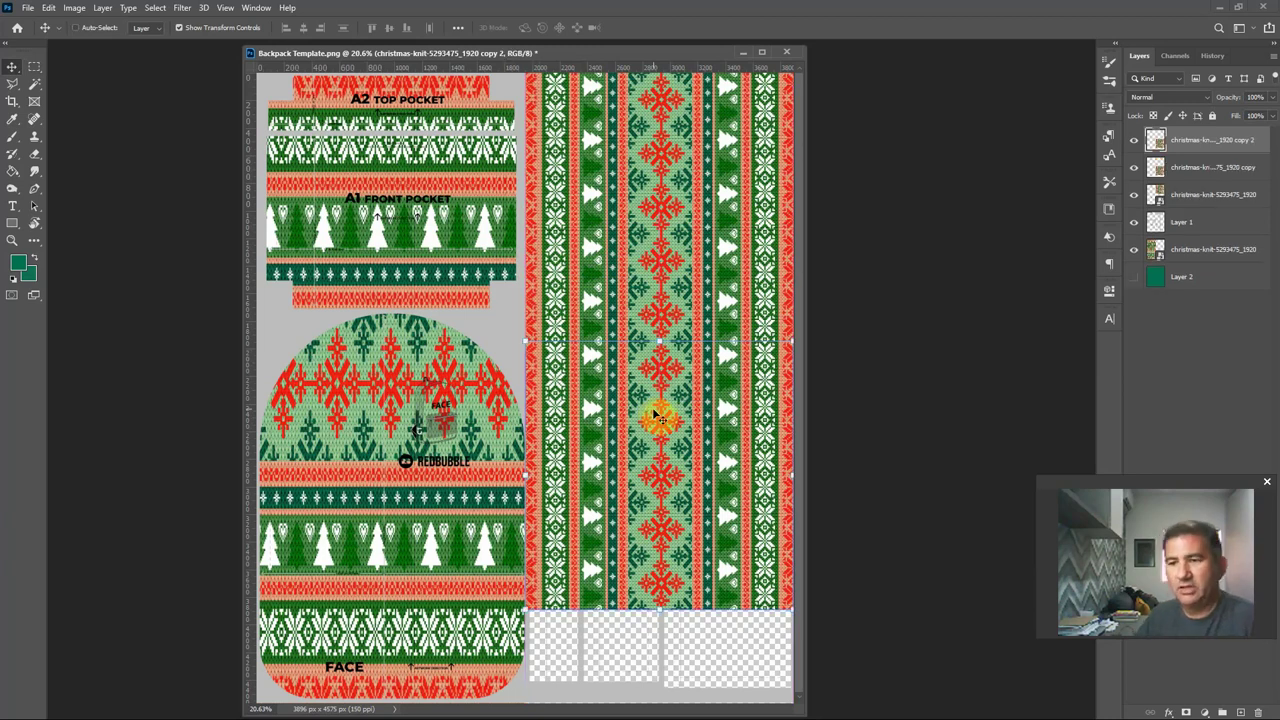
drag(640, 385, 646, 651)
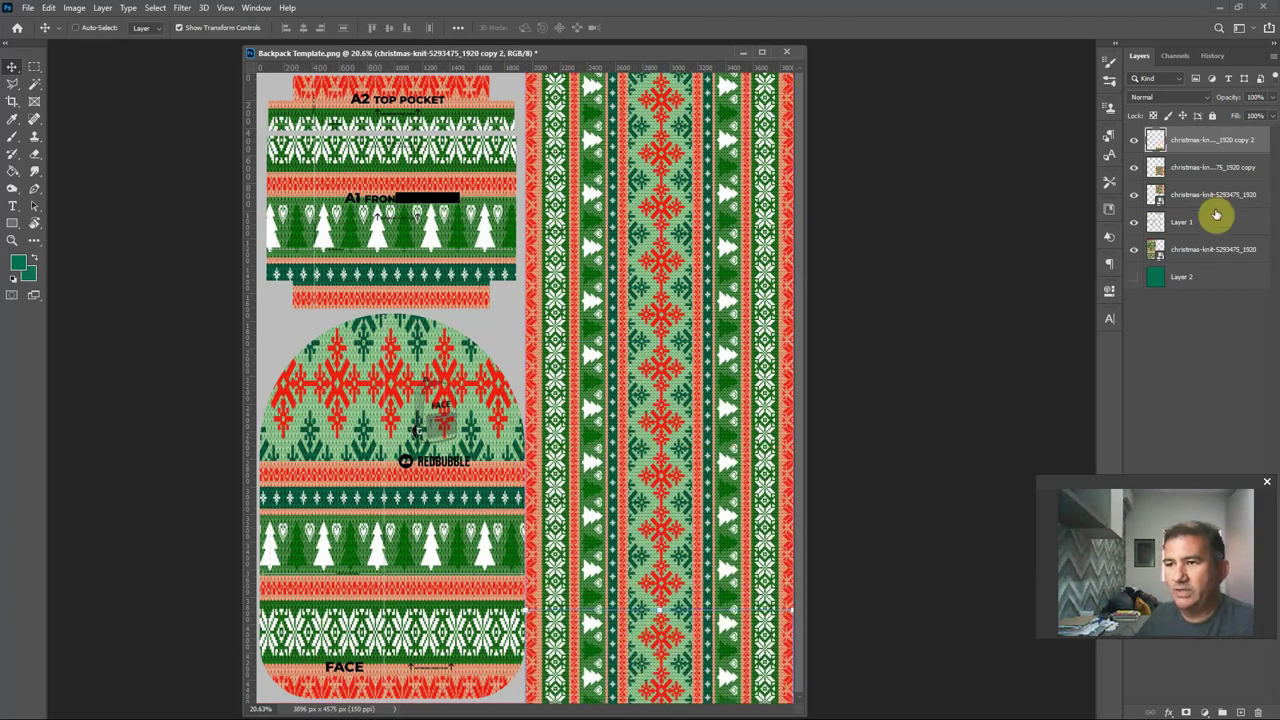
drag(1197, 229, 1197, 138)
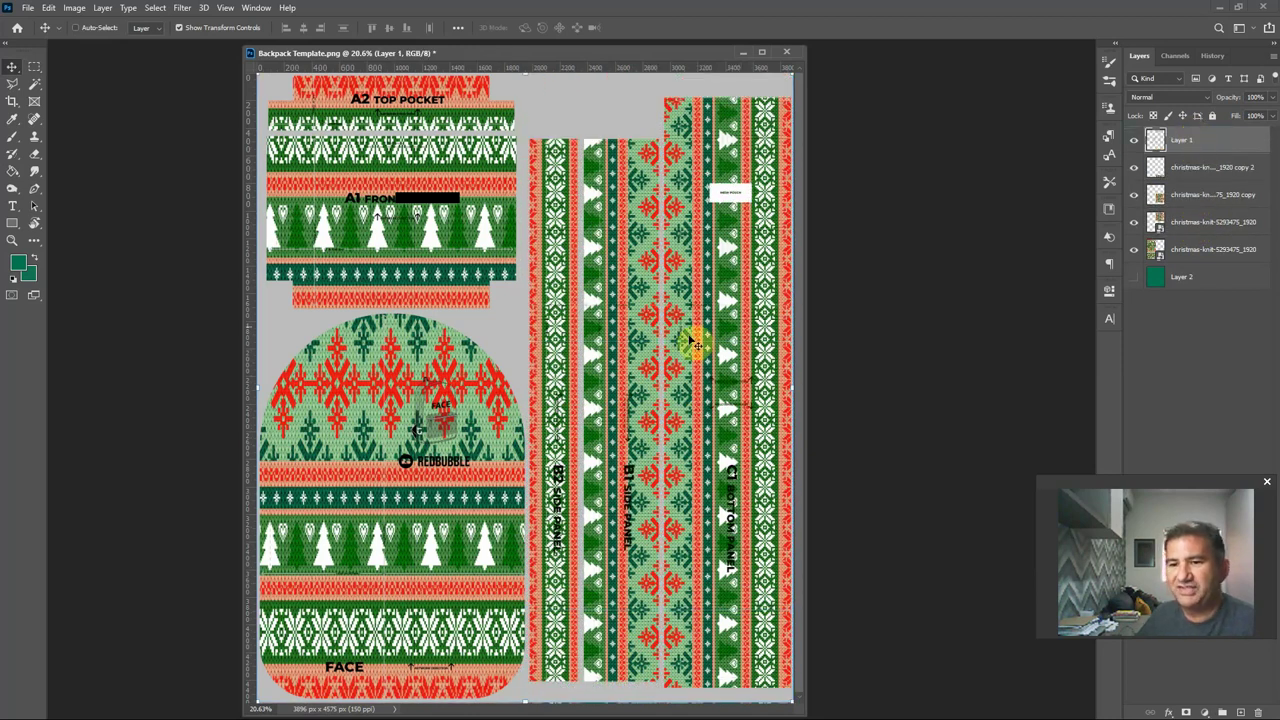